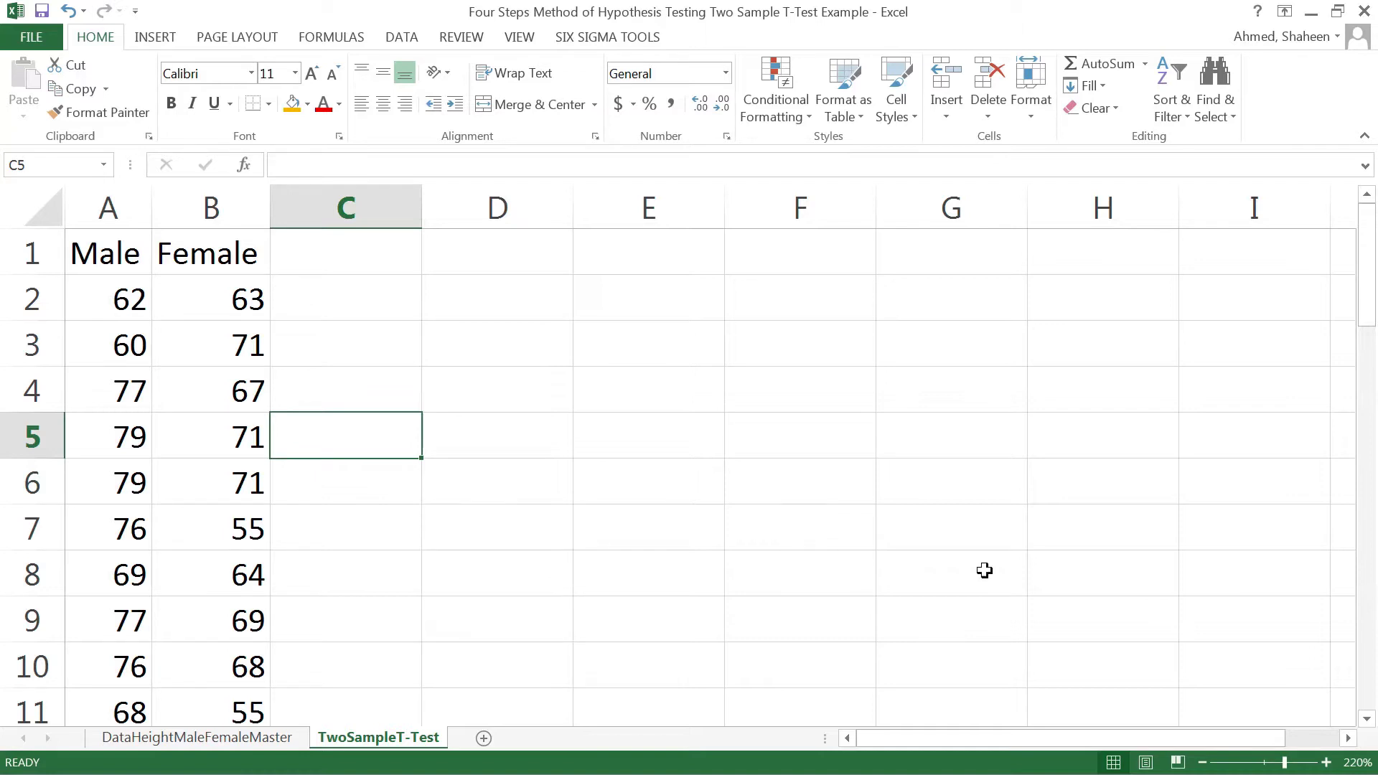
Check the Male and Female height columns, down to their last values in row 41.
{"action": "left_click", "coordinate": [463, 297]}
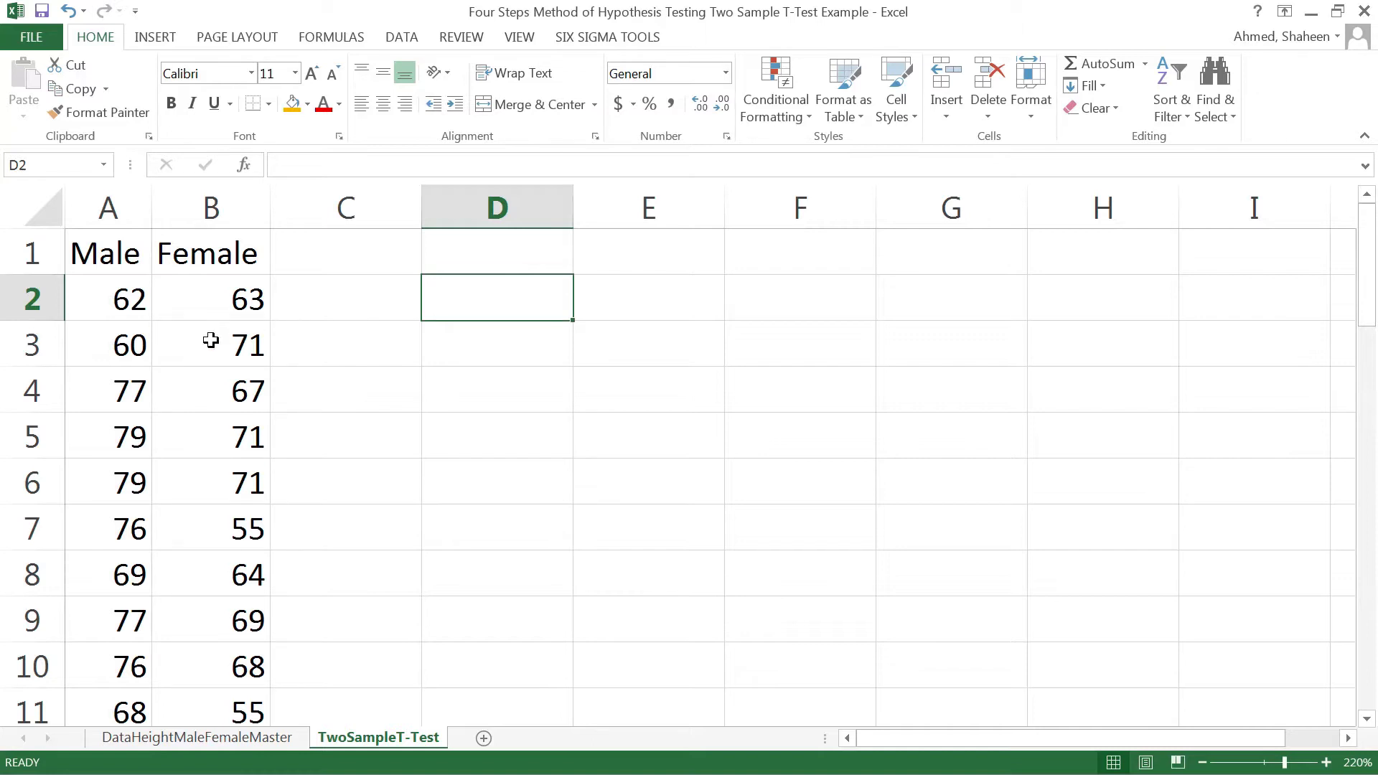
{"action": "left_click", "coordinate": [124, 197]}
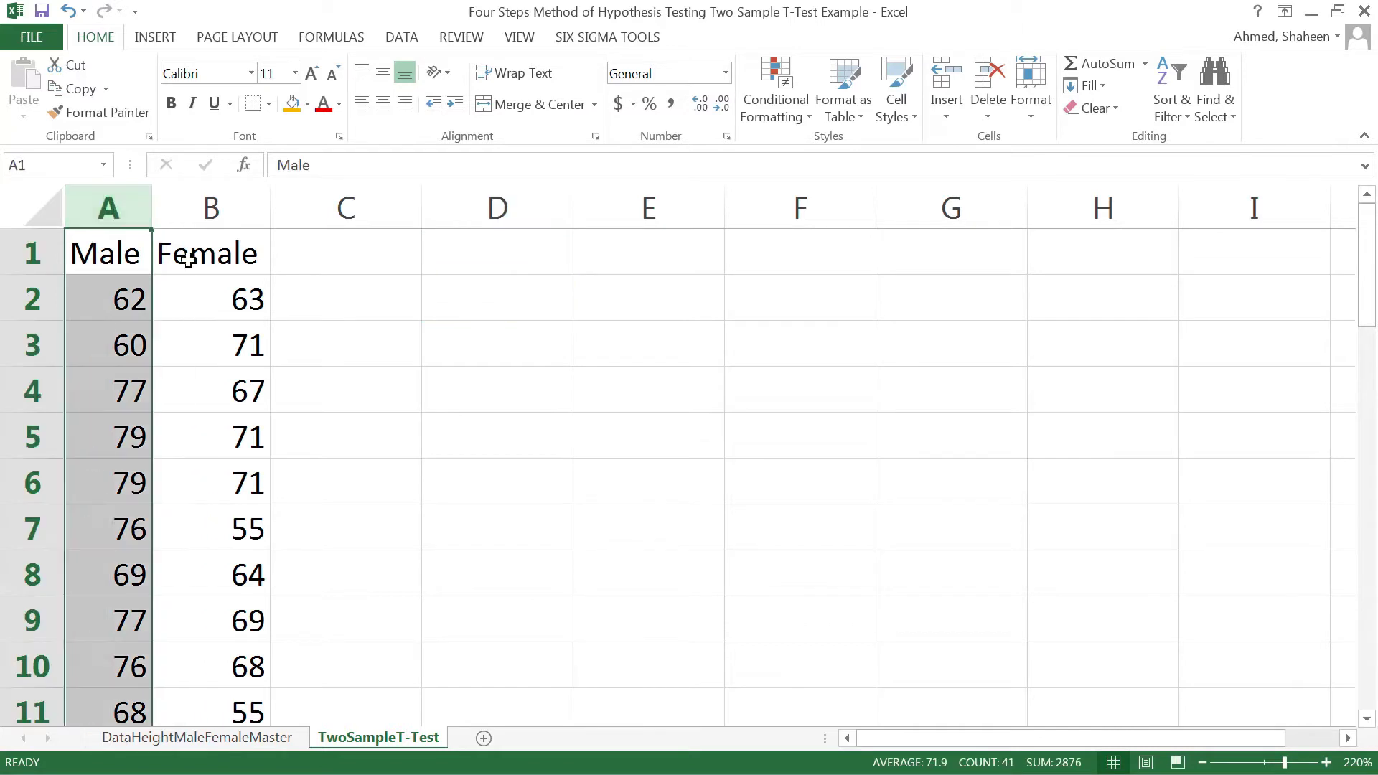
{"action": "left_click", "coordinate": [224, 194]}
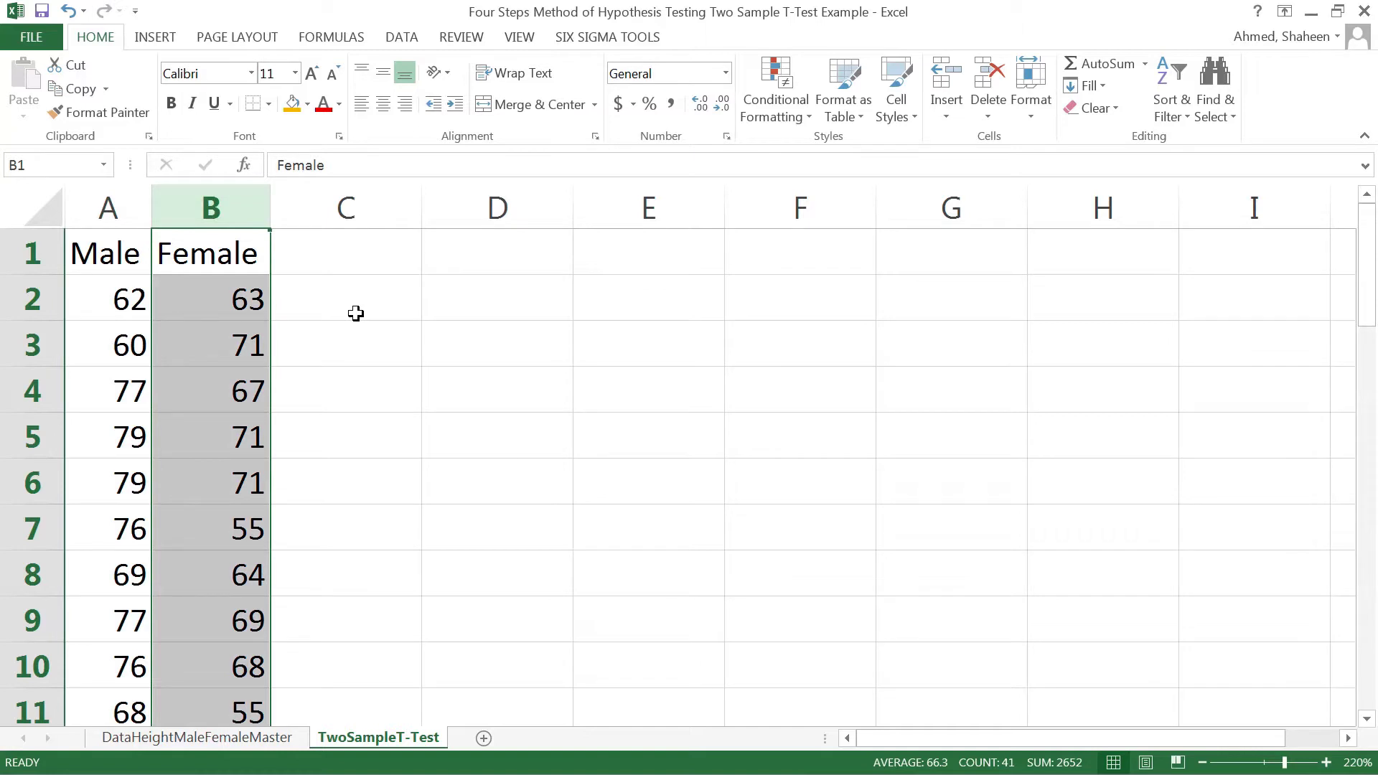
{"action": "scroll", "coordinate": [356, 313], "scroll_direction": "down", "scroll_amount": 11}
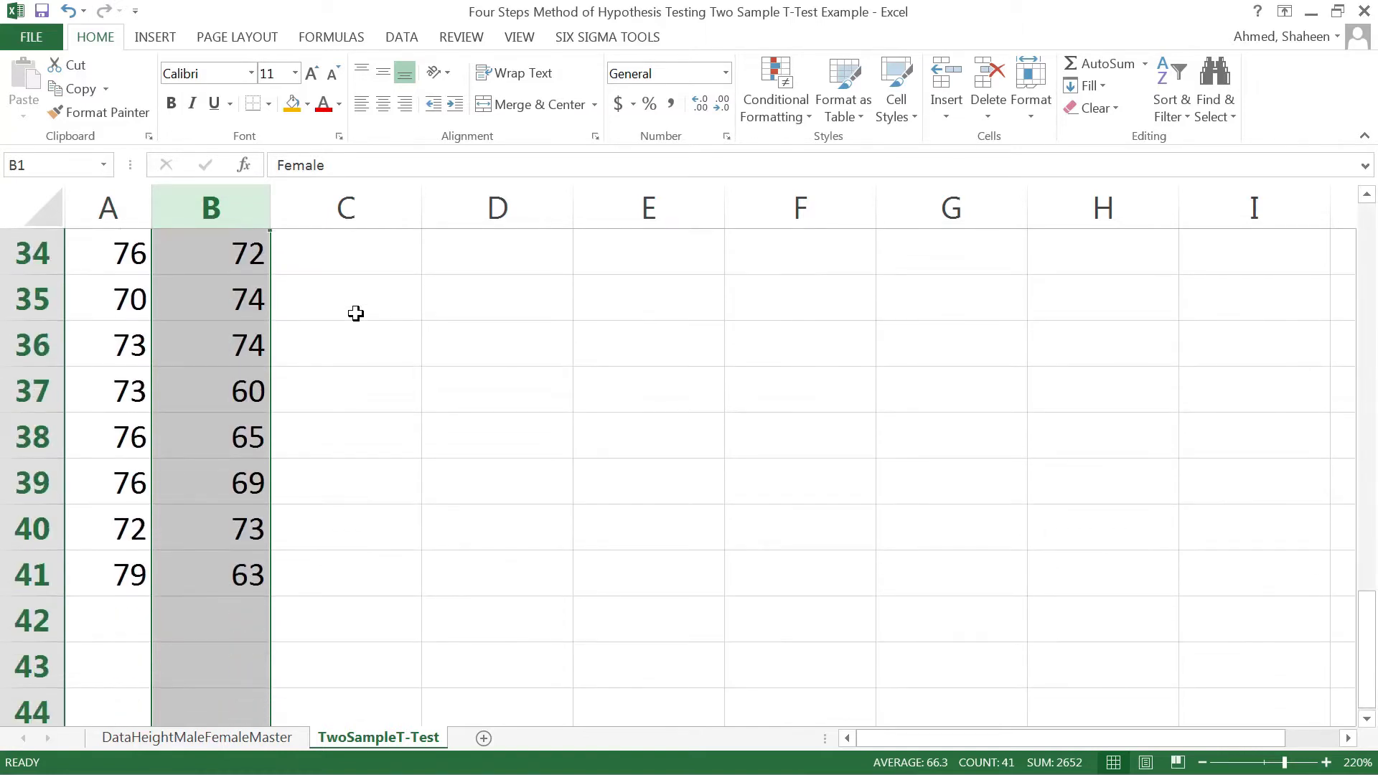
{"action": "scroll", "coordinate": [356, 314], "scroll_direction": "up", "scroll_amount": 3}
{"action": "scroll", "coordinate": [356, 314], "scroll_direction": "up", "scroll_amount": 8}
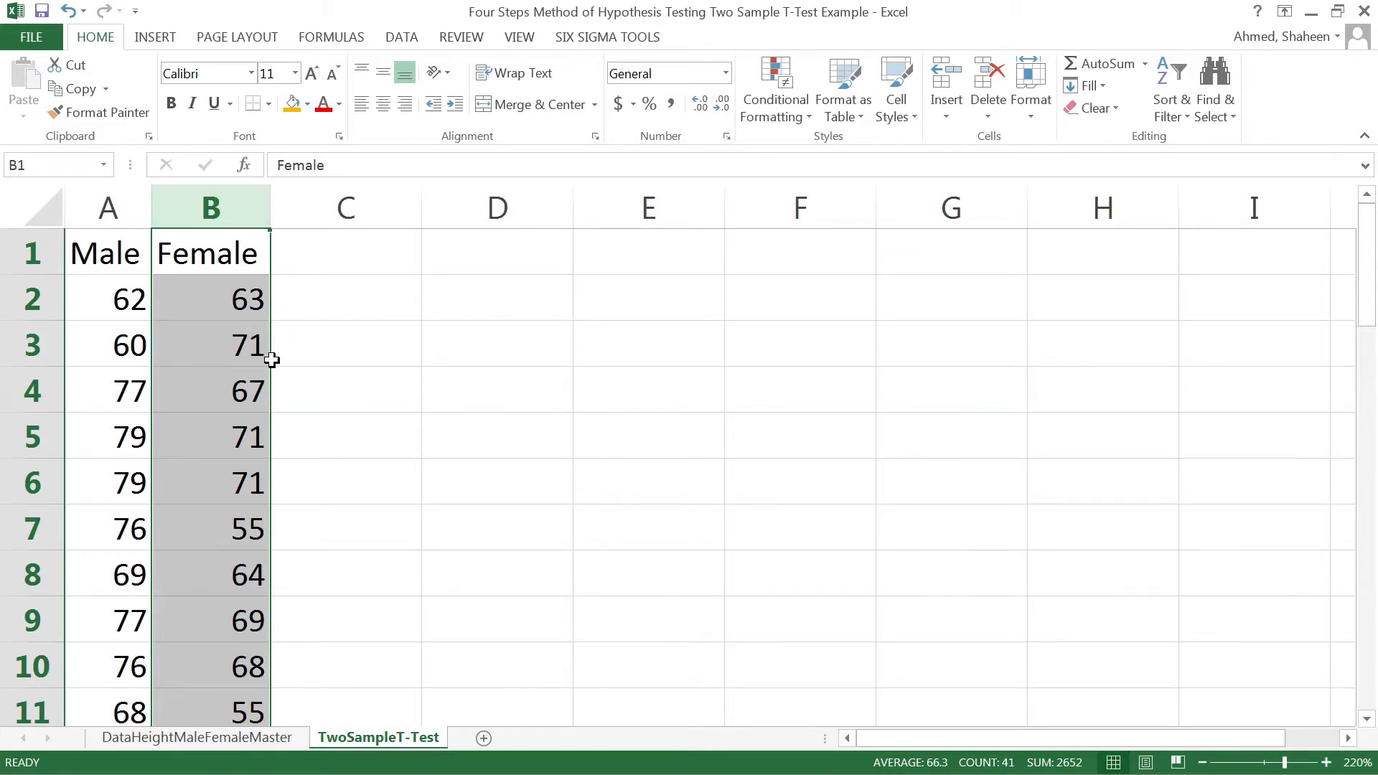
{"action": "left_click", "coordinate": [109, 209]}
{"action": "scroll", "coordinate": [270, 461], "scroll_direction": "down", "scroll_amount": 13}
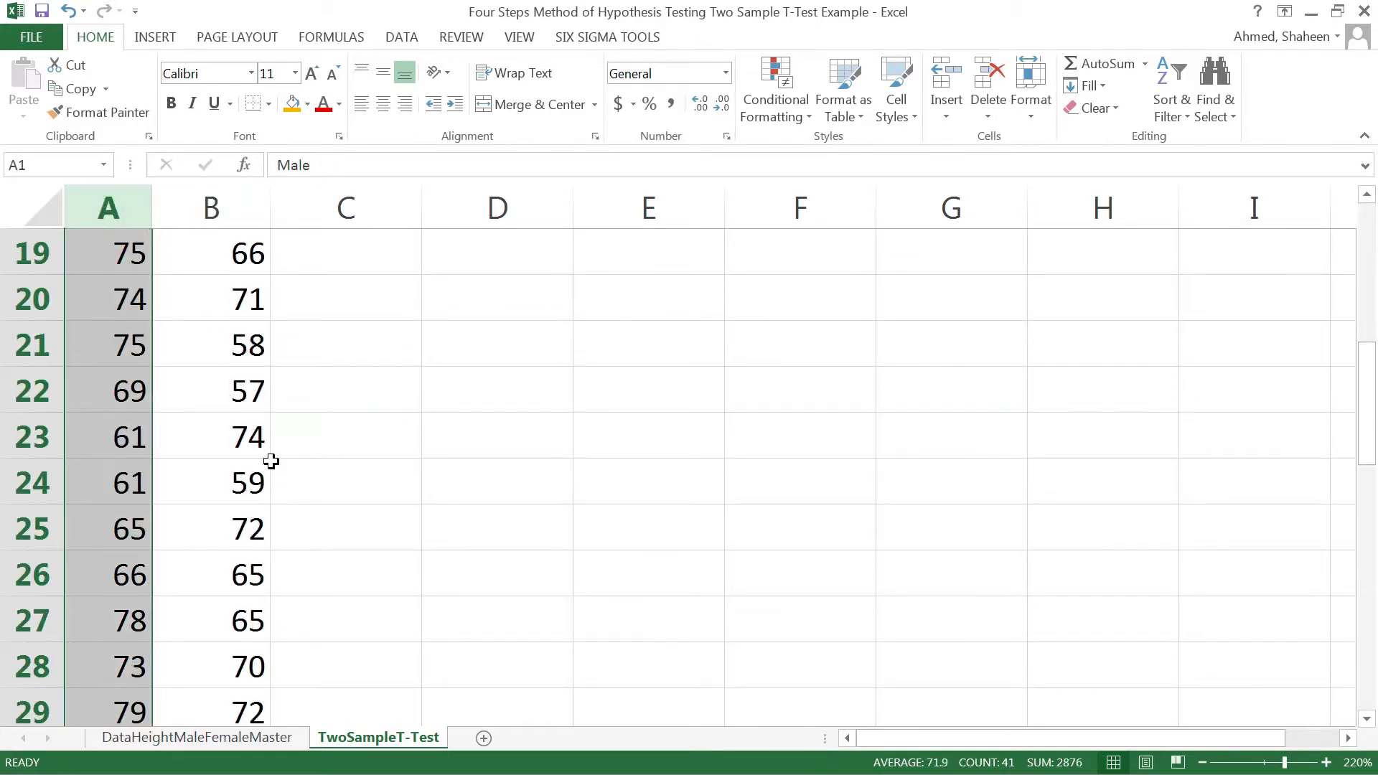
{"action": "scroll", "coordinate": [128, 375], "scroll_direction": "up", "scroll_amount": 1}
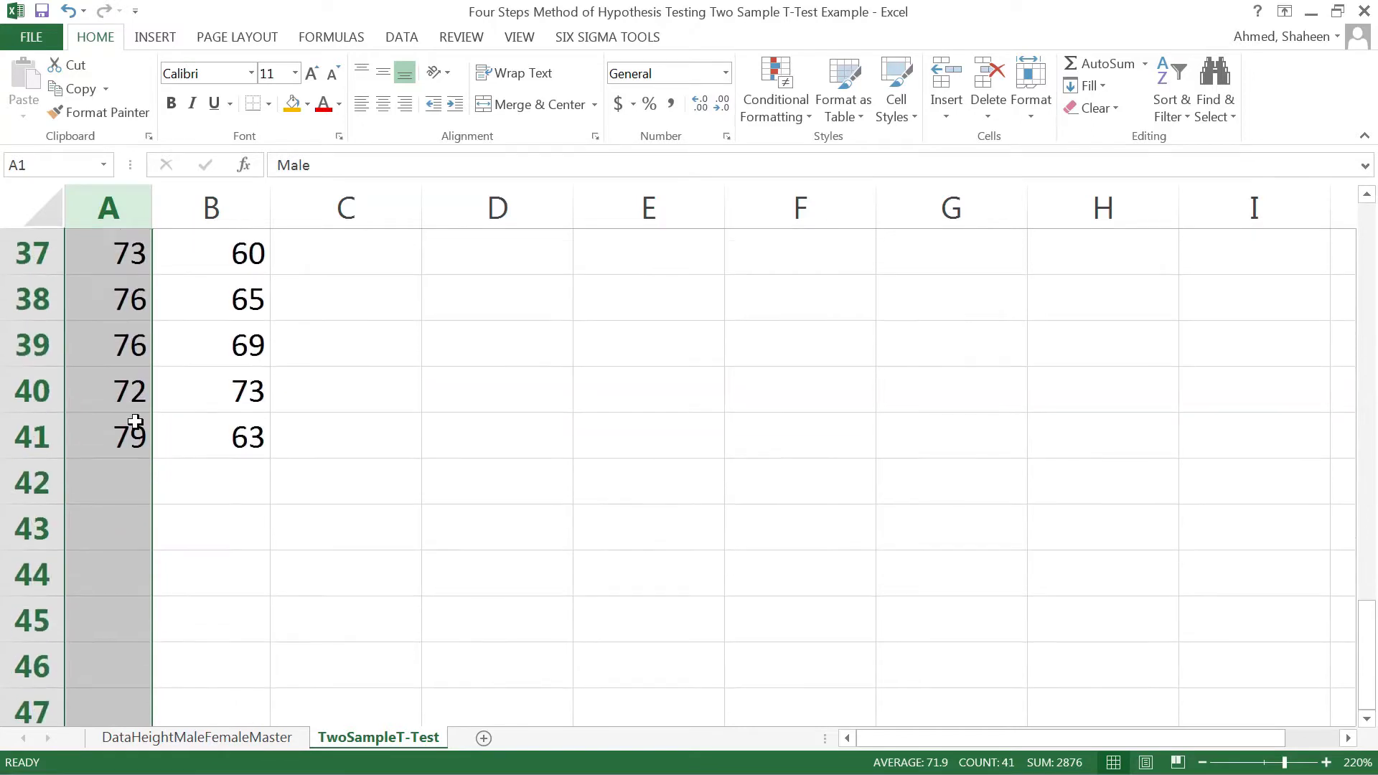
{"action": "left_click", "coordinate": [129, 439]}
{"action": "left_click", "coordinate": [236, 441]}
{"action": "scroll", "coordinate": [409, 434], "scroll_direction": "up", "scroll_amount": 12}
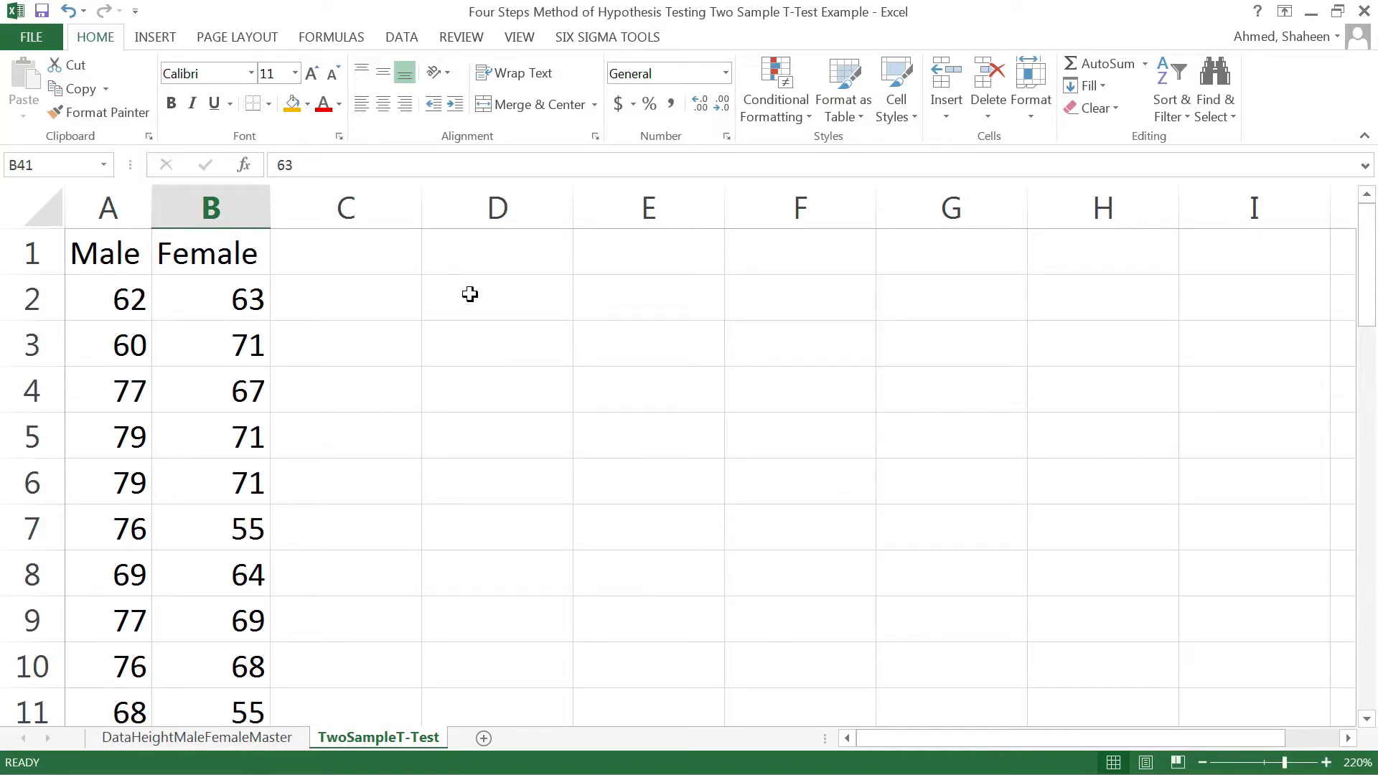
Enter the heading 'Step #1. Introduction: Write the Hypothesis' in D2.
{"action": "left_click", "coordinate": [445, 303]}
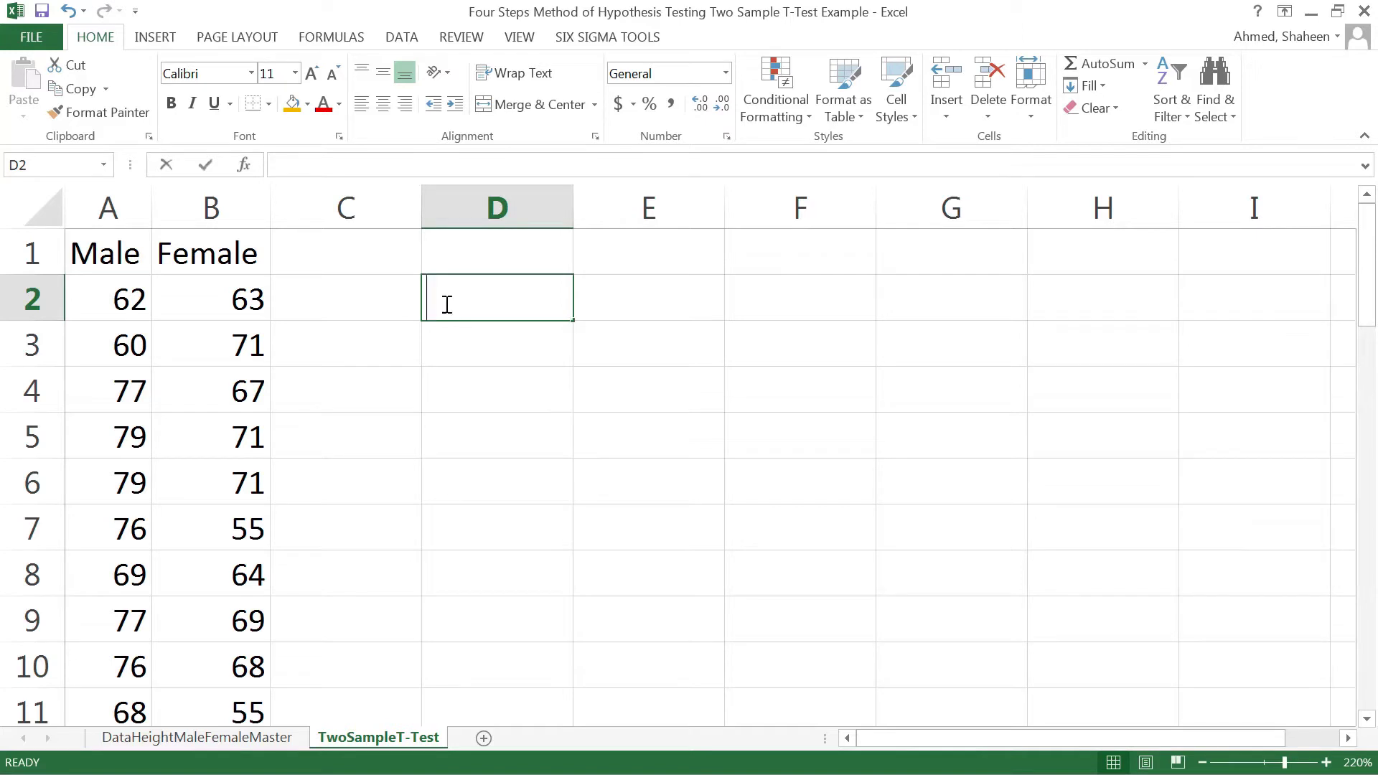
{"action": "type", "text": "Step "}
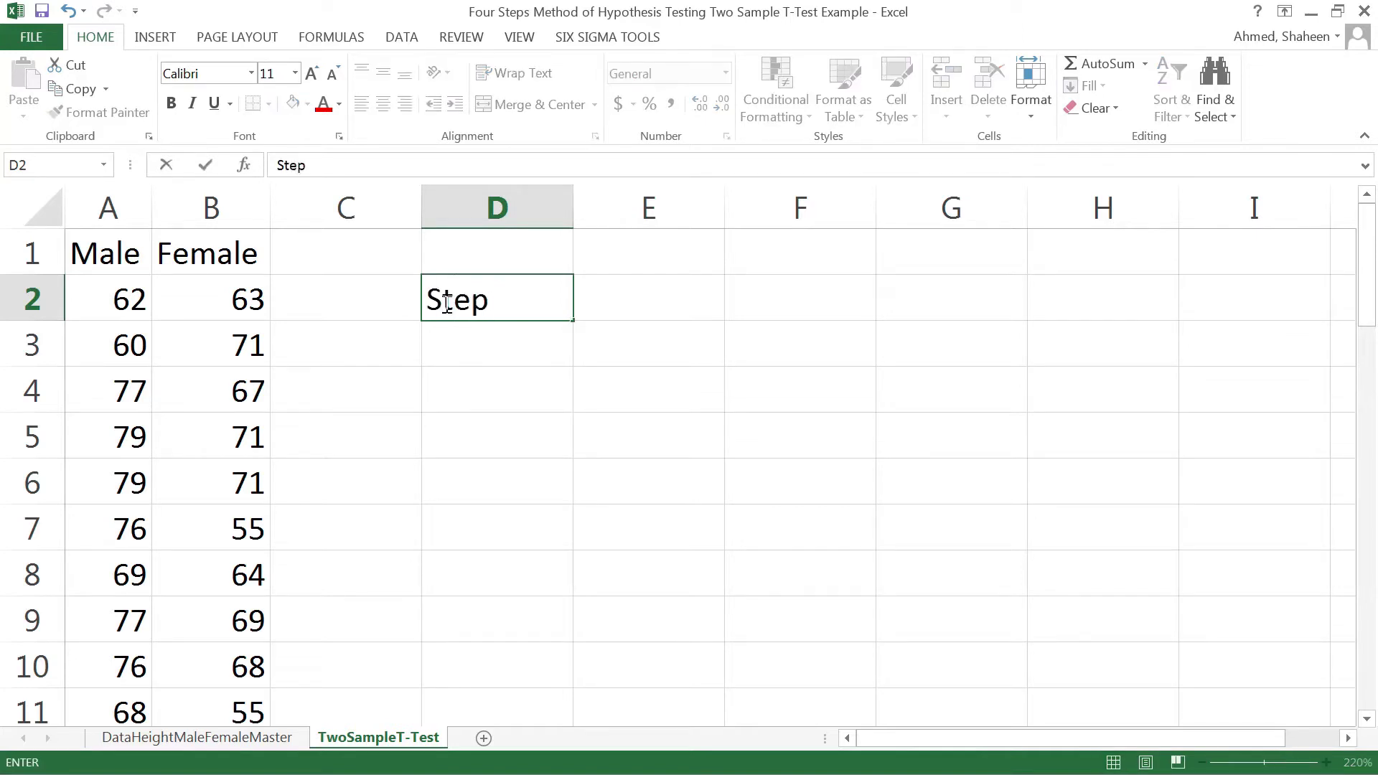
{"action": "type", "text": "#1. Introduction"}
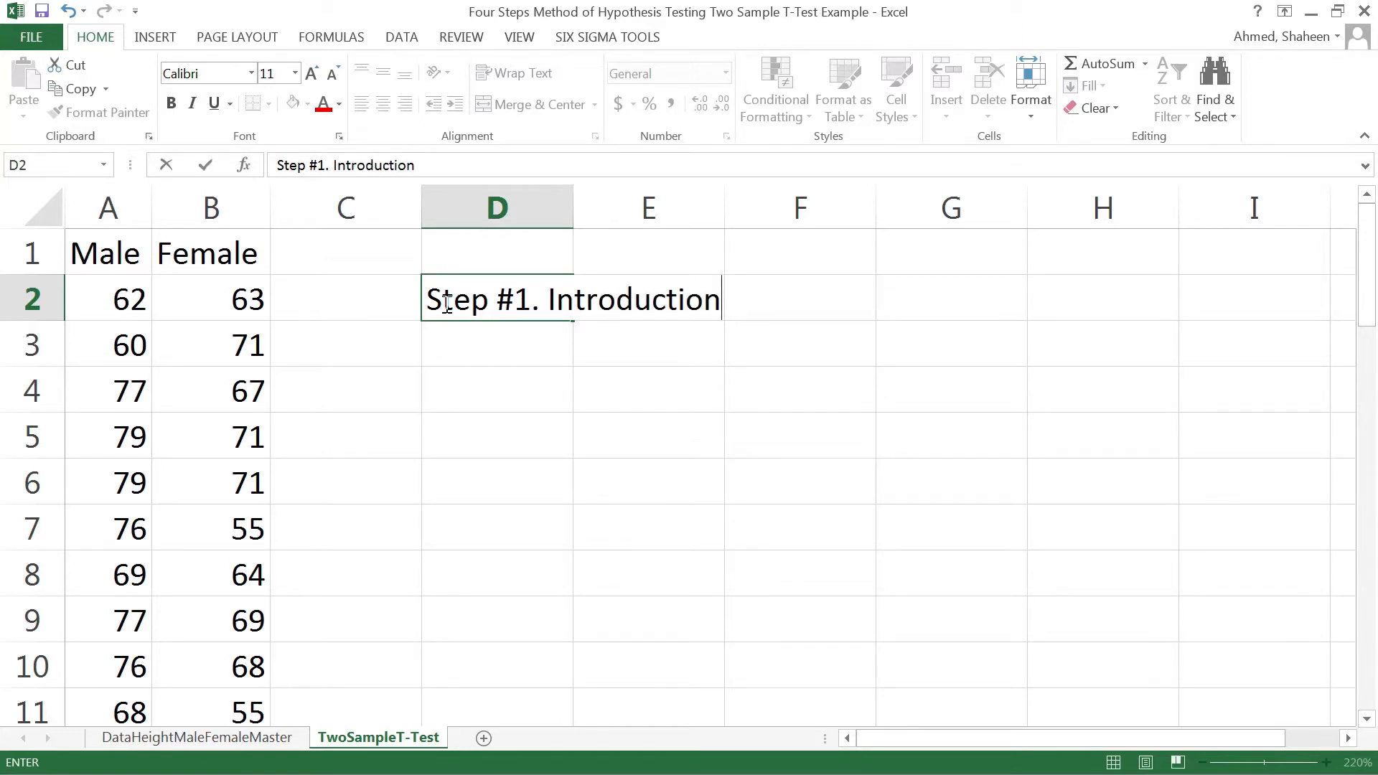
{"action": "type", "text": ": Wri"}
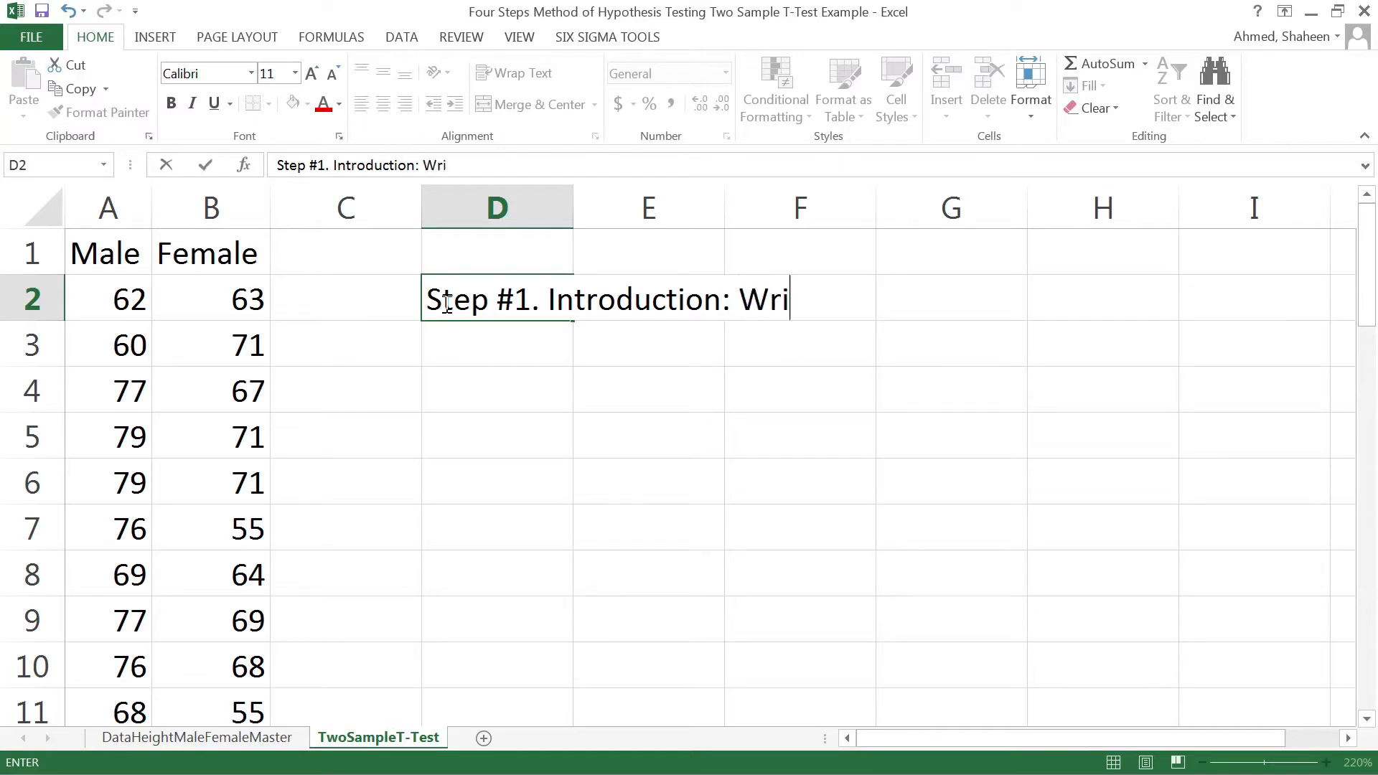
{"action": "type", "text": "te the Hypothesis"}
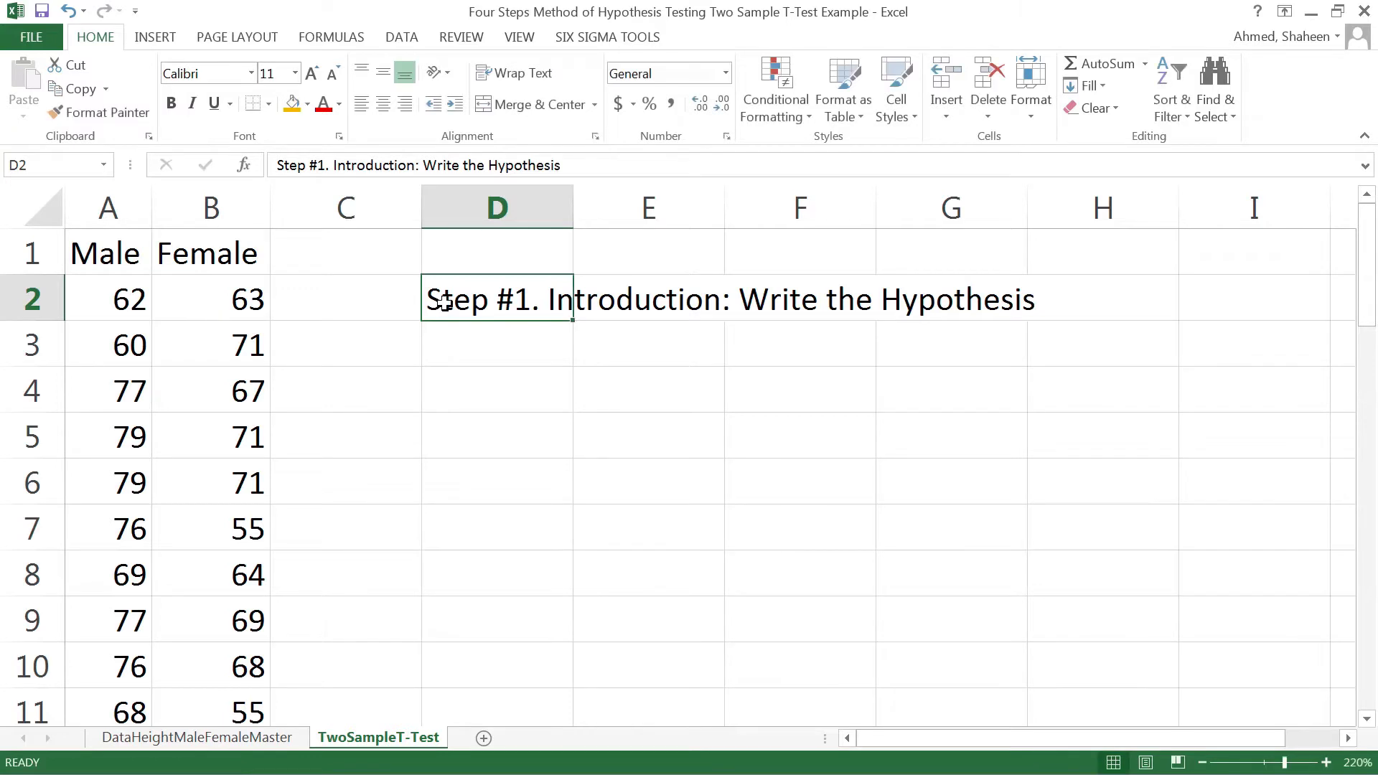
{"action": "key", "text": "Return"}
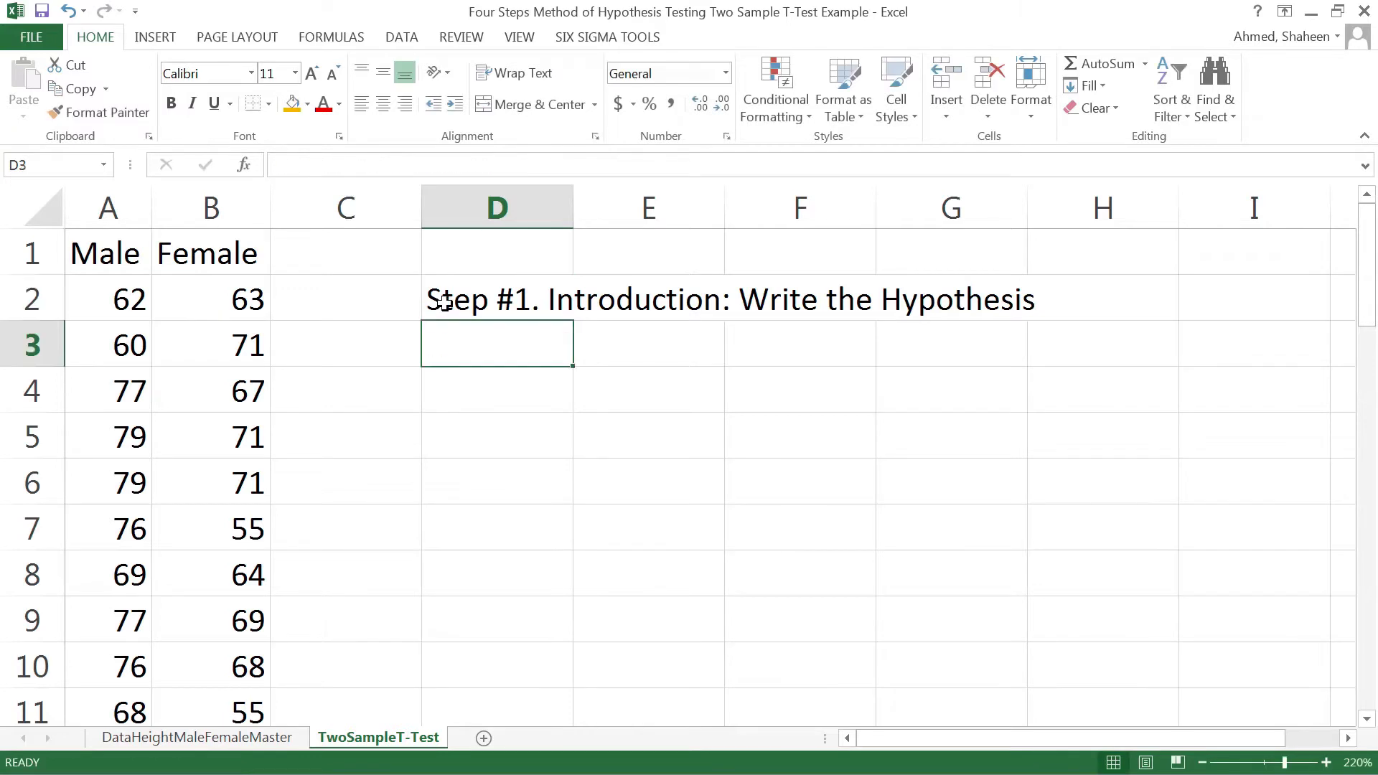
Type 'Null Hypothesis, H0: mu_male = mu_female' in D3.
{"action": "type", "text": "Null H"}
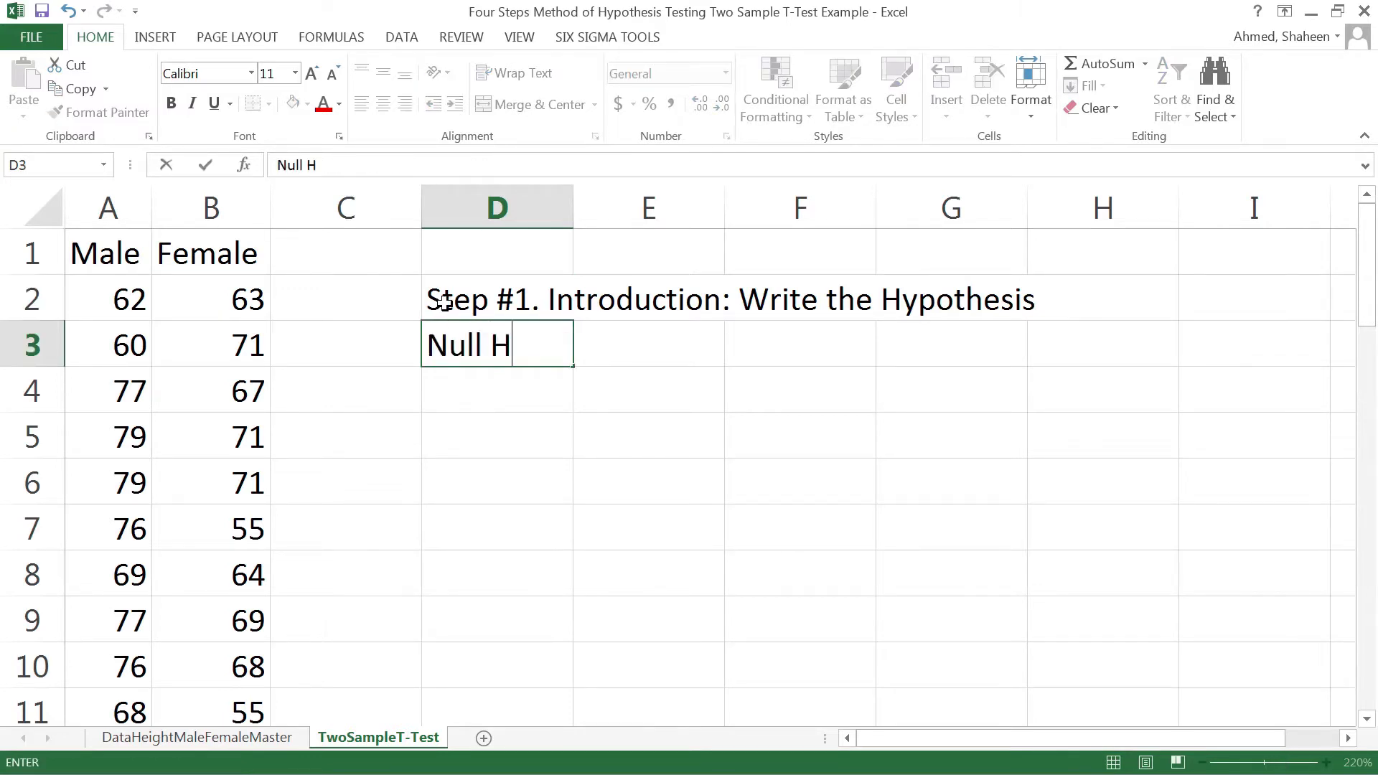
{"action": "type", "text": "ypothesis"}
{"action": "key", "text": "BackSpace"}
{"action": "key", "text": "BackSpace"}
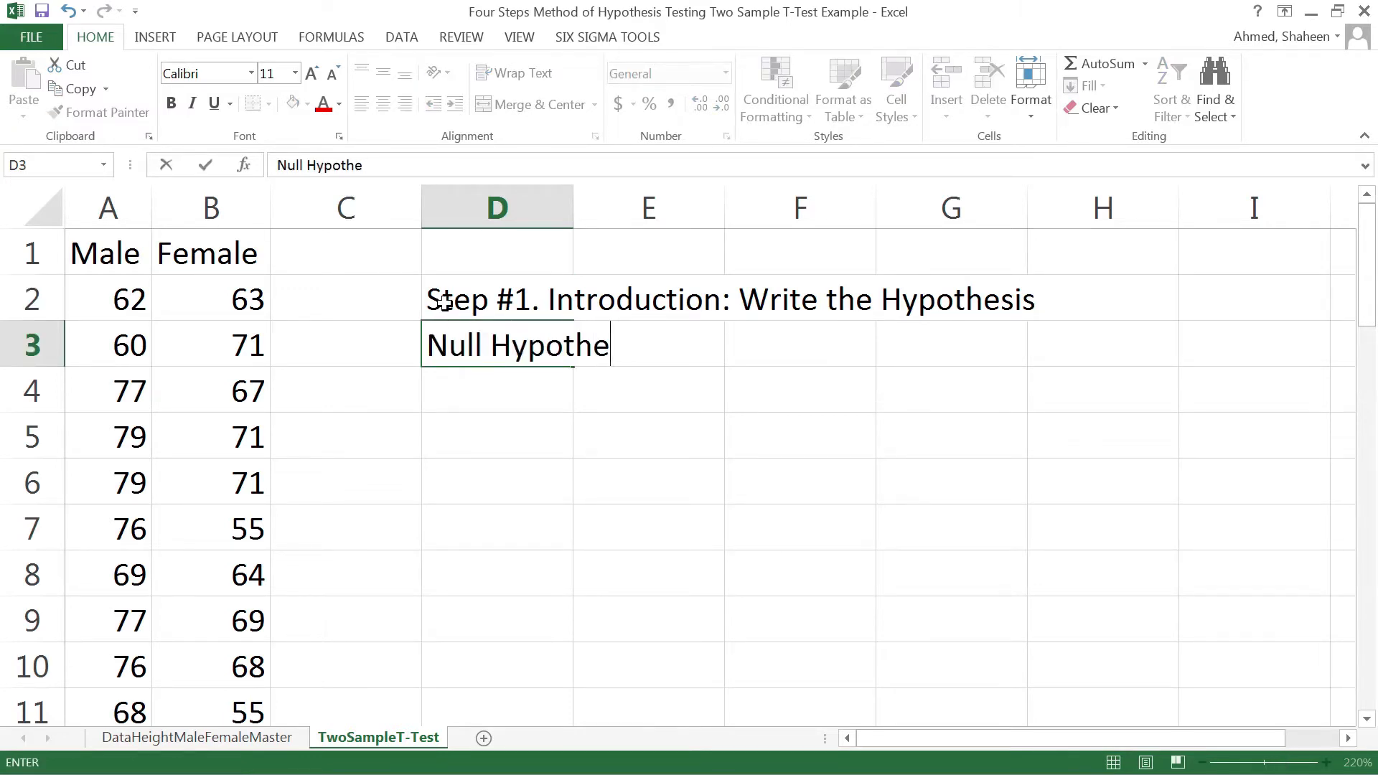
{"action": "type", "text": "sis"}
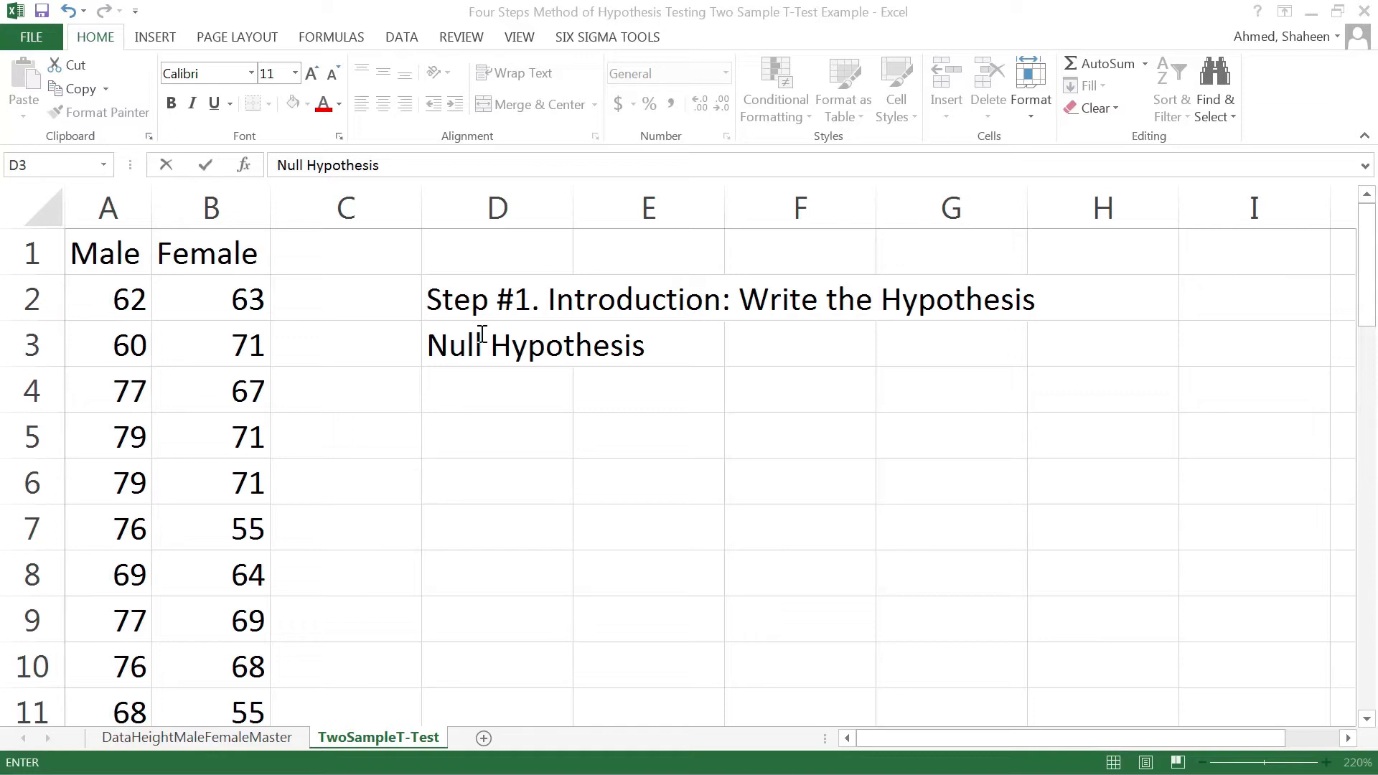
{"action": "left_click", "coordinate": [507, 340]}
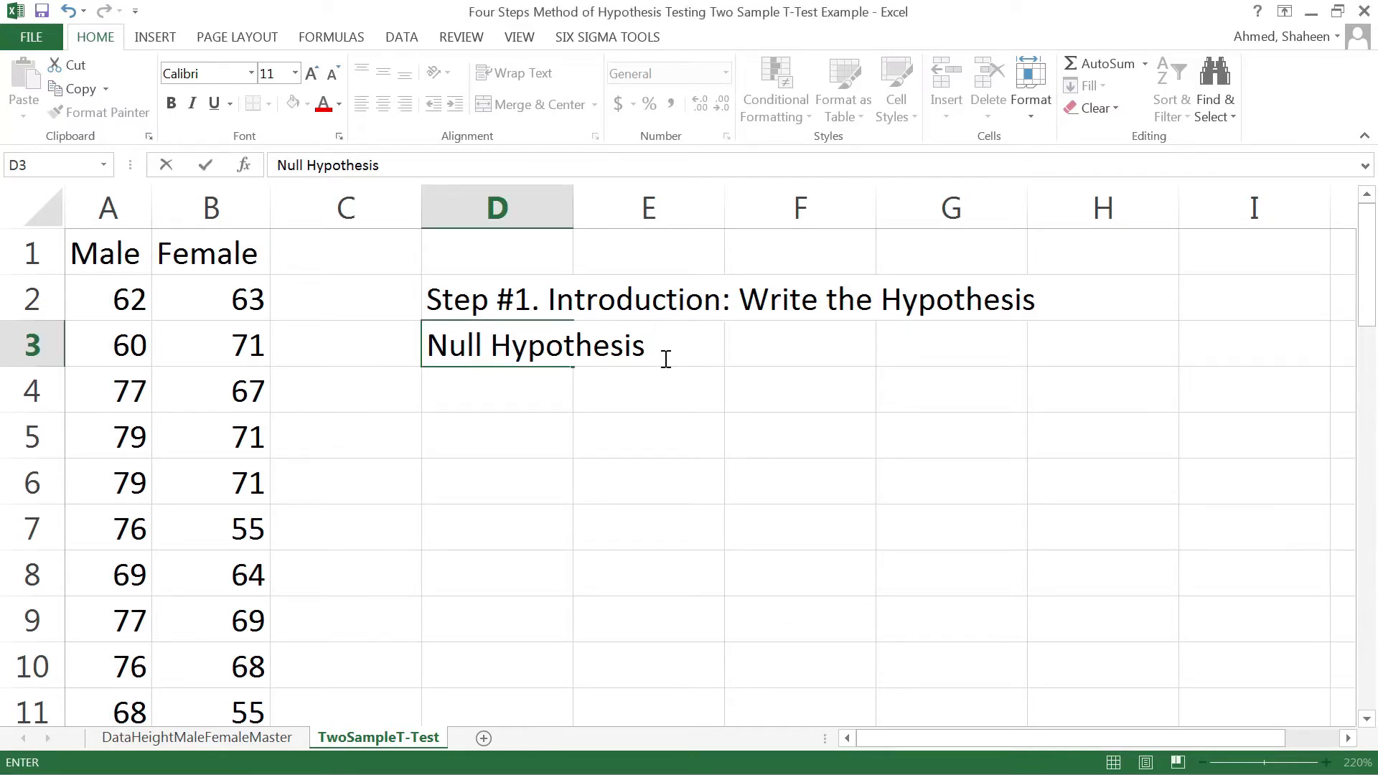
{"action": "type", "text": ", H0:"}
{"action": "type", "text": "my"}
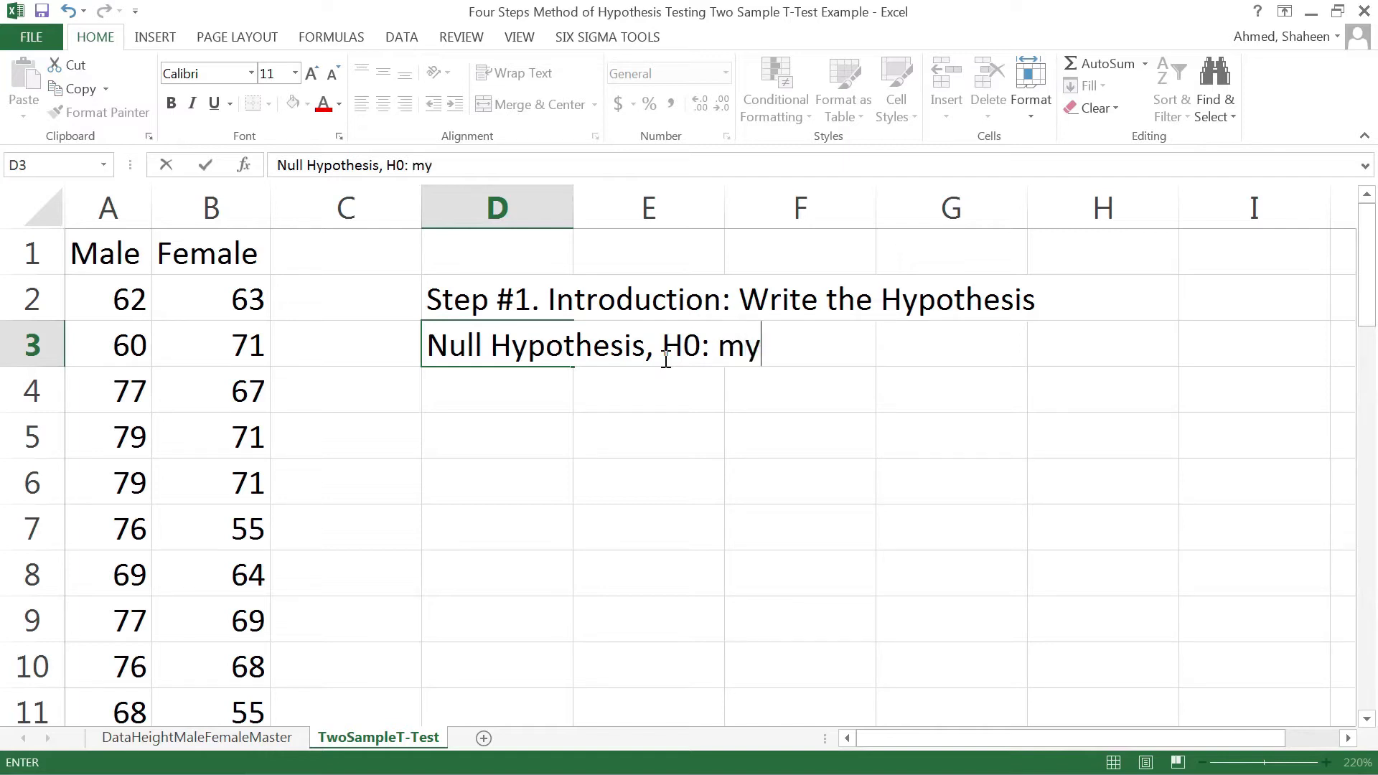
{"action": "key", "text": "BackSpace"}
{"action": "type", "text": "u_male"}
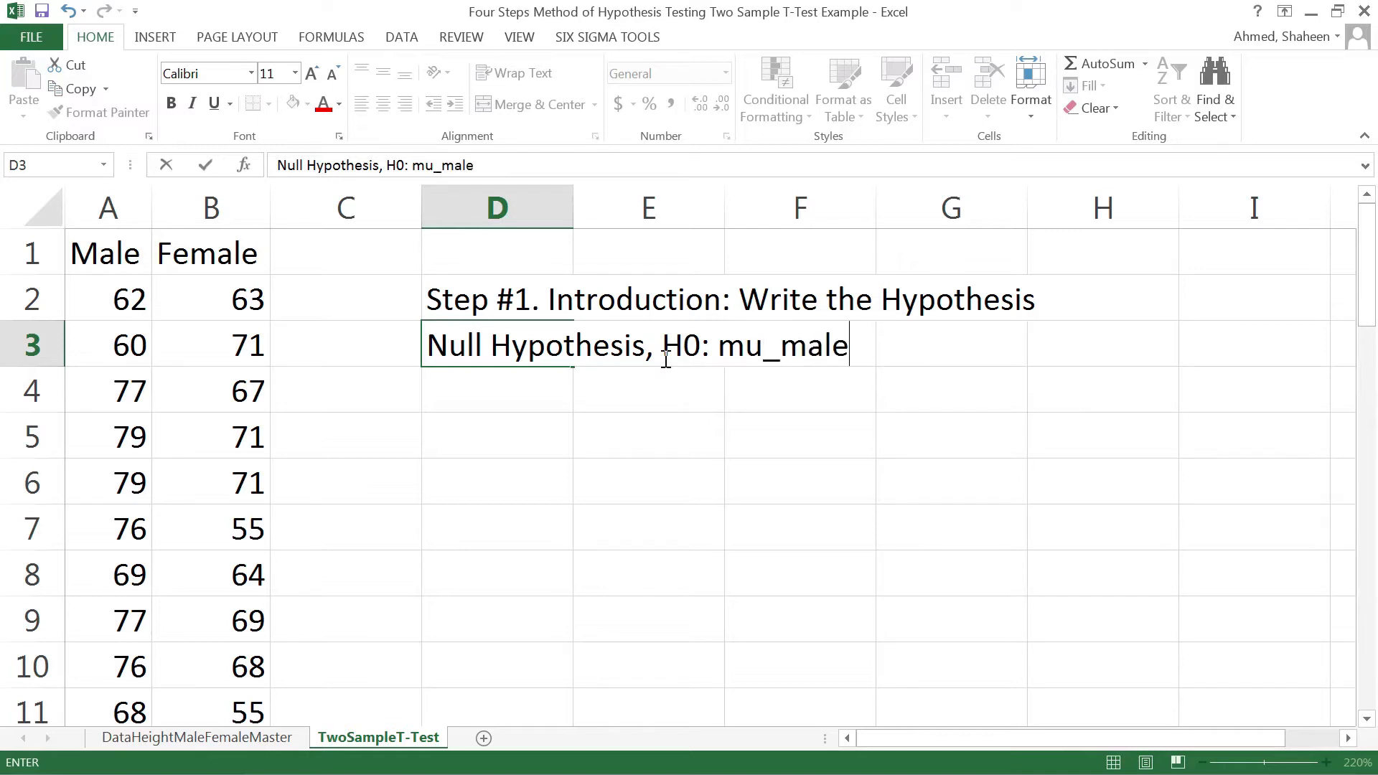
{"action": "type", "text": " = mu"}
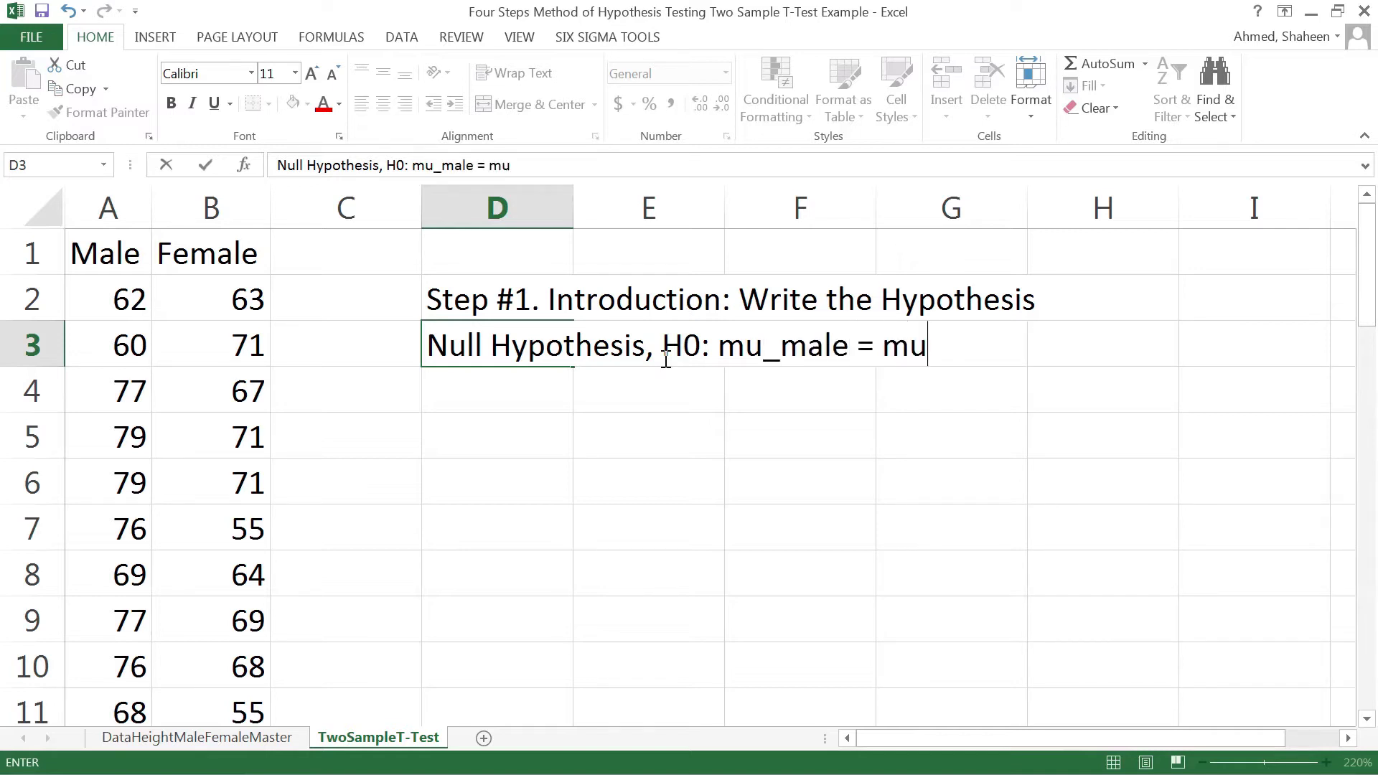
{"action": "type", "text": "_female"}
Commit the null hypothesis and enter 'Alternative Hypothesis: HA: mu_male>mu_female' in D4.
{"action": "key", "text": "Return"}
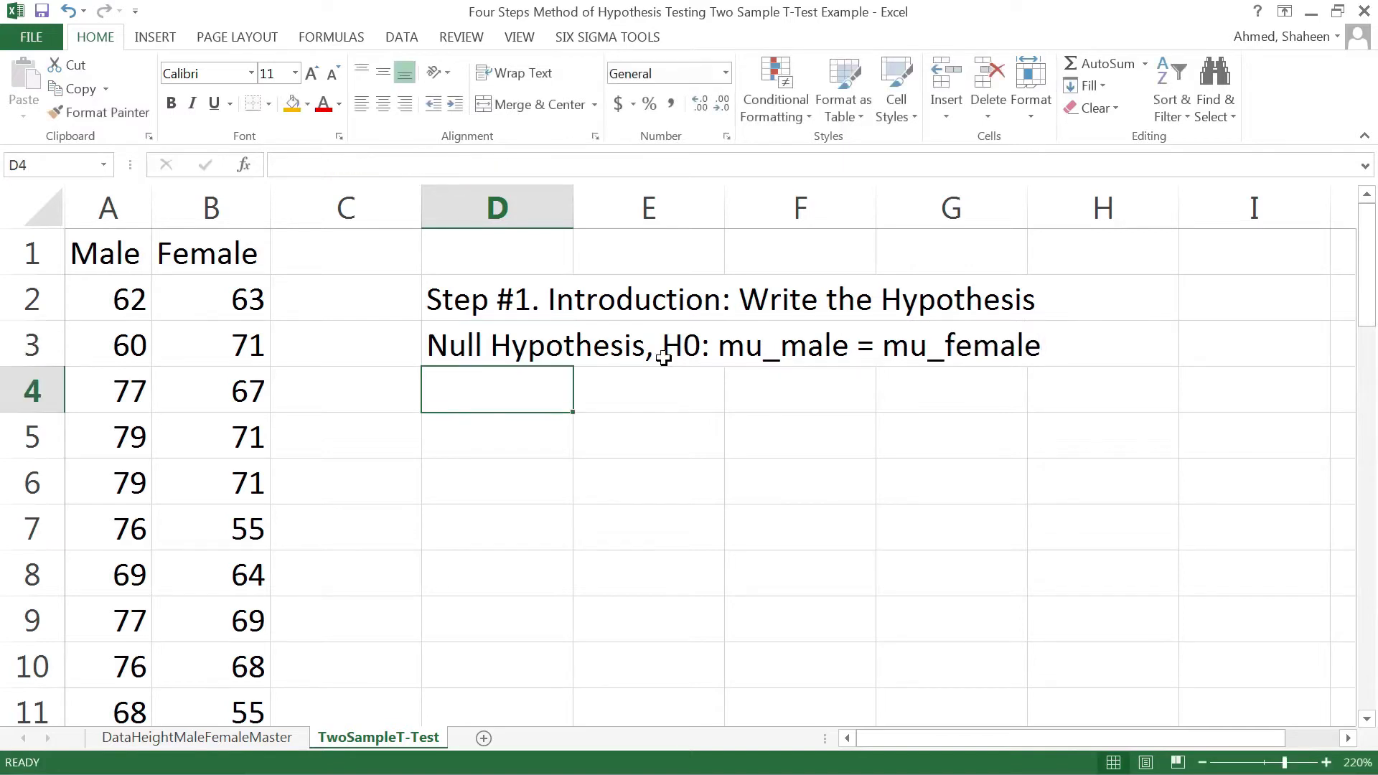
{"action": "type", "text": "Alter"}
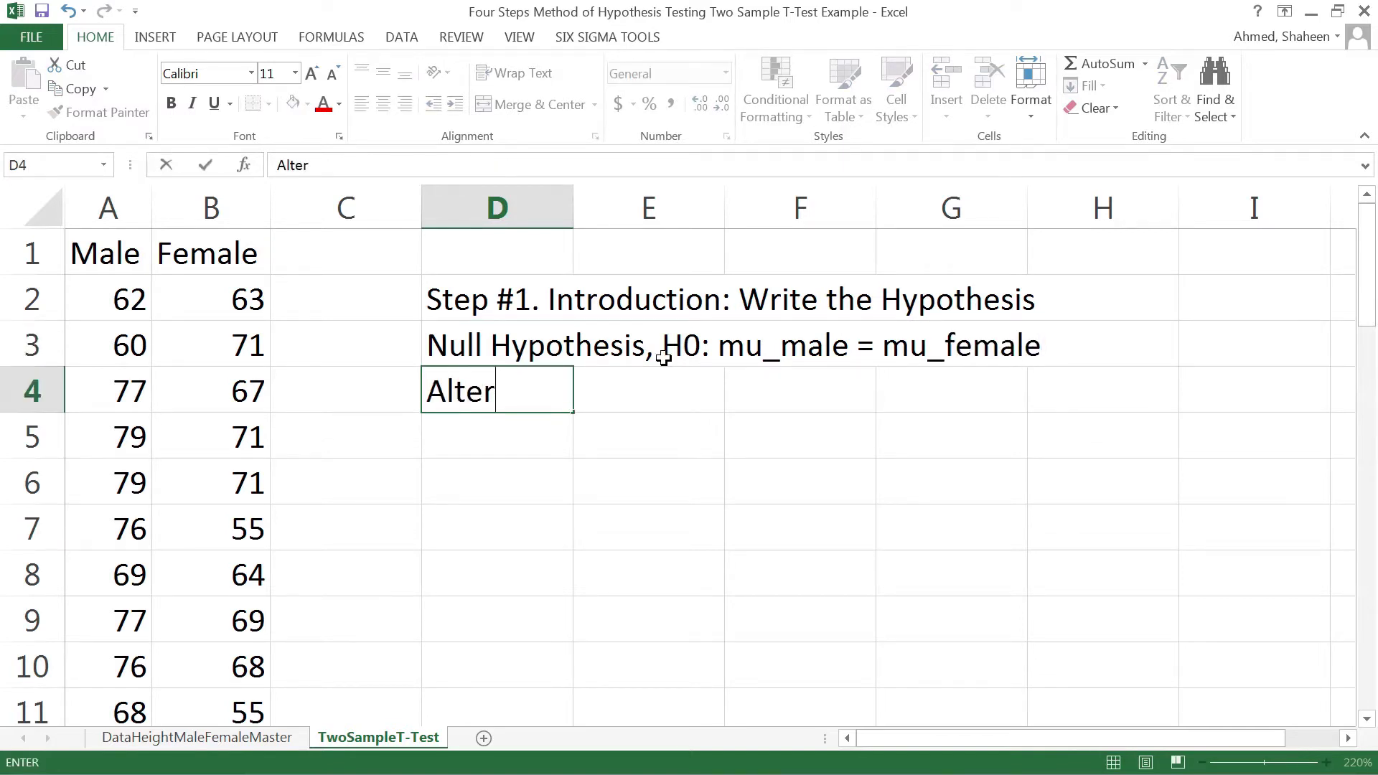
{"action": "type", "text": "native Hy"}
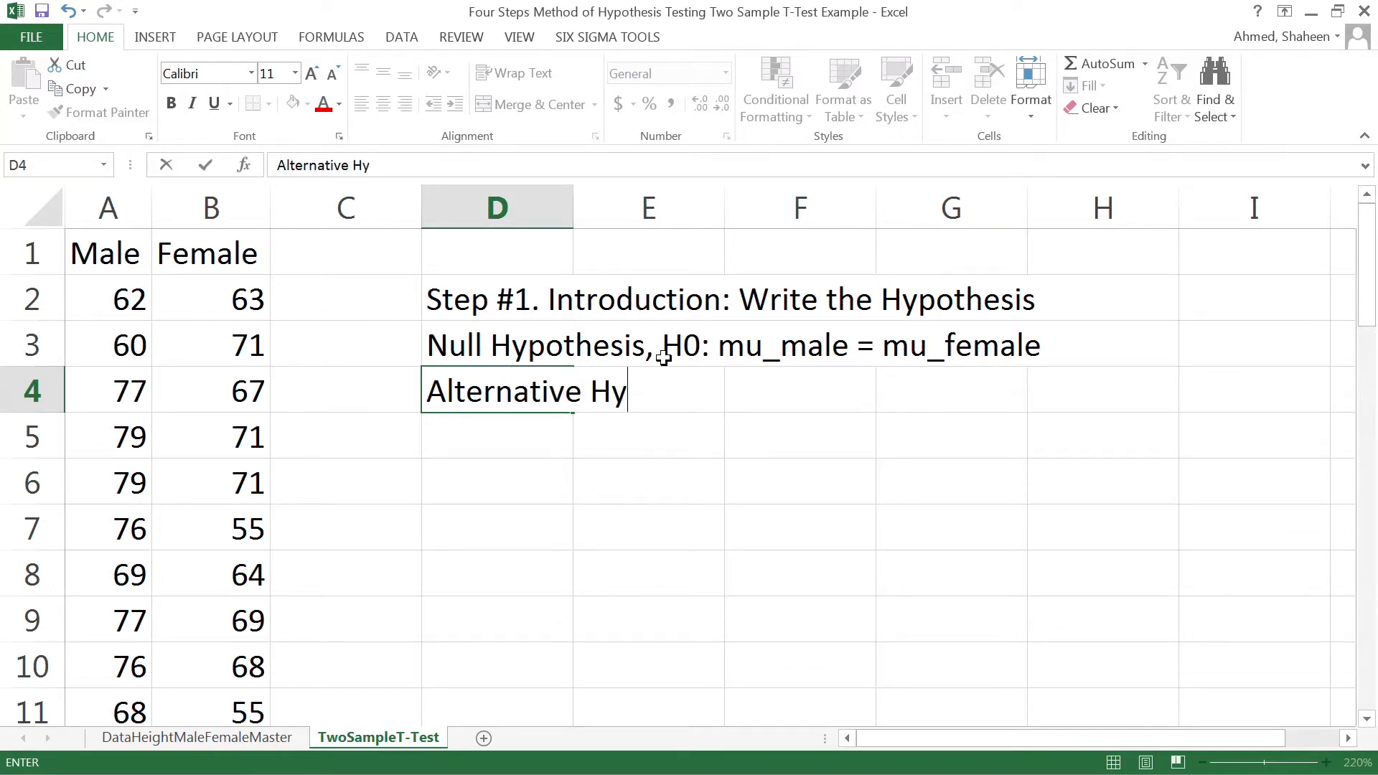
{"action": "type", "text": "pothesis"}
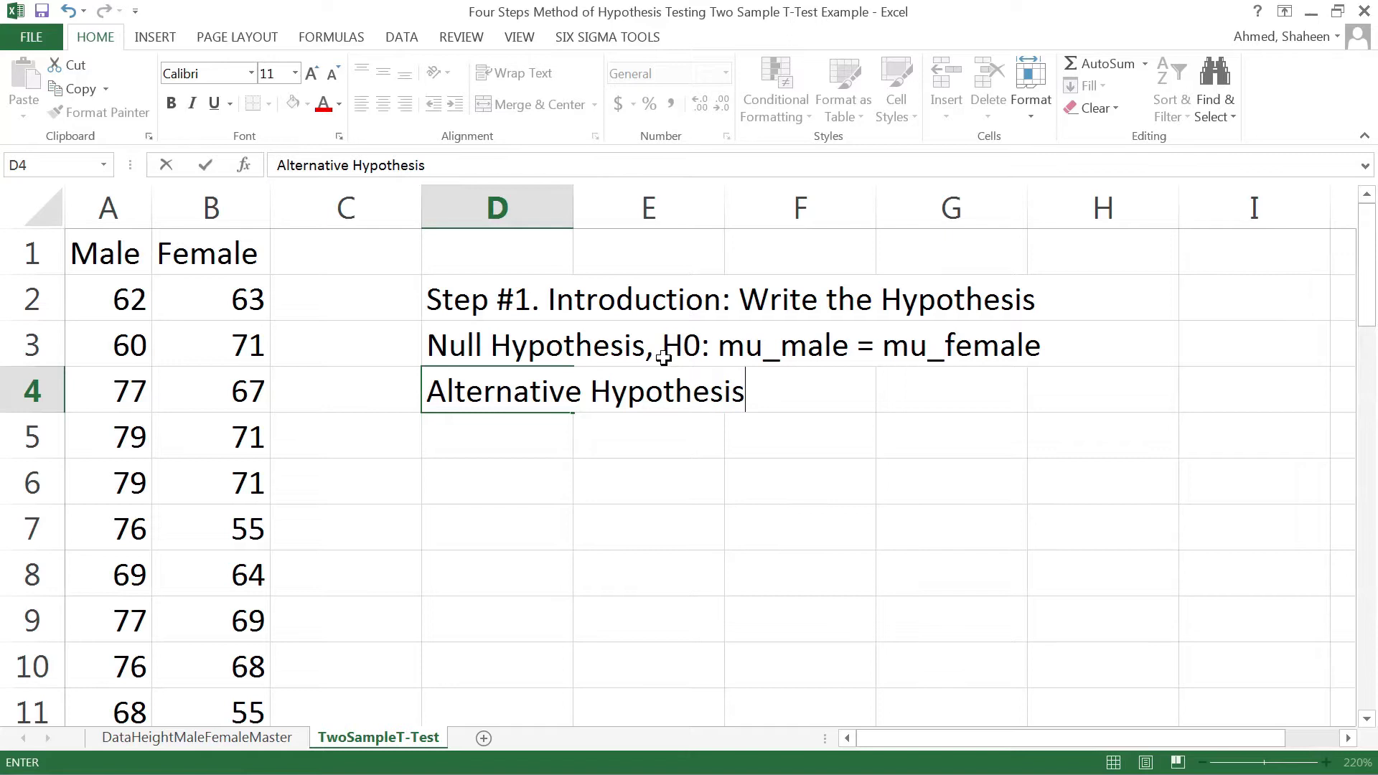
{"action": "type", "text": ": HA: mu"}
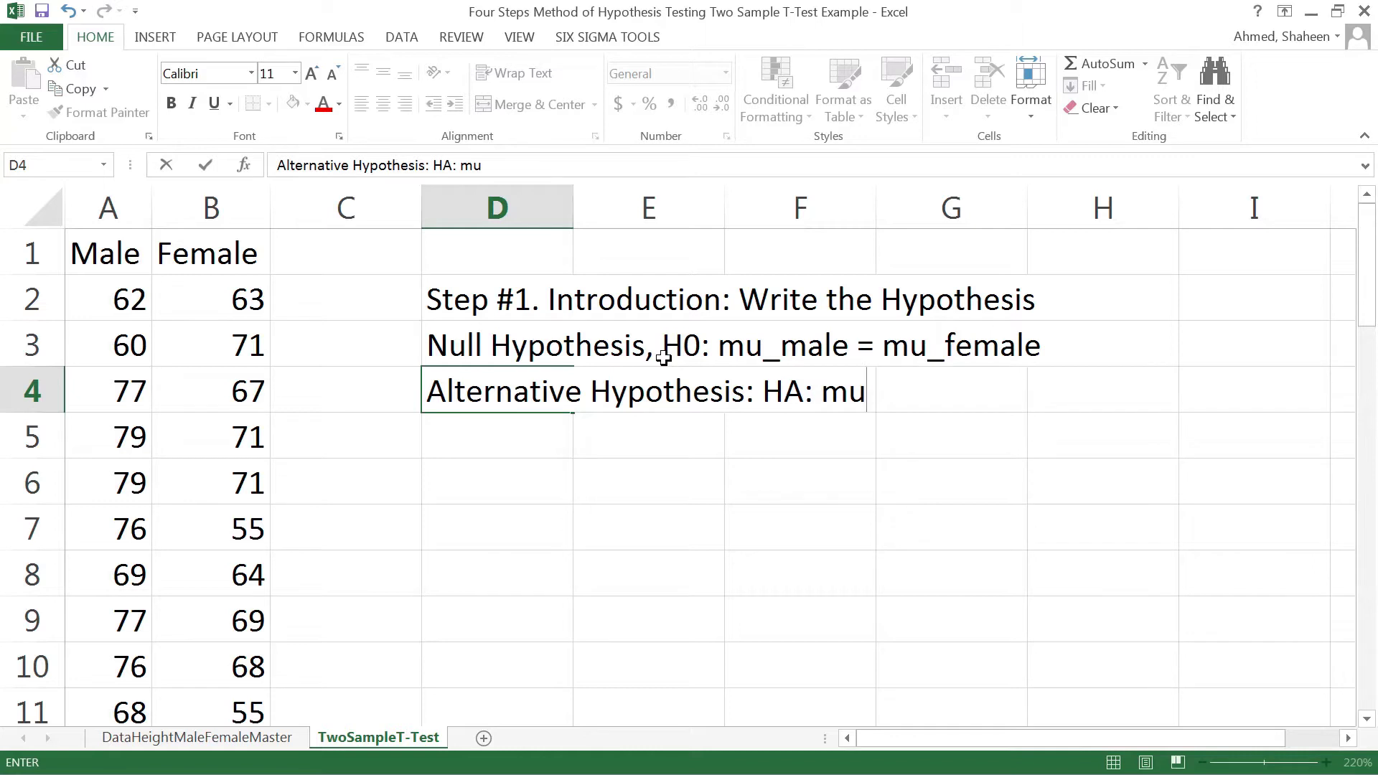
{"action": "type", "text": "_"}
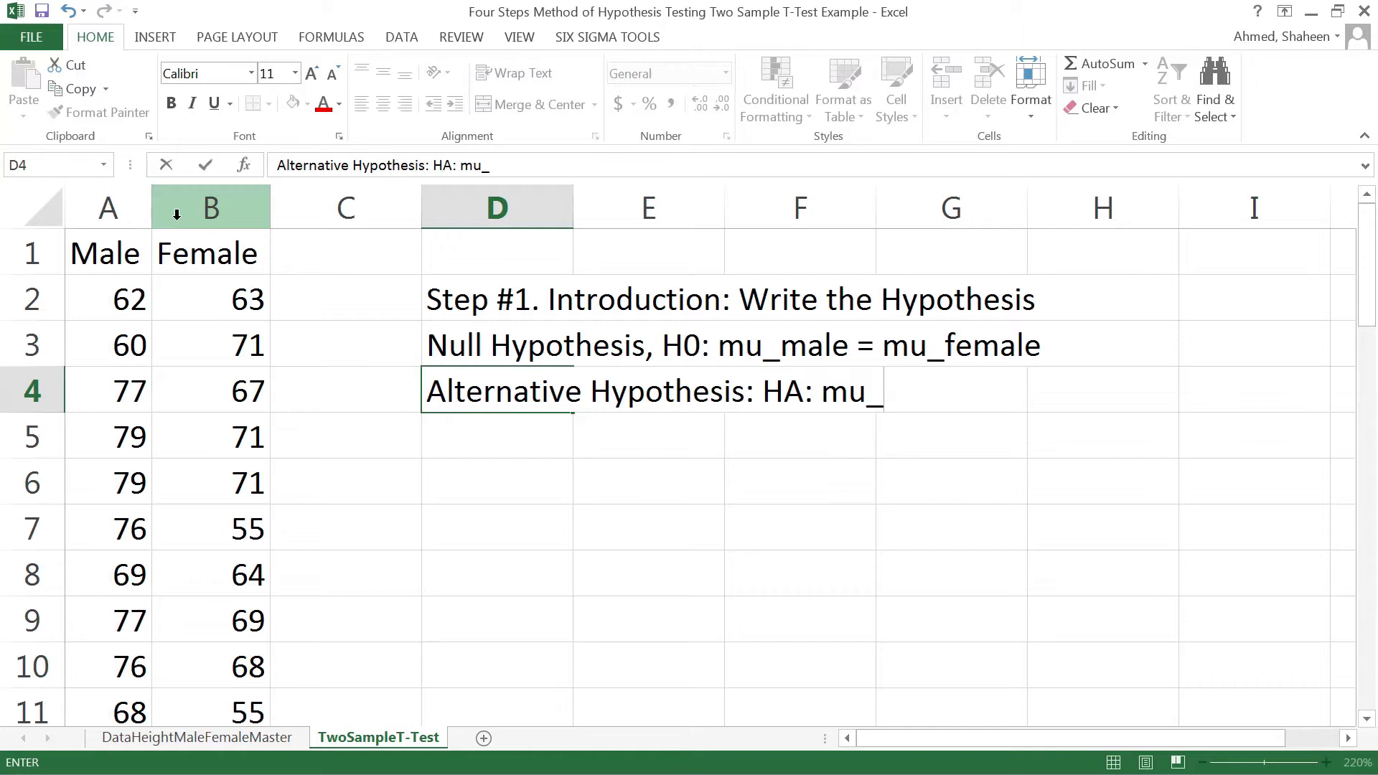
{"action": "type", "text": "male"}
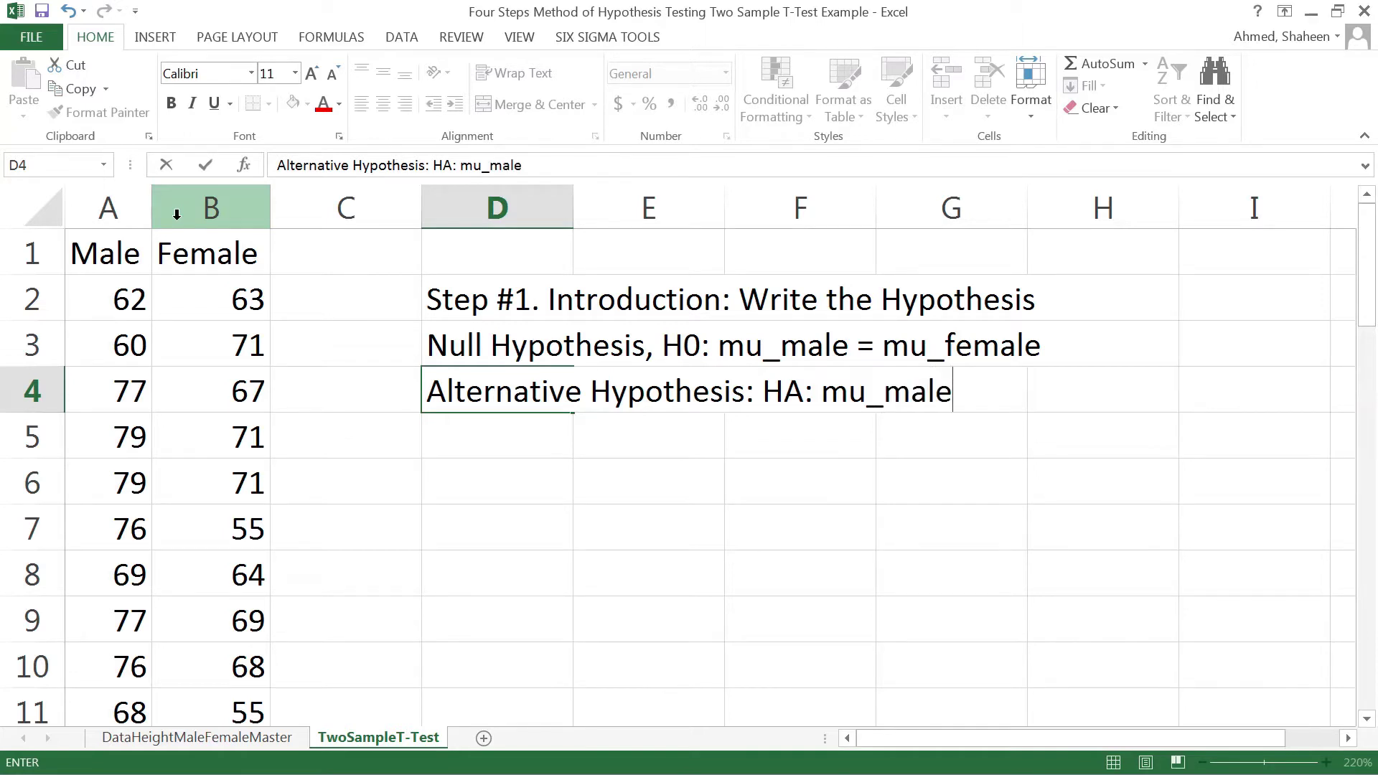
{"action": "type", "text": ">mu_famel"}
{"action": "key", "text": "BackSpace"}
{"action": "key", "text": "BackSpace"}
{"action": "key", "text": "BackSpace"}
{"action": "key", "text": "BackSpace"}
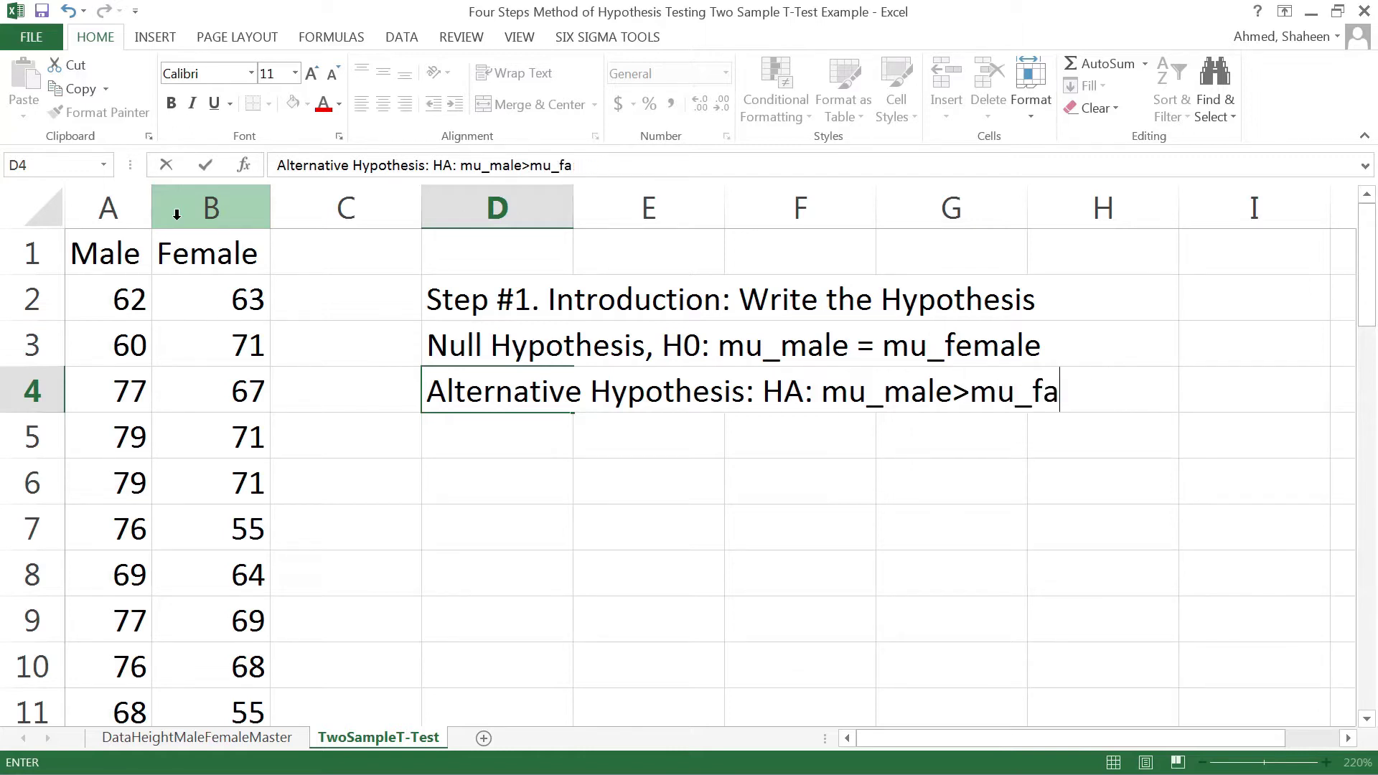
{"action": "type", "text": "emale"}
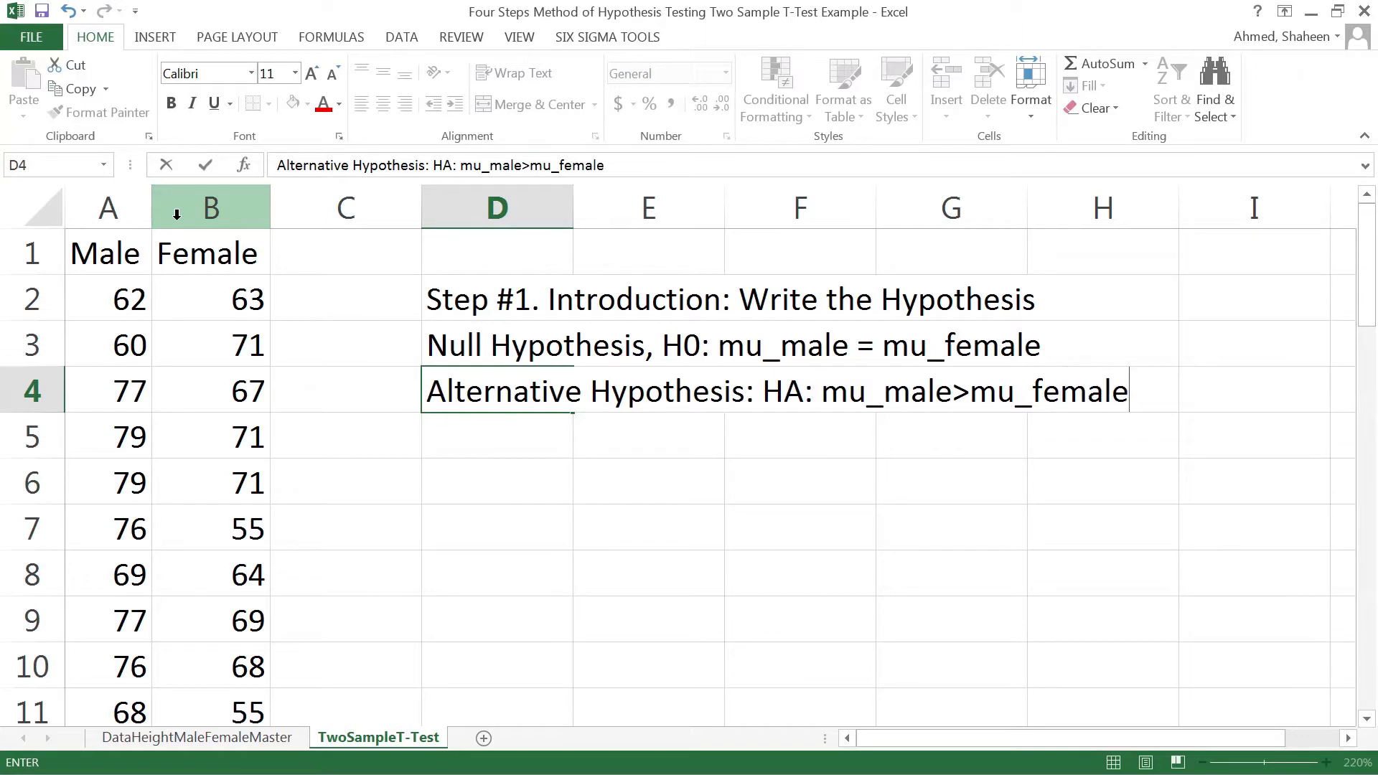
{"action": "key", "text": "Return"}
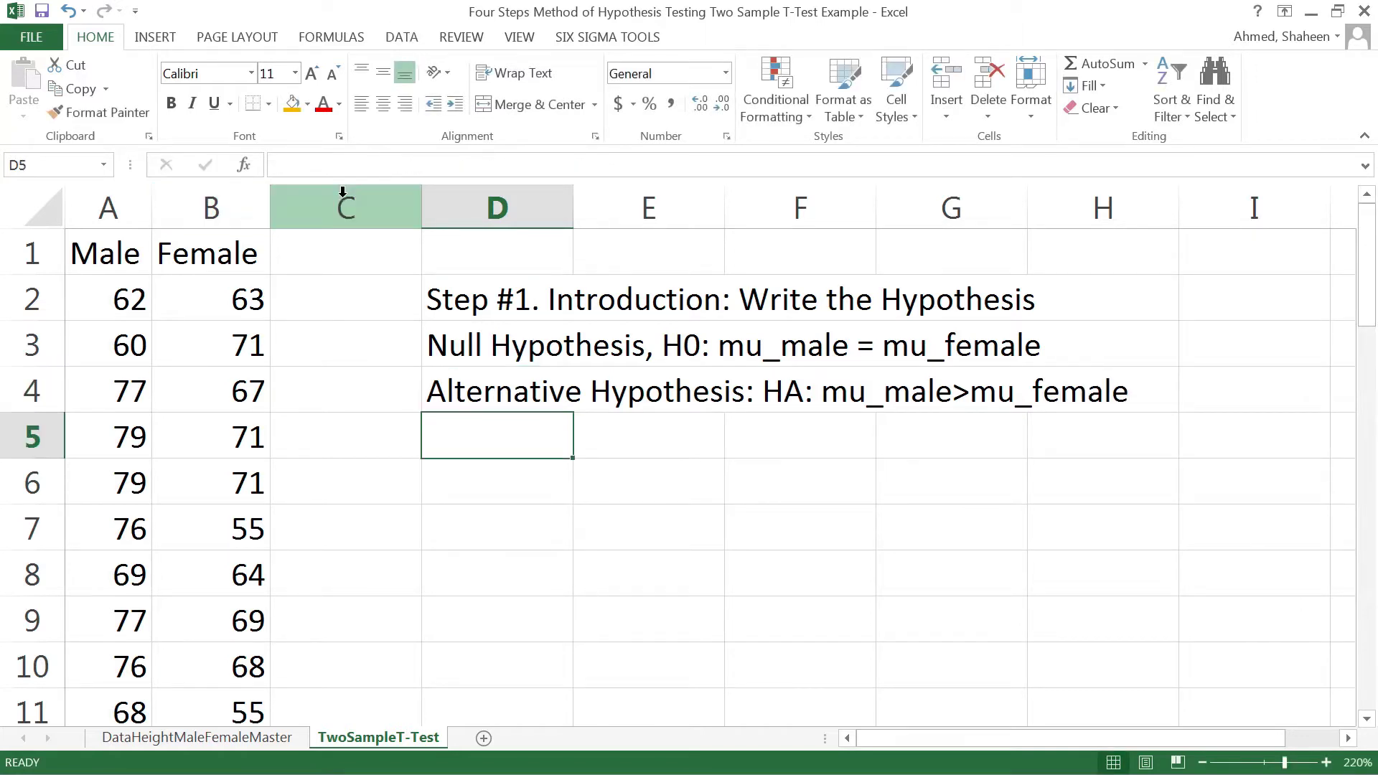
Bold the Step #1 heading and enter 'Step #2. Method. Two sample t-test.' in D6.
{"action": "left_click", "coordinate": [495, 302]}
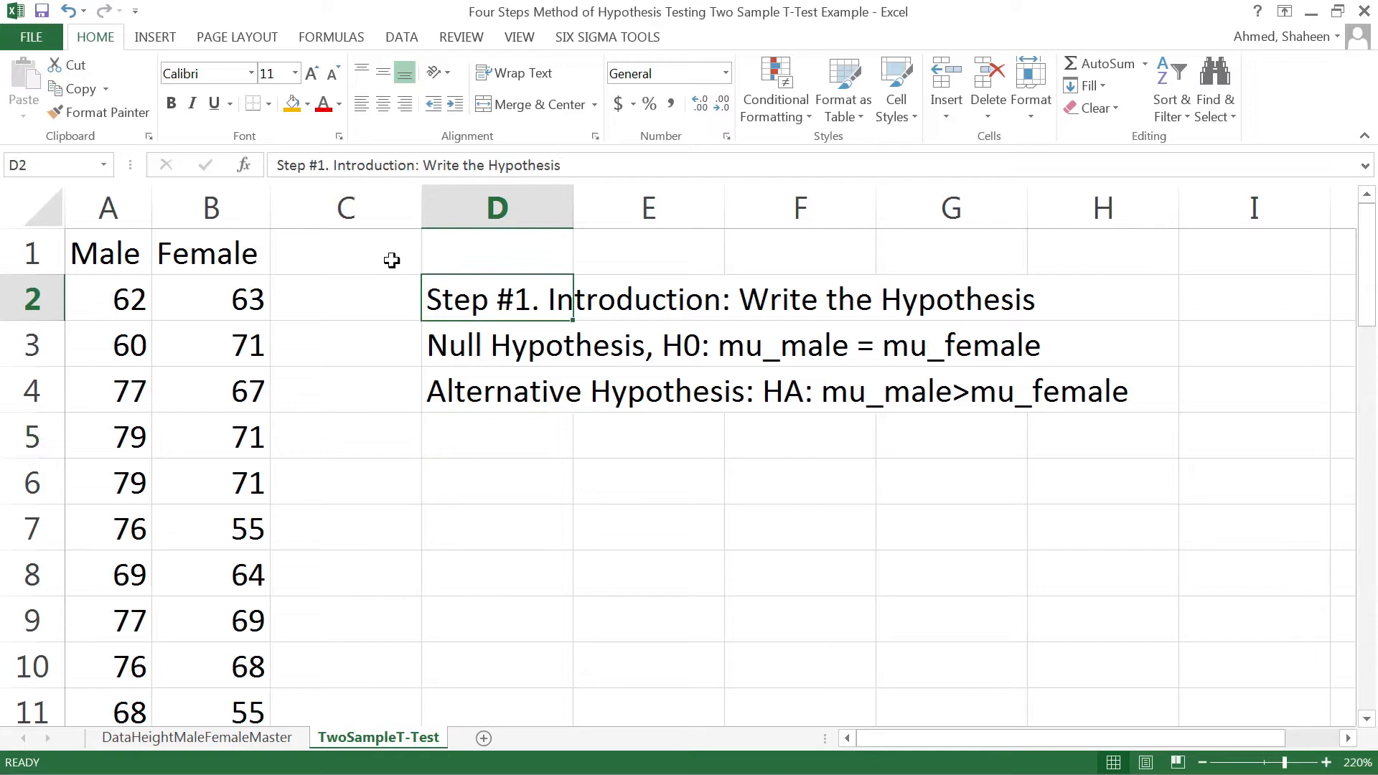
{"action": "left_click", "coordinate": [171, 103]}
{"action": "left_click", "coordinate": [511, 480]}
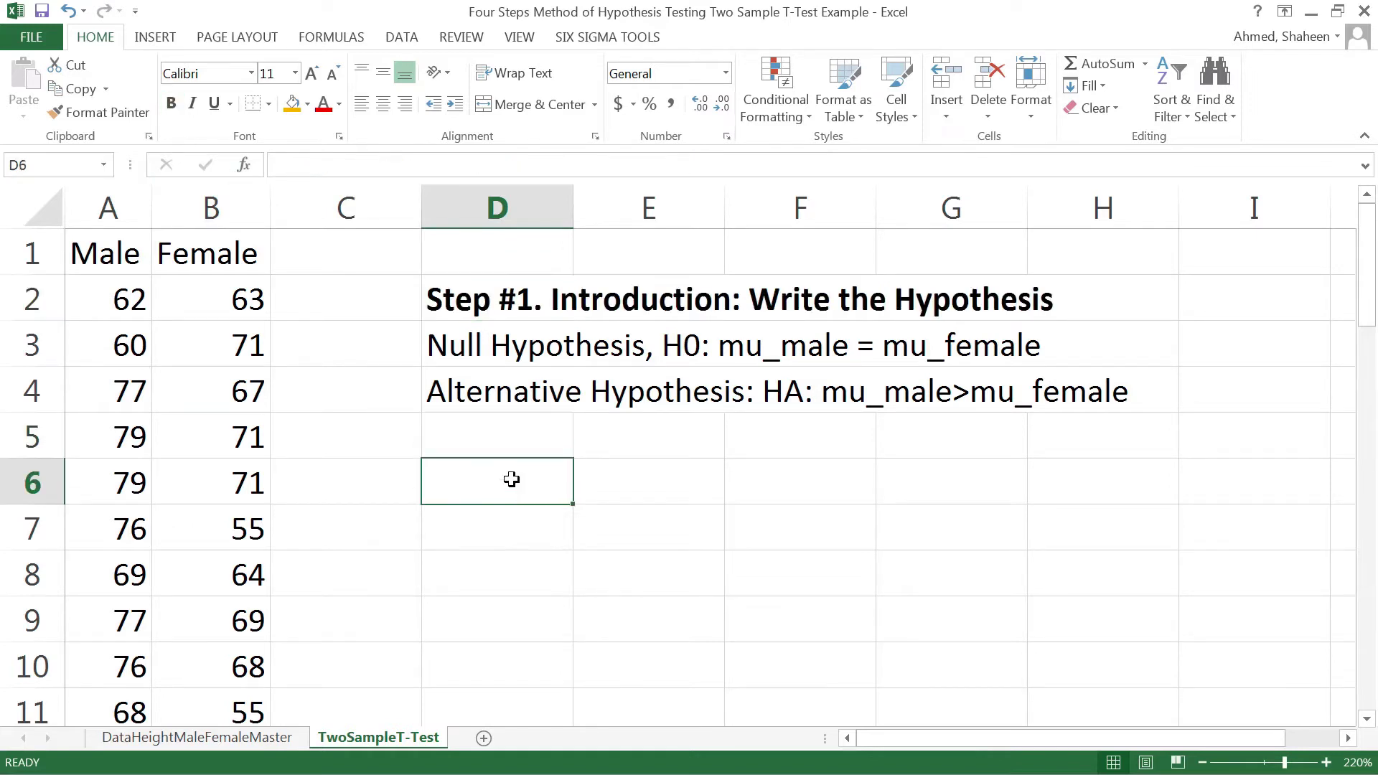
{"action": "type", "text": "Method"}
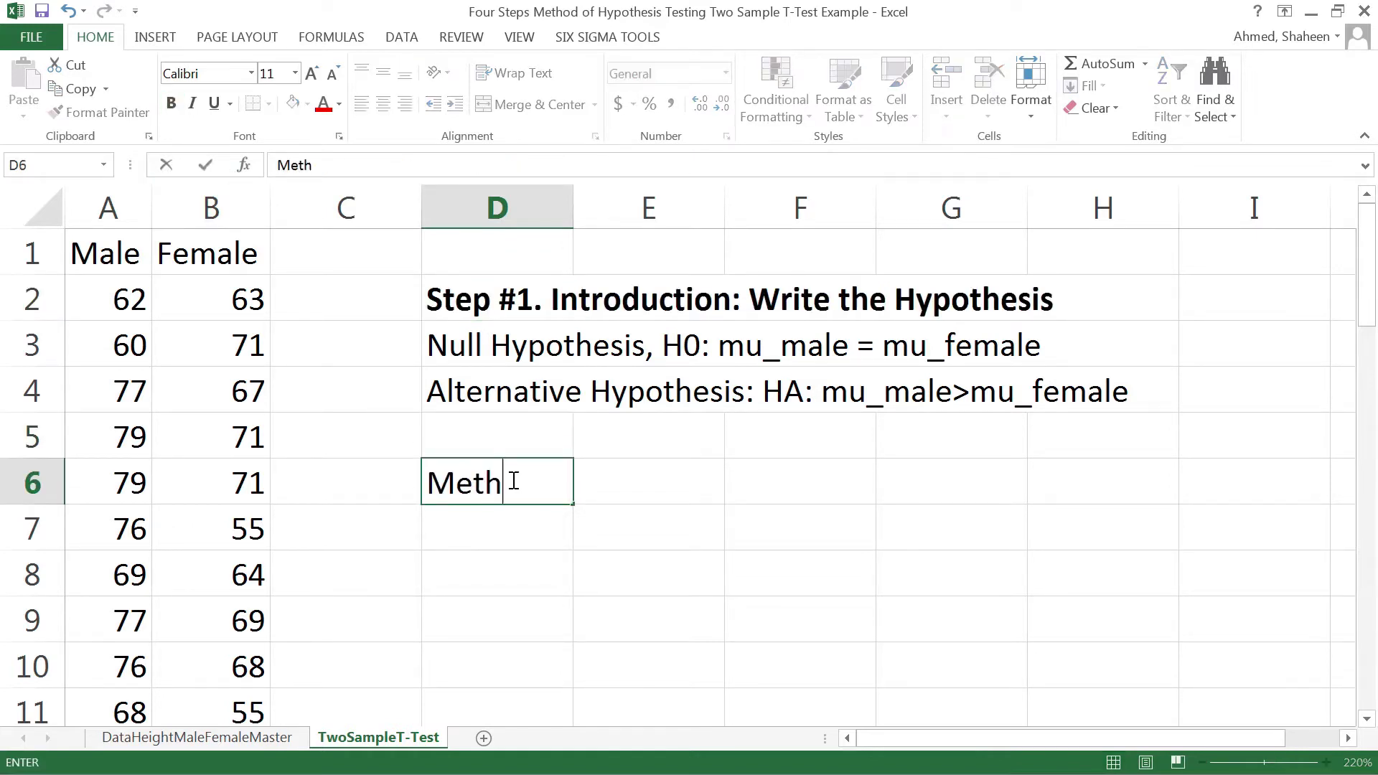
{"action": "key", "text": "BackSpace"}
{"action": "key", "text": "BackSpace"}
{"action": "key", "text": "BackSpace"}
{"action": "key", "text": "BackSpace"}
{"action": "key", "text": "BackSpace"}
{"action": "key", "text": "BackSpace"}
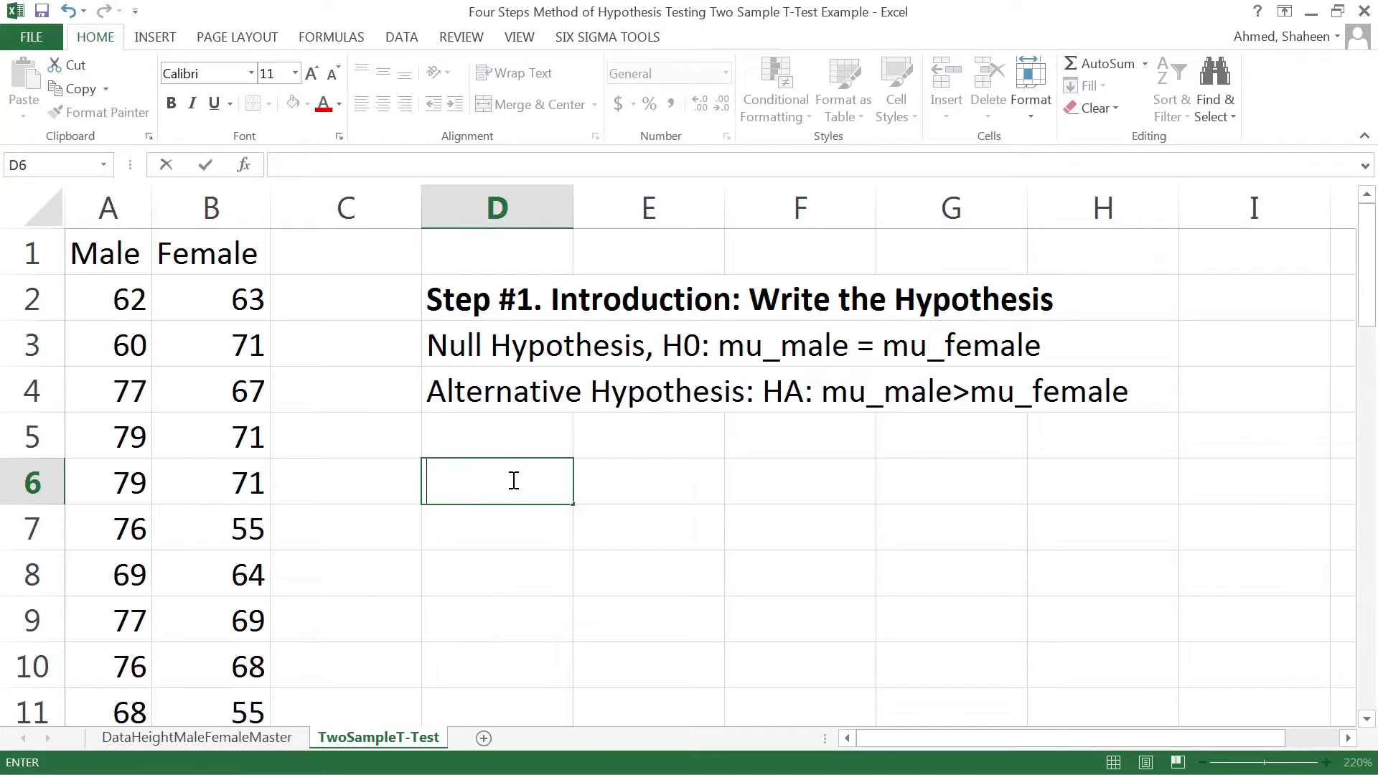
{"action": "type", "text": "Step #"}
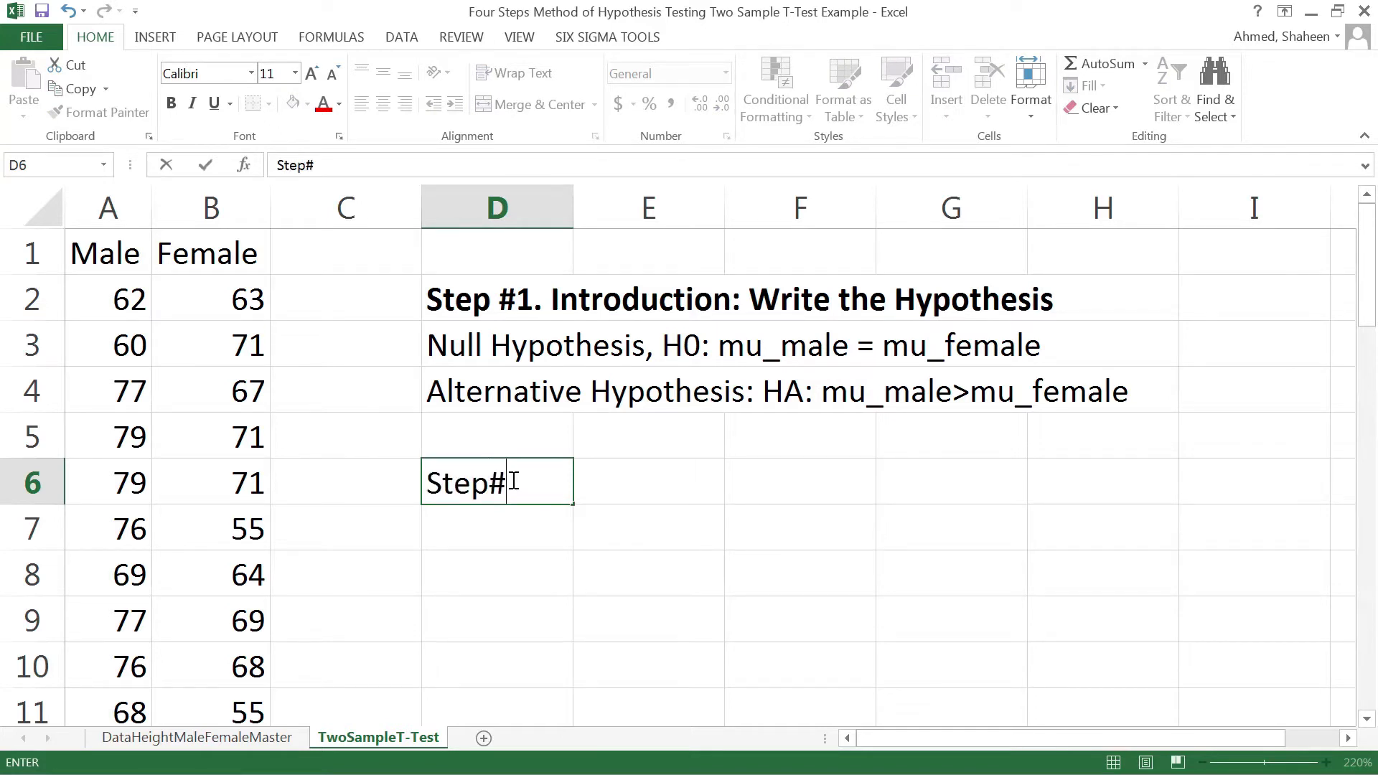
{"action": "type", "text": "2. Method. "}
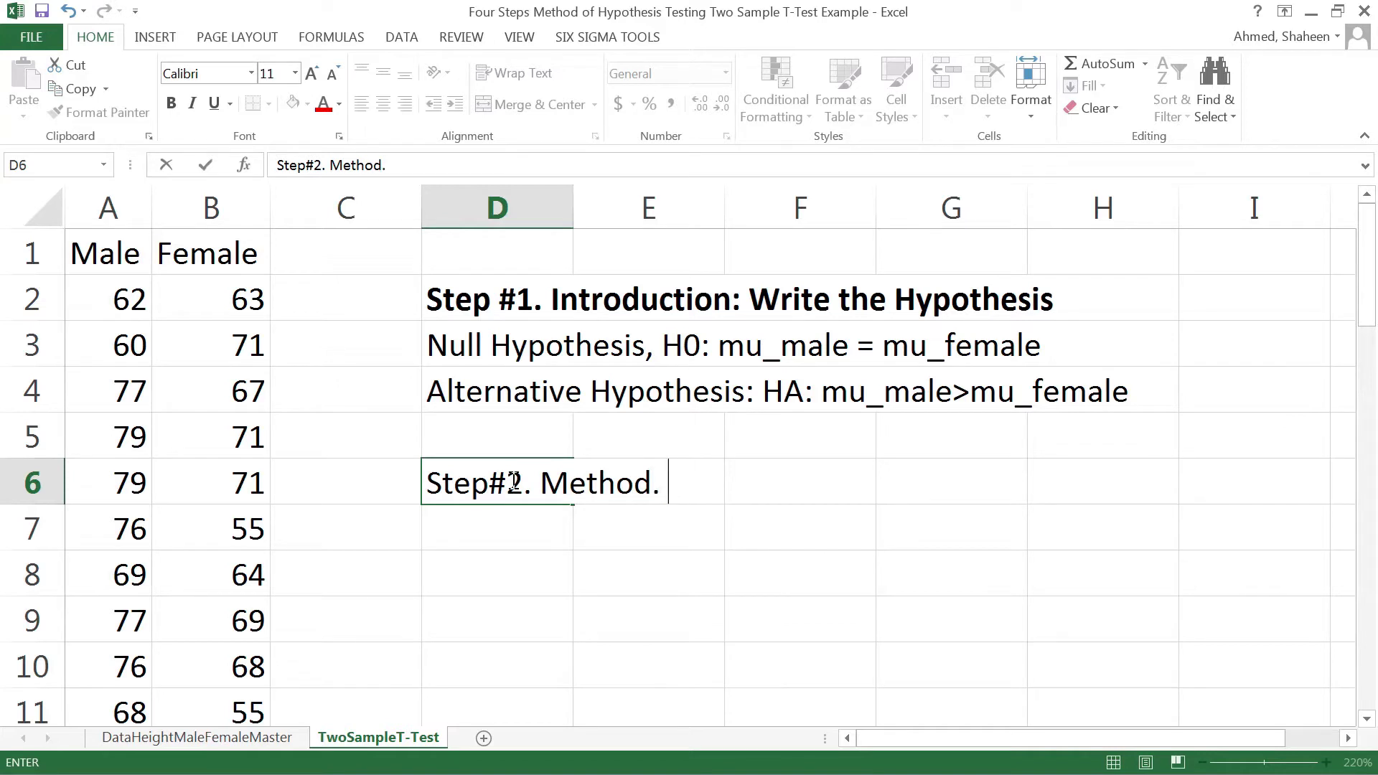
{"action": "type", "text": "Two sample t"}
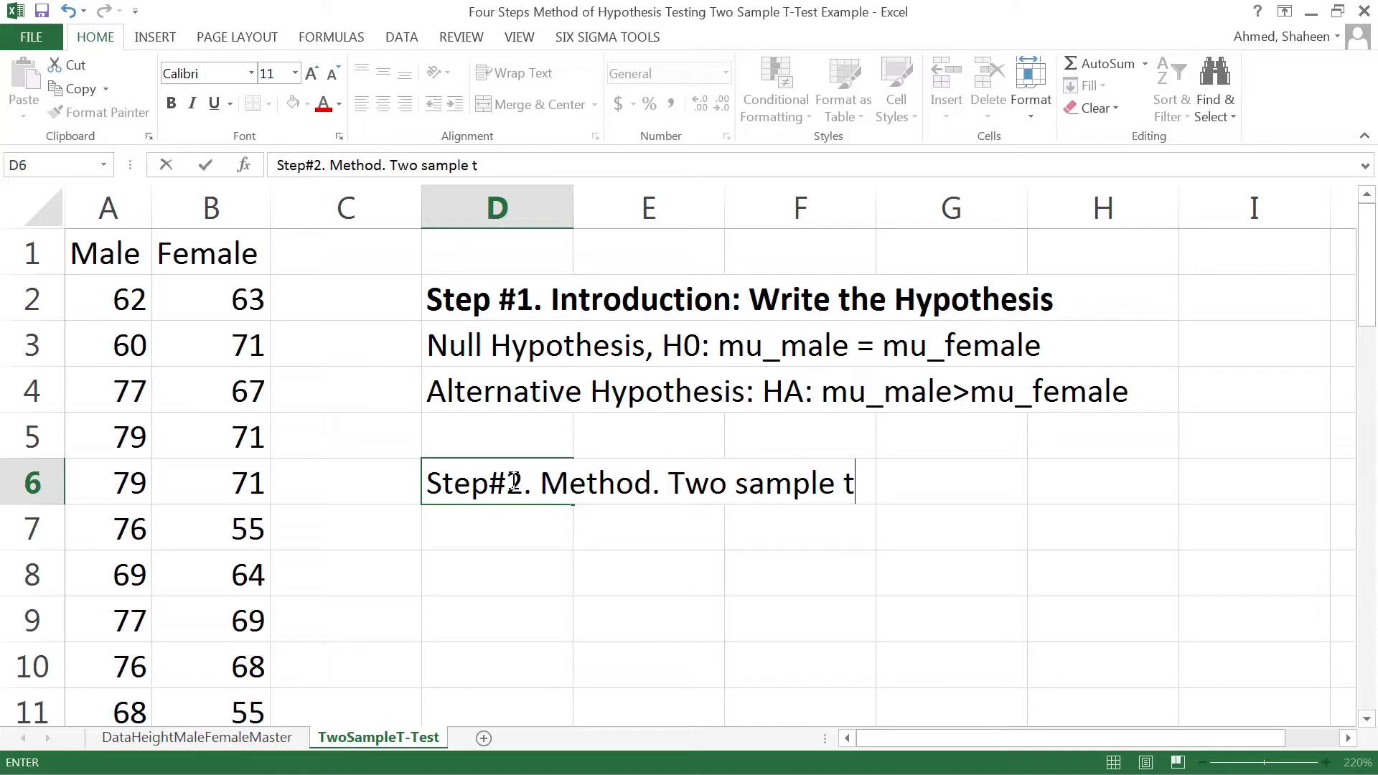
{"action": "type", "text": "-test"}
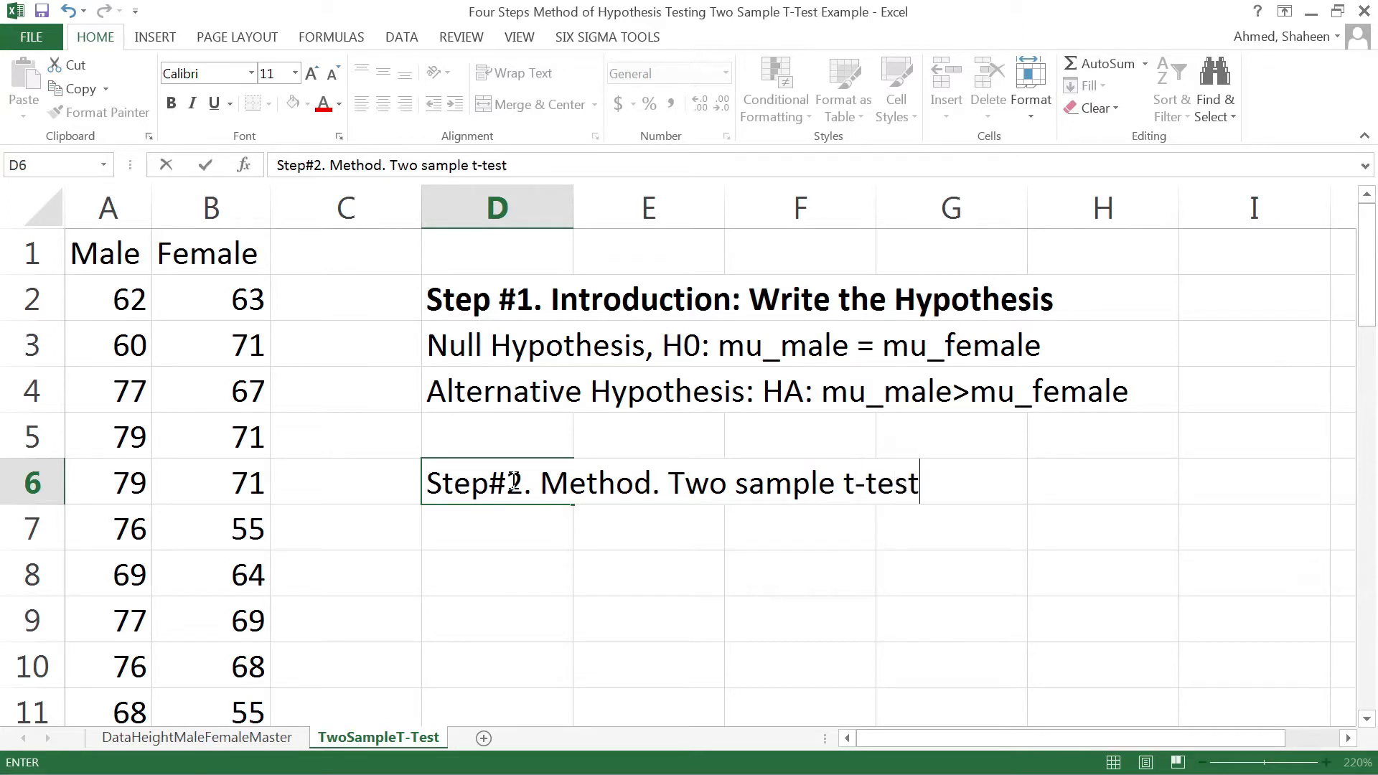
{"action": "type", "text": "."}
{"action": "key", "text": "Return"}
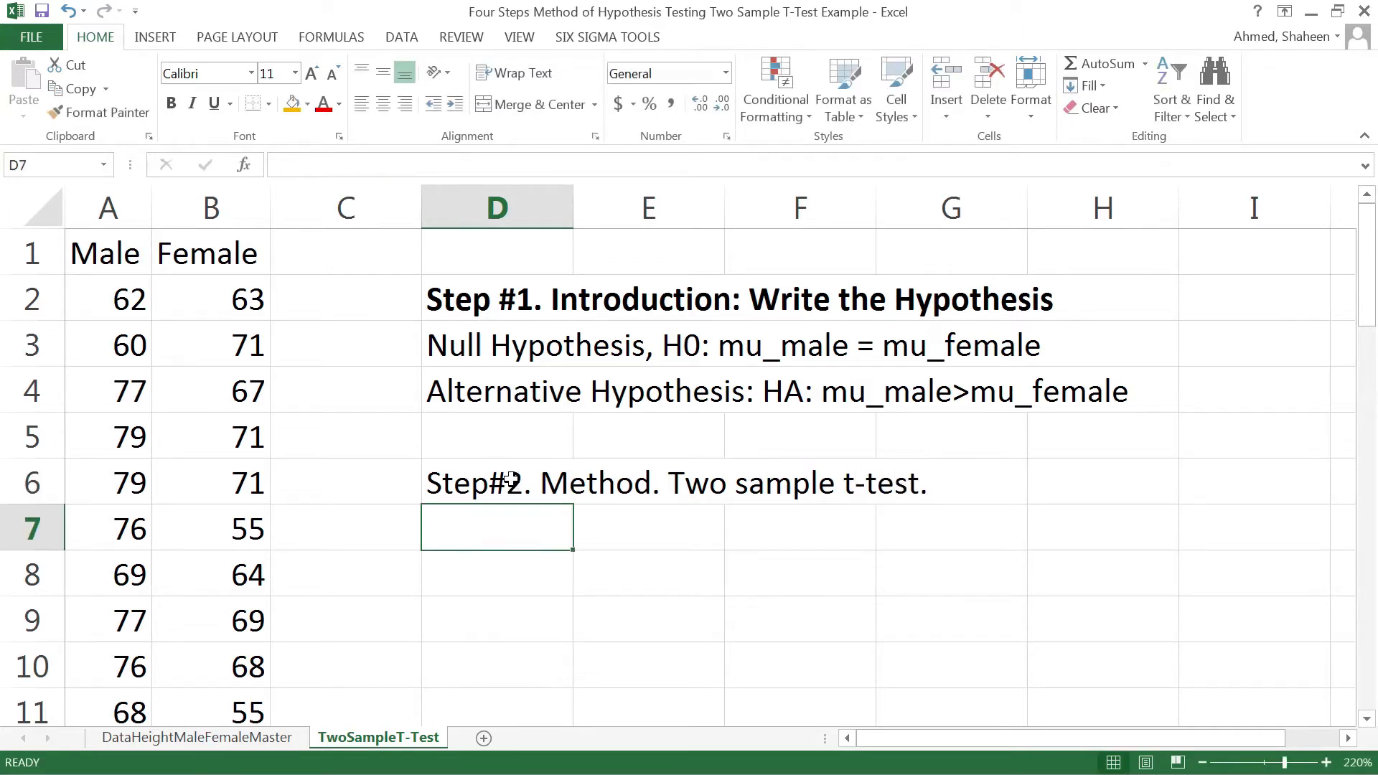
Make the Step #2 method line in D6 bold.
{"action": "left_click", "coordinate": [511, 478]}
{"action": "left_click", "coordinate": [171, 103]}
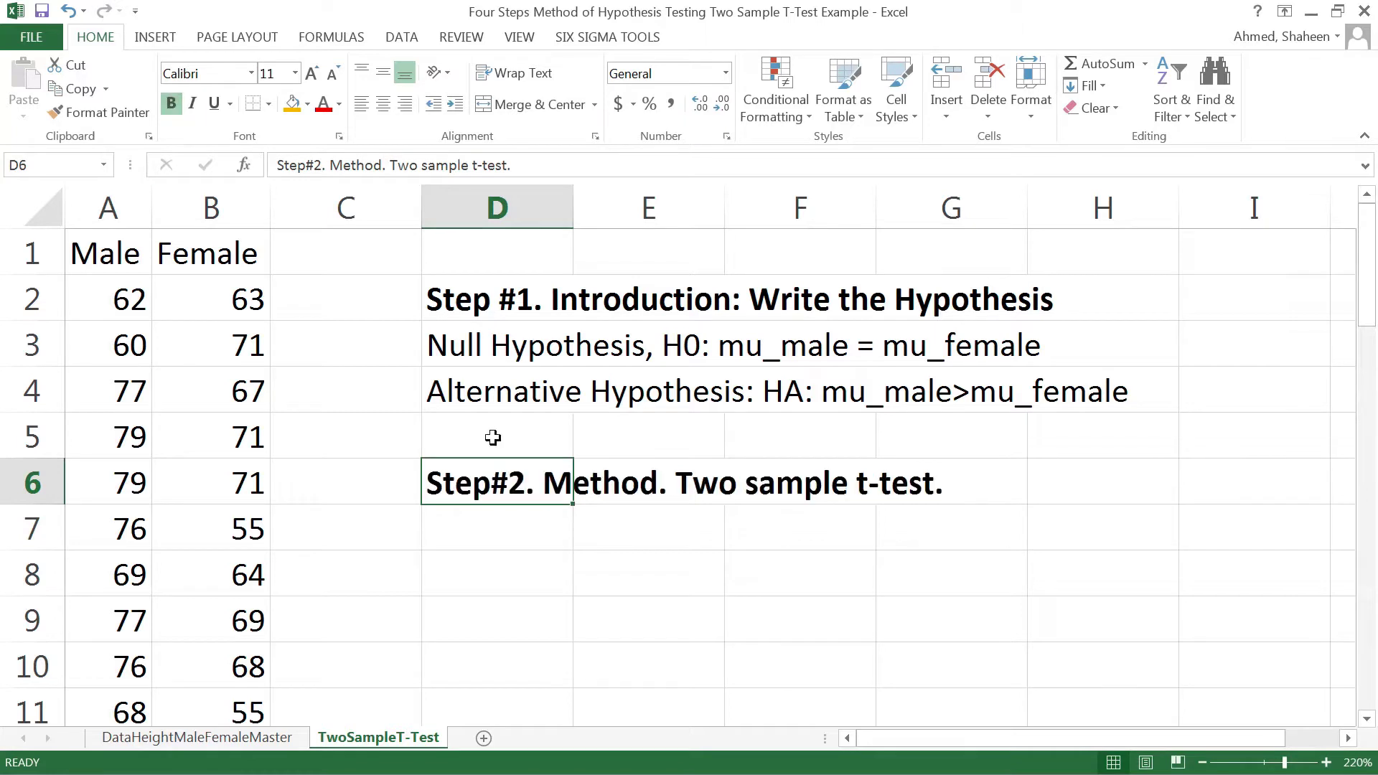
{"action": "left_click", "coordinate": [515, 566]}
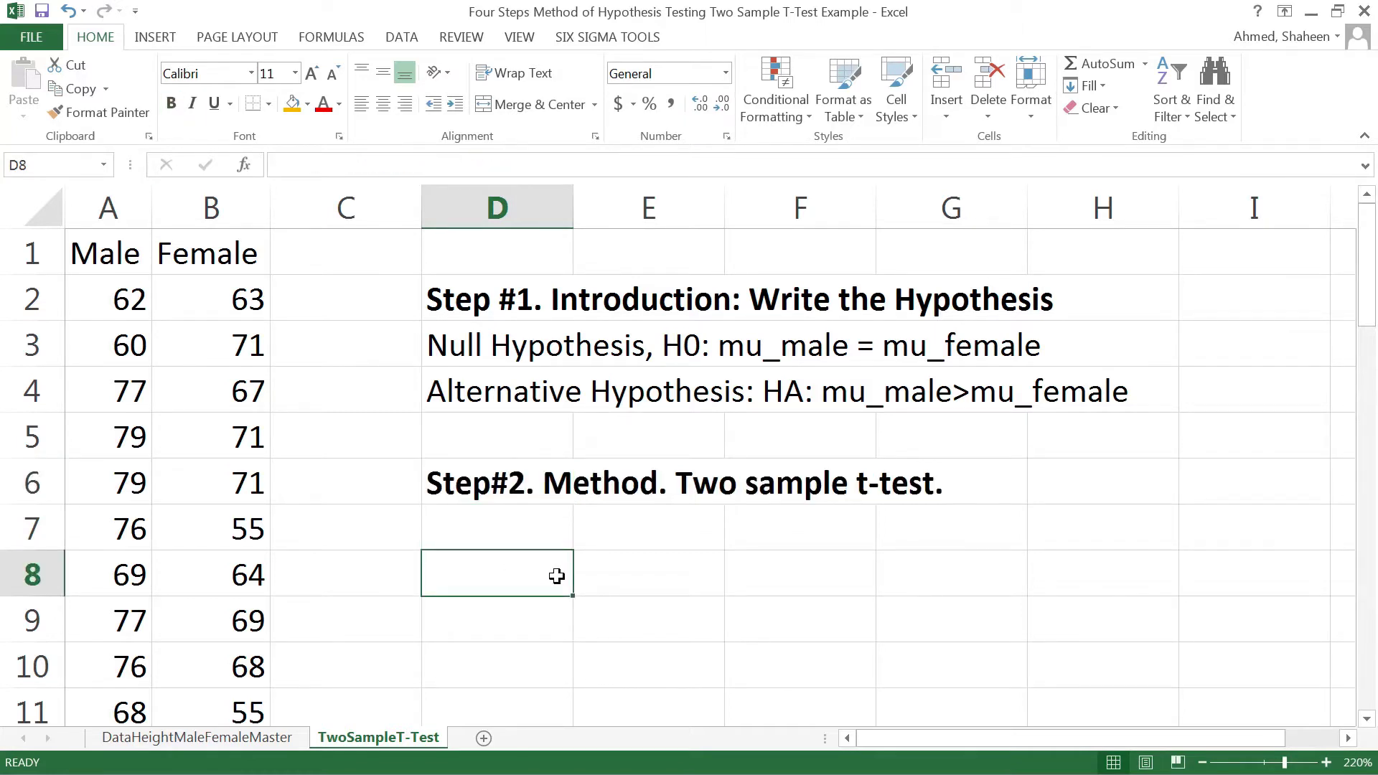
Enter 'Step#3. Results' in D8 and 'Step#4. Contextual Conclusion.' in D10.
{"action": "type", "text": "Step"}
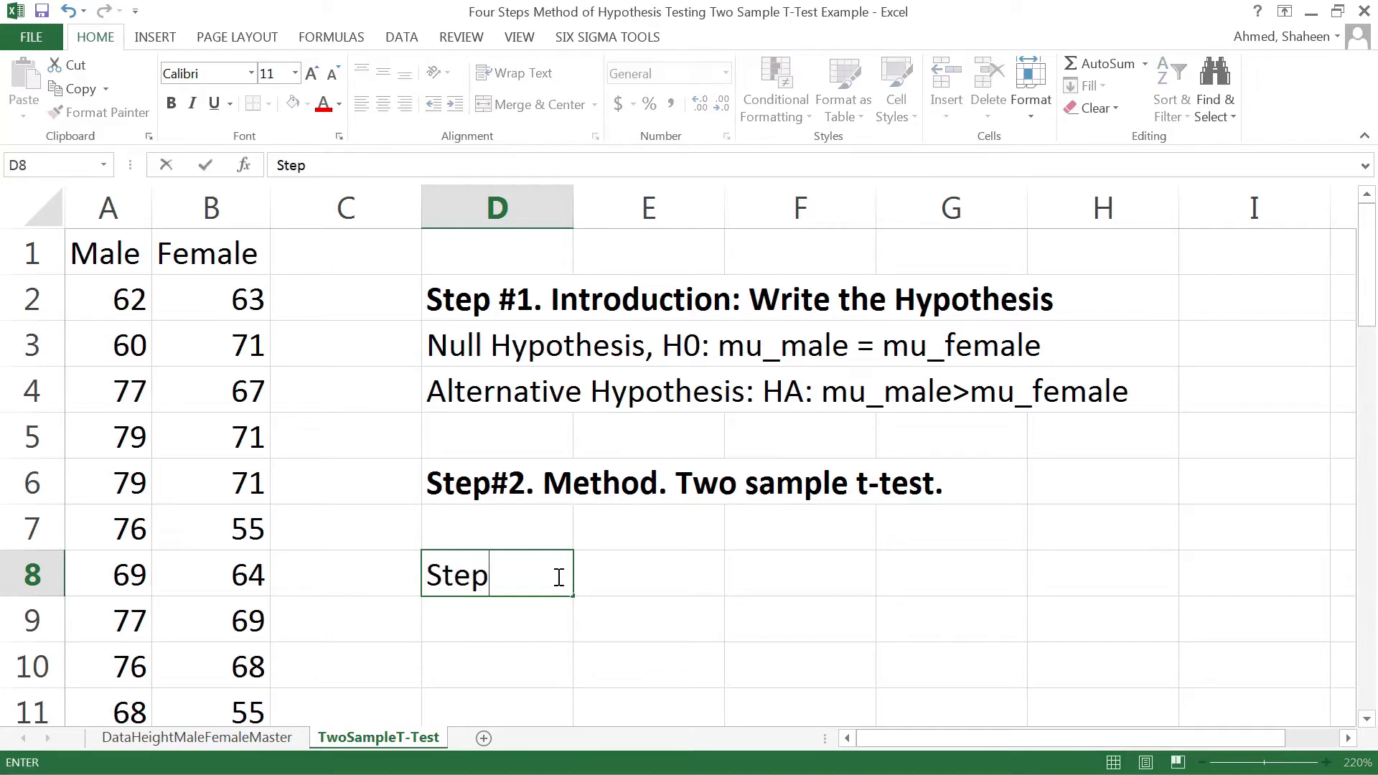
{"action": "type", "text": "#3. Results"}
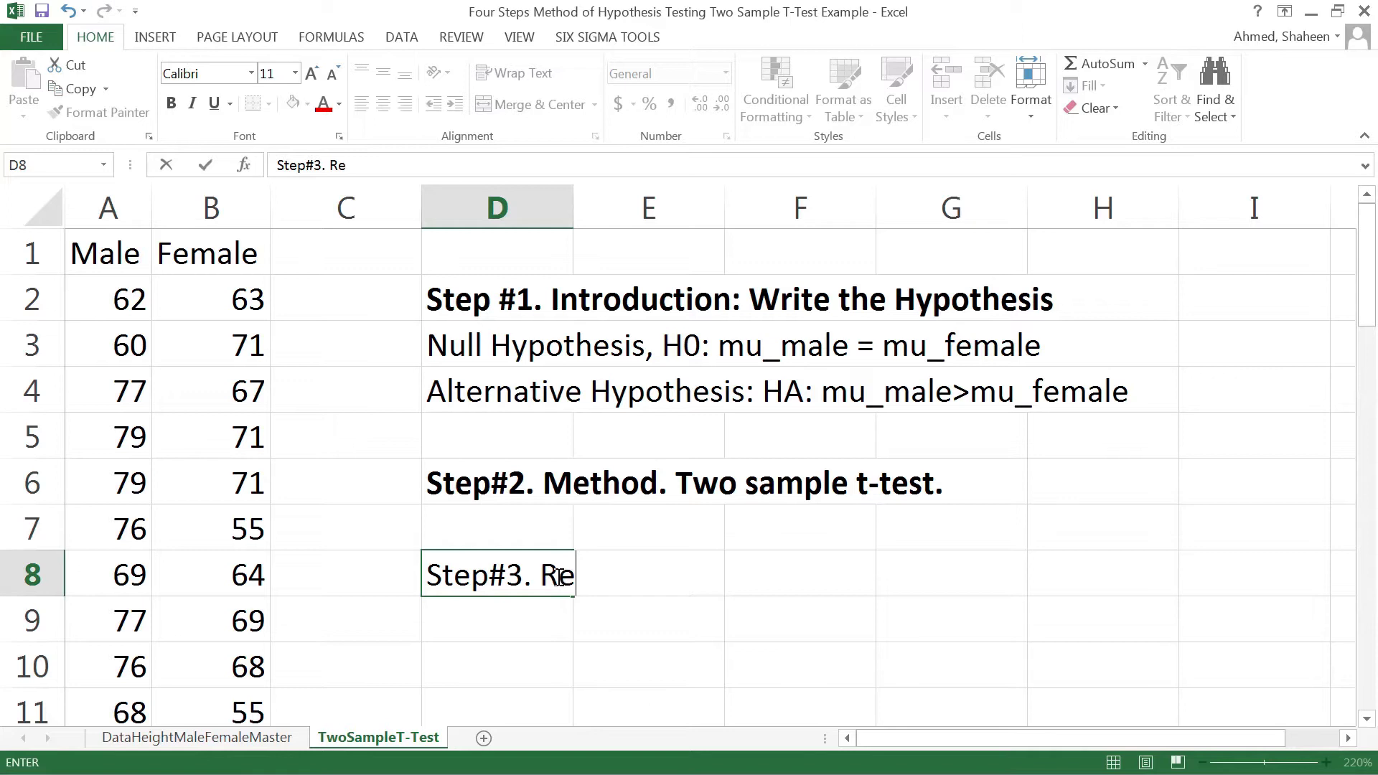
{"action": "key", "text": "Return"}
{"action": "key", "text": "Return"}
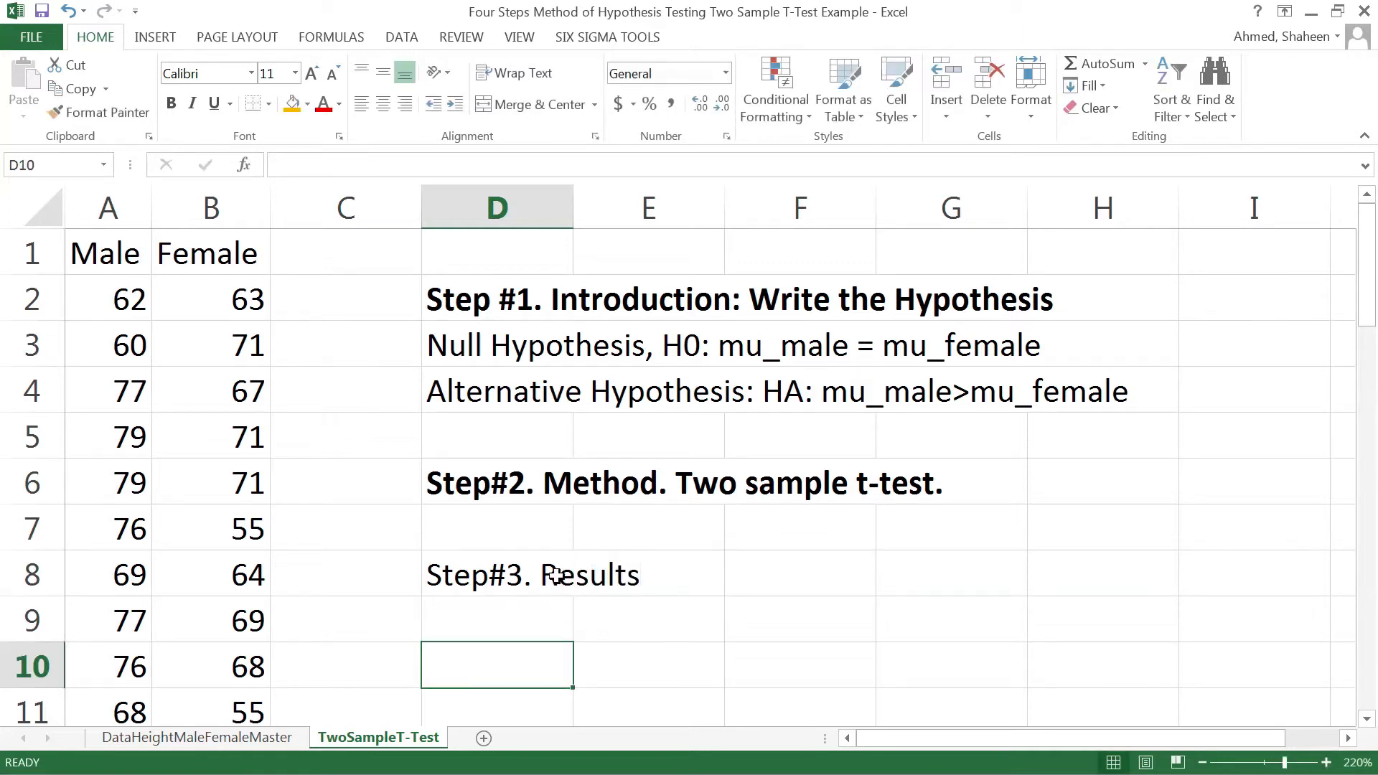
{"action": "type", "text": "Step"}
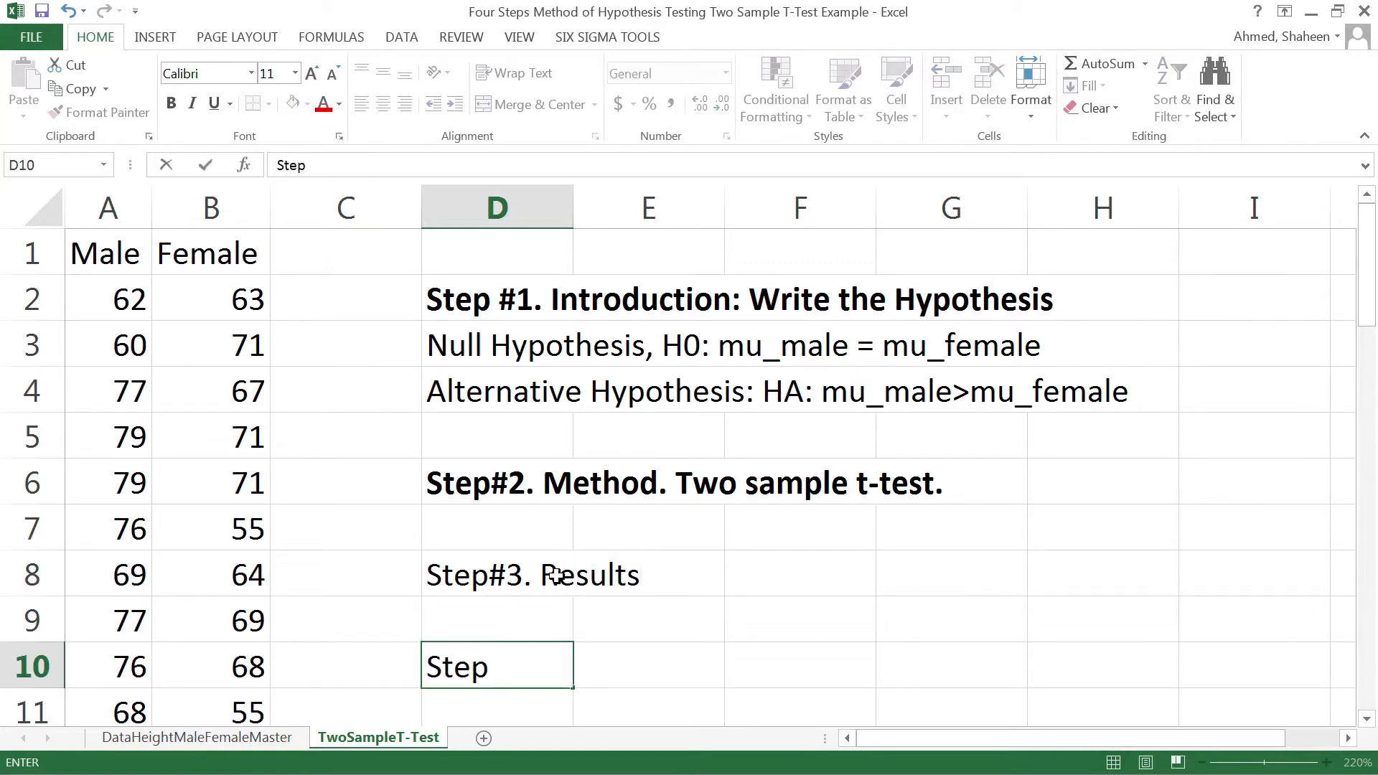
{"action": "type", "text": "#4. Con"}
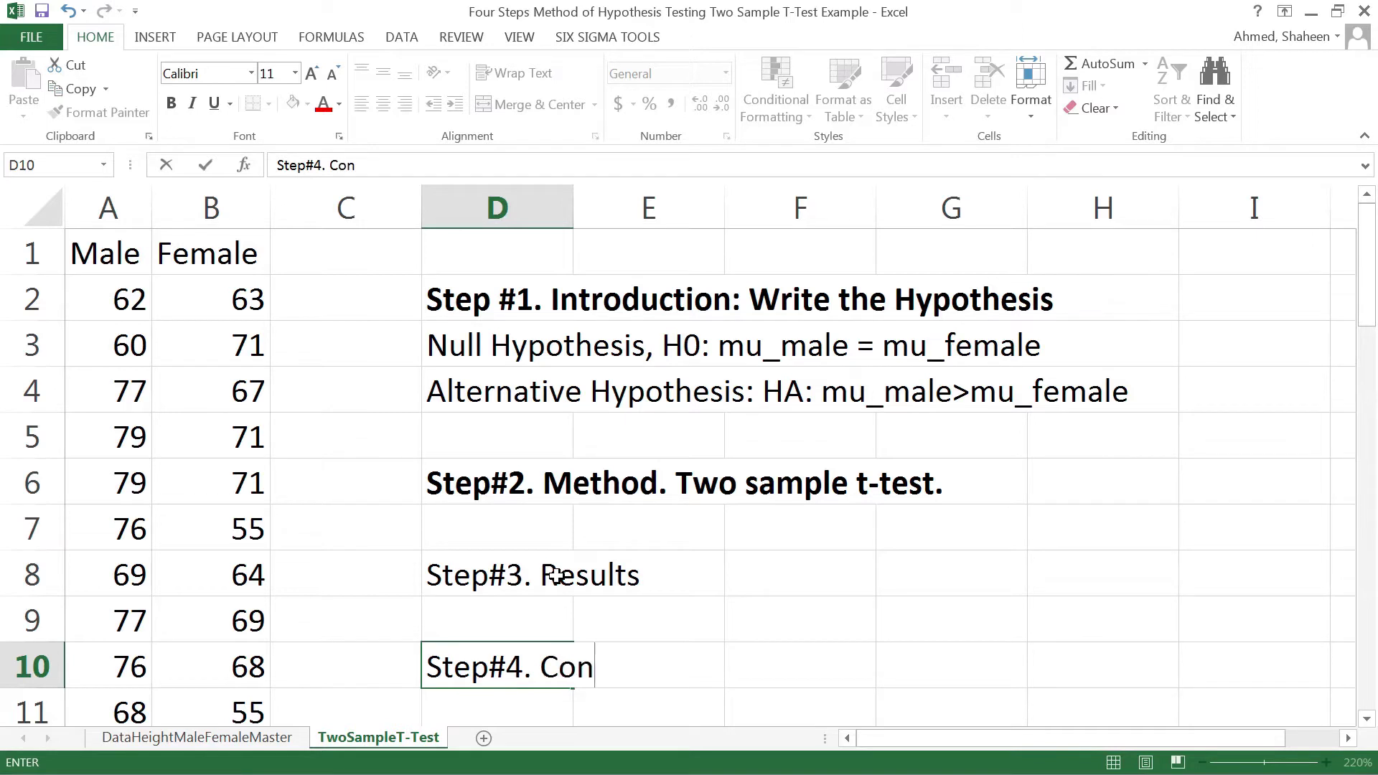
{"action": "type", "text": "textual Concl"}
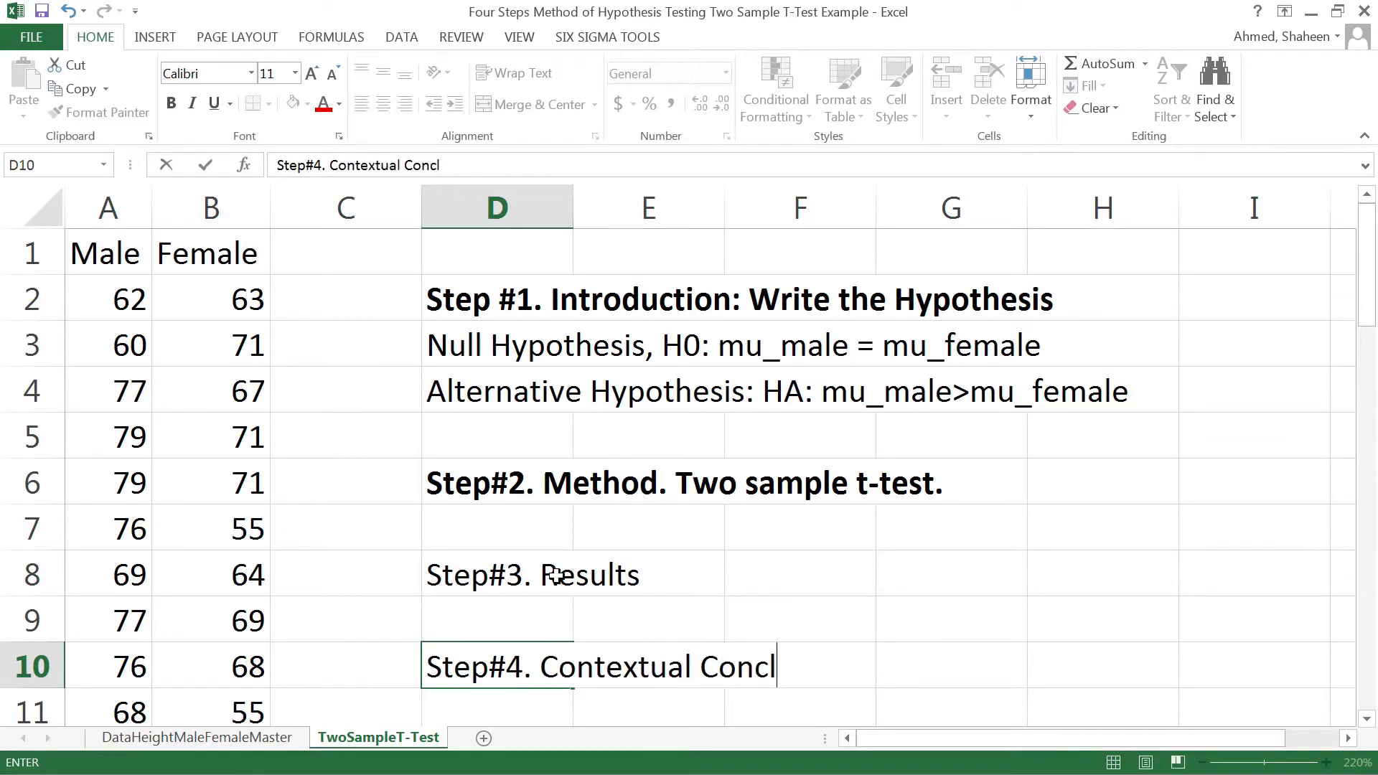
{"action": "type", "text": "usion."}
{"action": "key", "text": "Return"}
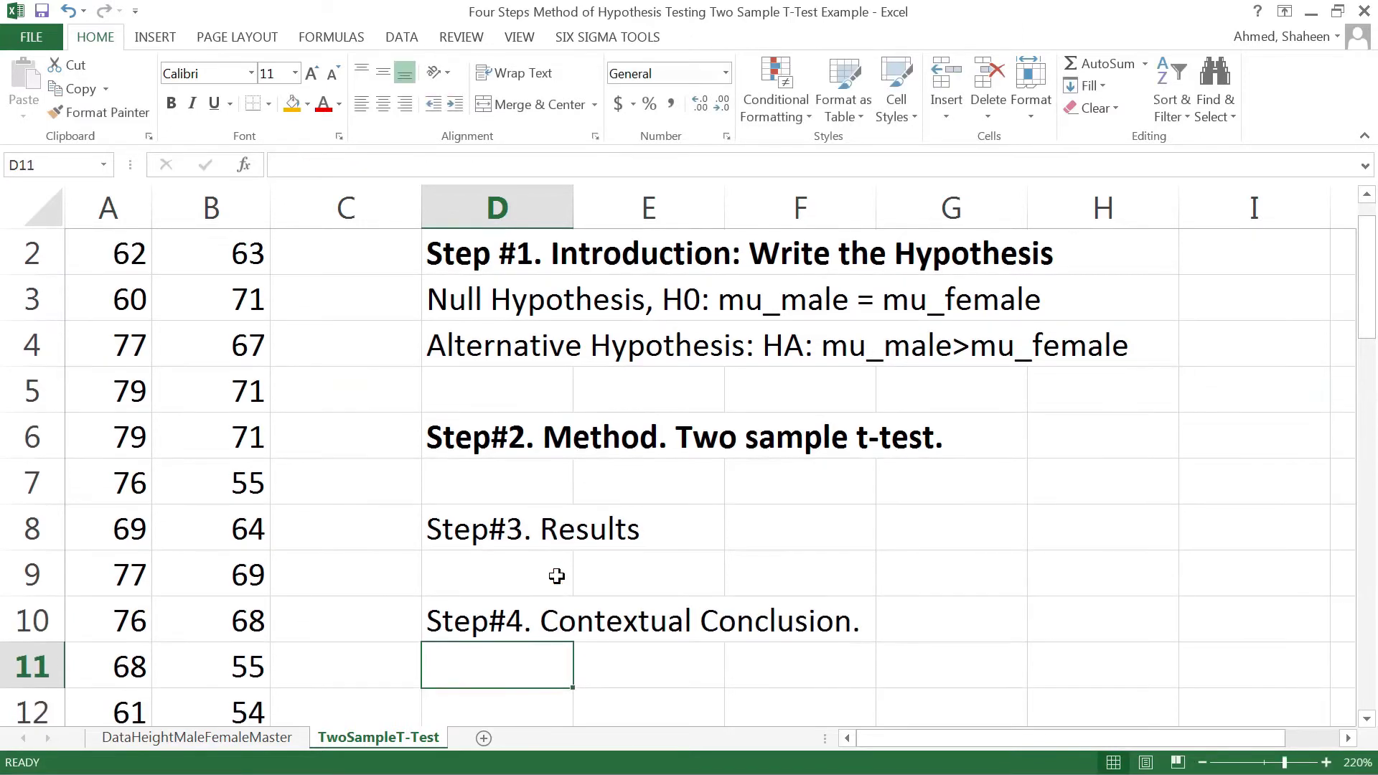
Move the Step#3 and Step#4 headings down one row to D9 and D11.
{"action": "left_click_drag", "start_coordinate": [430, 523], "coordinate": [460, 622]}
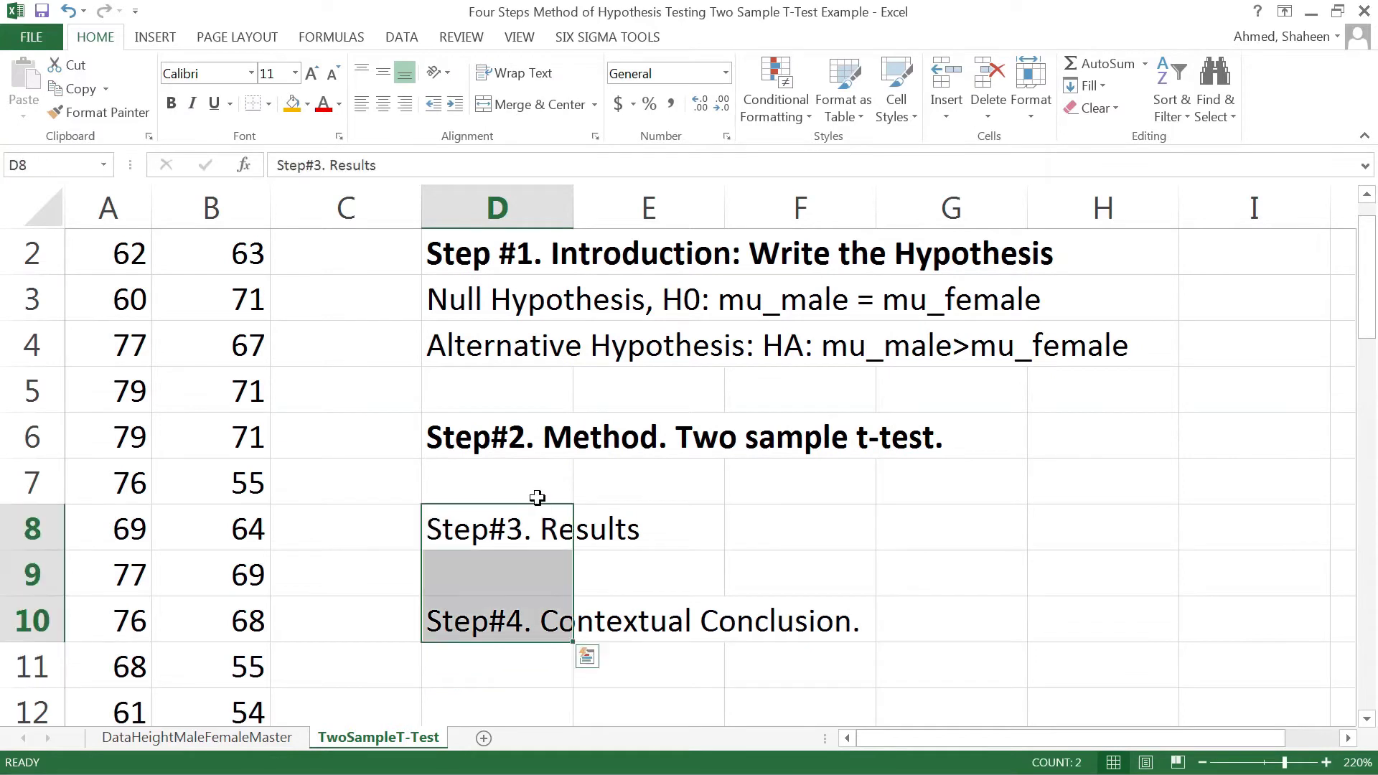
{"action": "left_click", "coordinate": [533, 509]}
{"action": "left_click", "coordinate": [486, 611]}
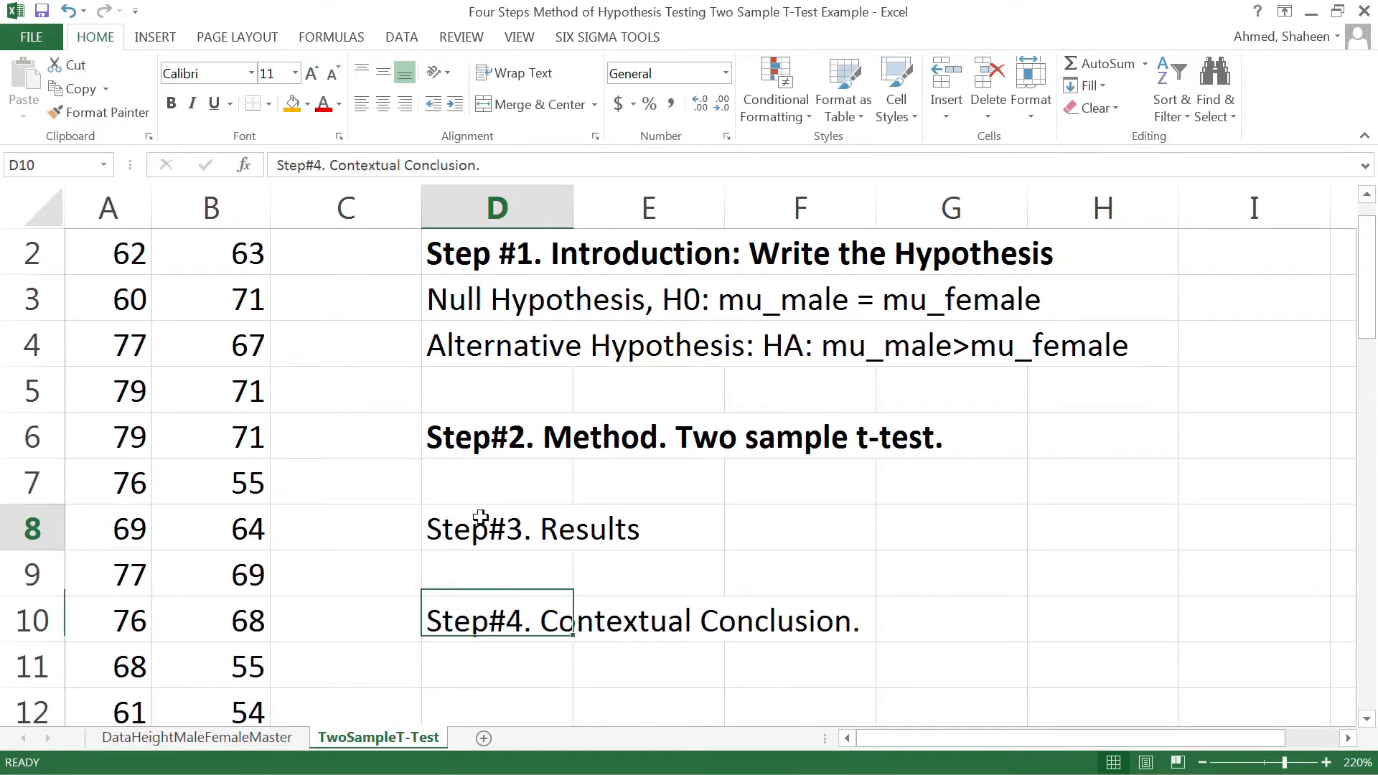
{"action": "left_click_drag", "start_coordinate": [480, 517], "coordinate": [485, 614]}
{"action": "left_click_drag", "start_coordinate": [523, 506], "coordinate": [528, 567]}
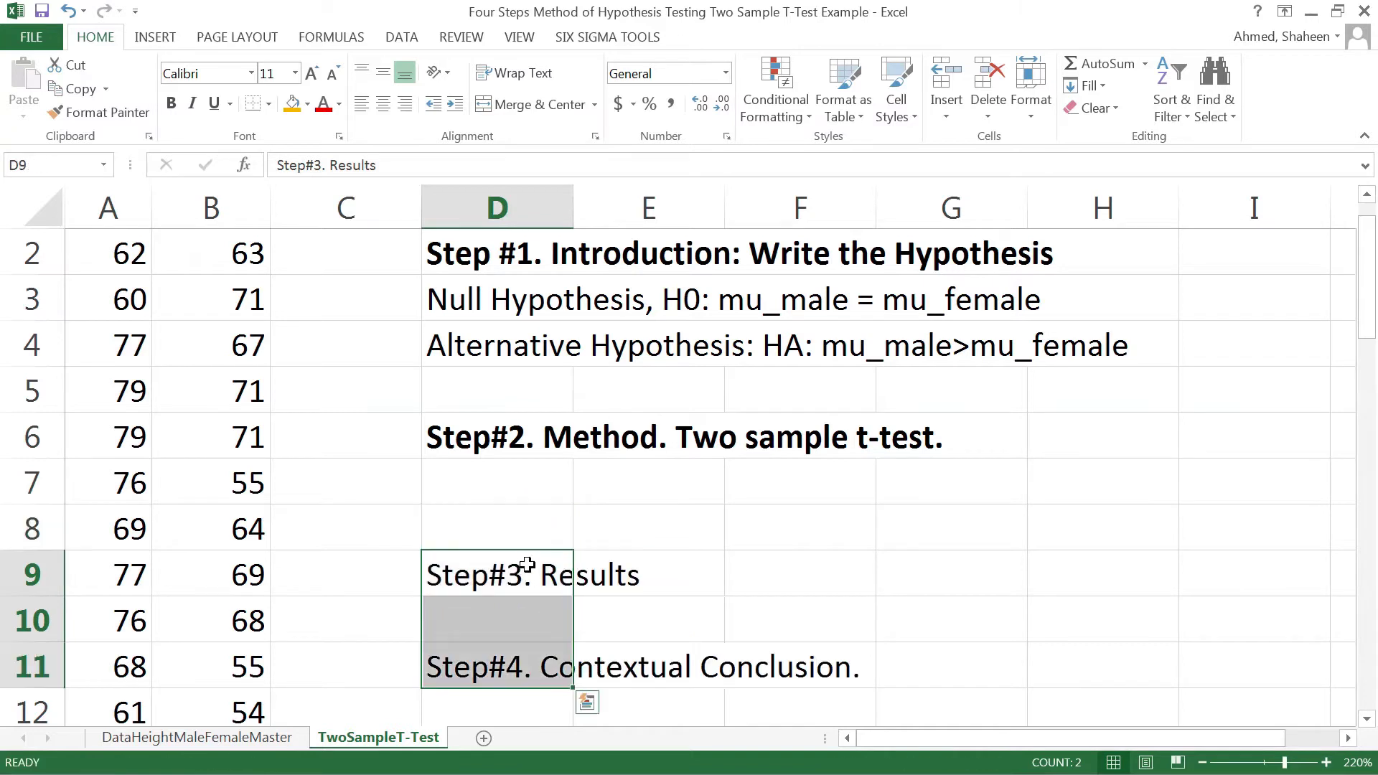
{"action": "left_click", "coordinate": [522, 528]}
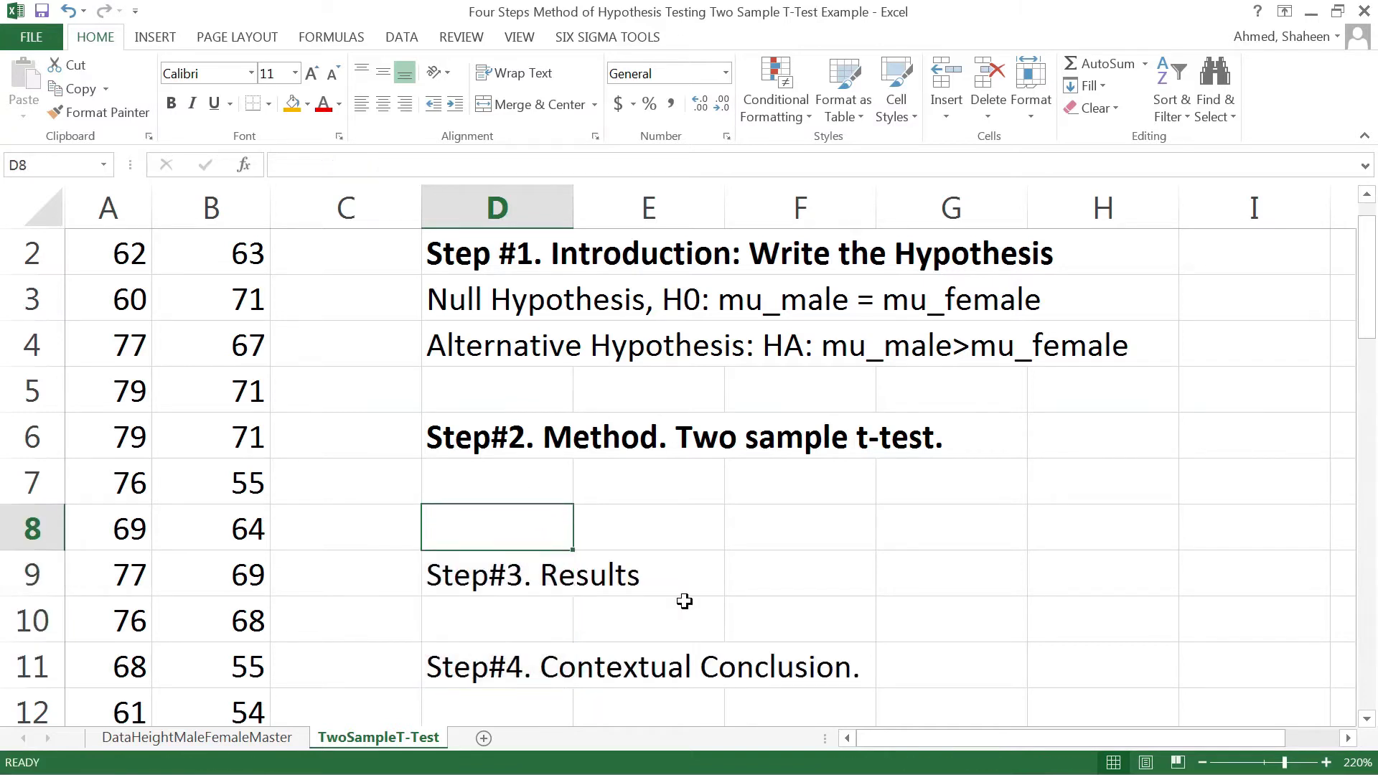
Add the label 'p-value' in D7.
{"action": "left_click", "coordinate": [532, 482]}
{"action": "type", "text": "p"}
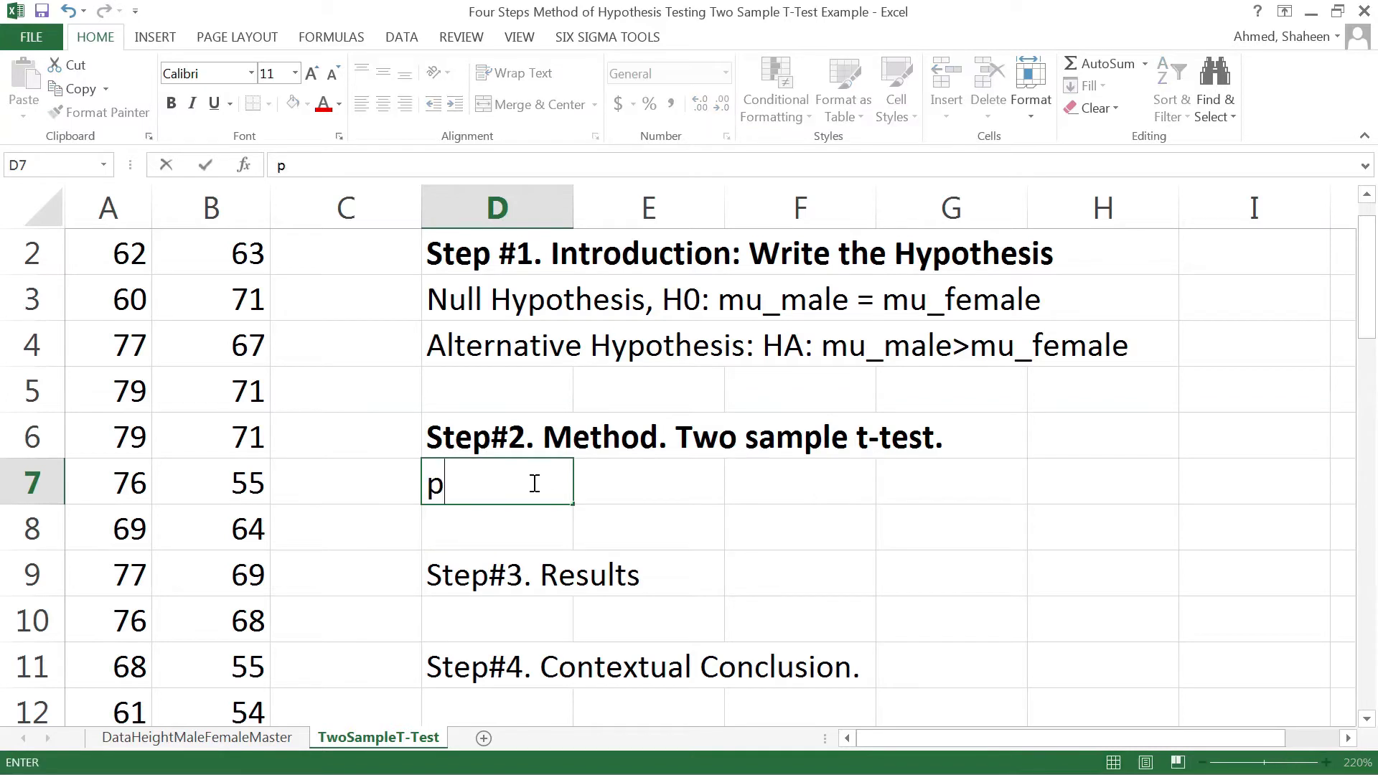
{"action": "type", "text": "-value"}
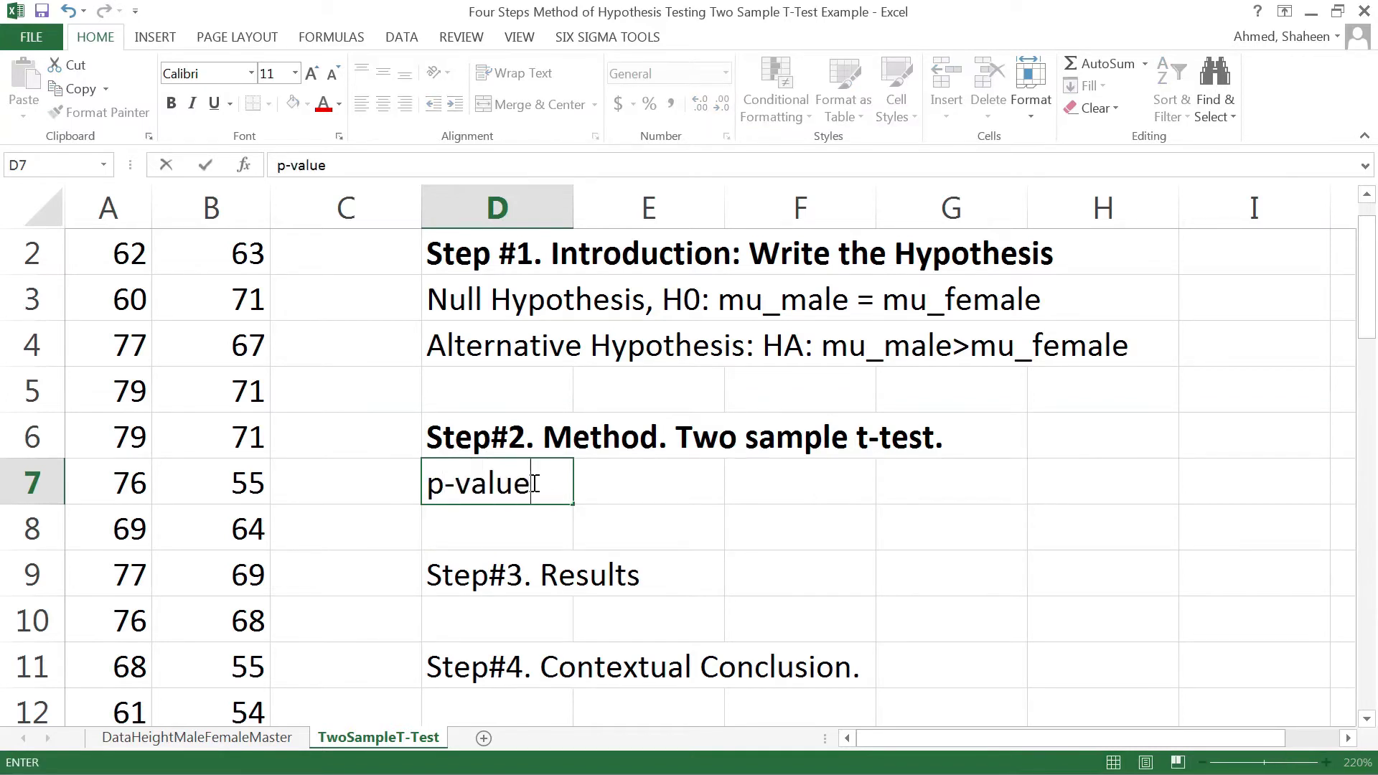
{"action": "key", "text": "Tab"}
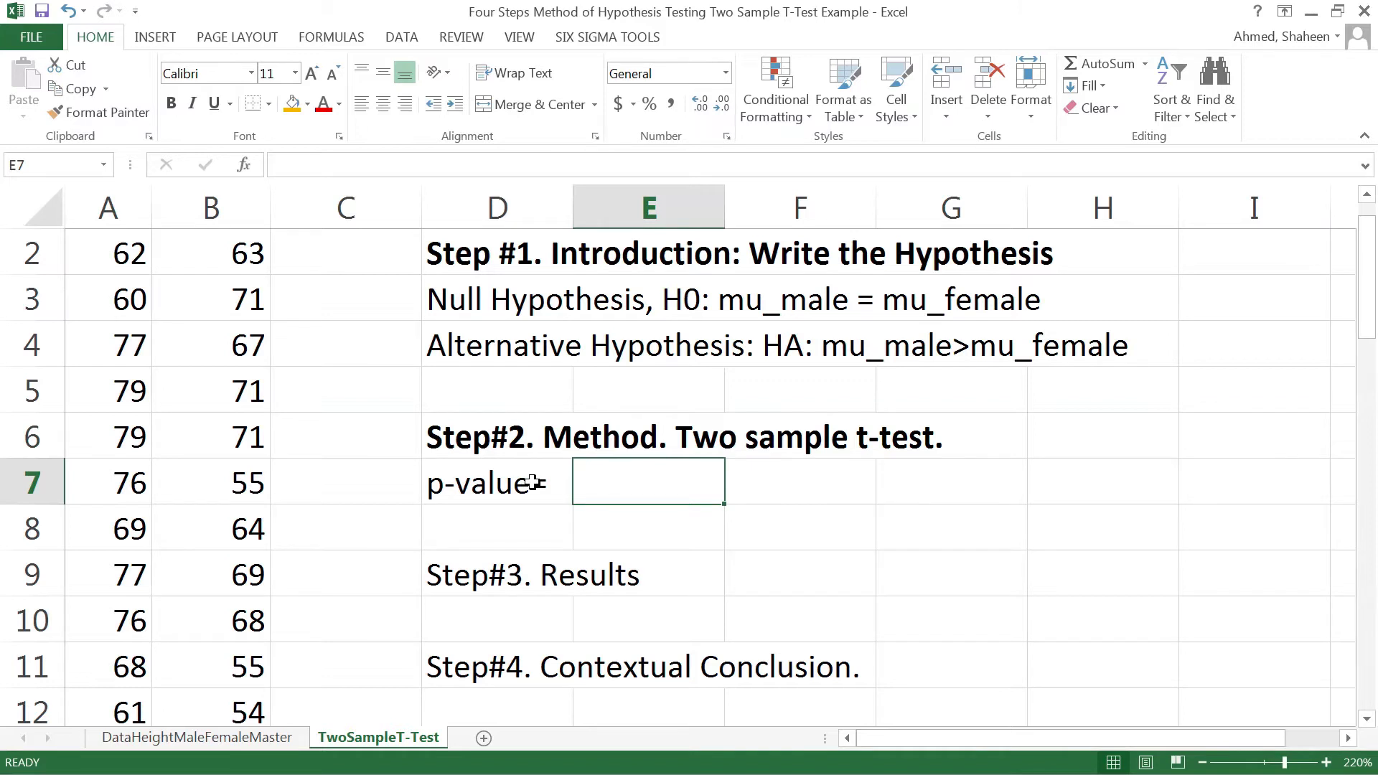
Start the formula =ttest(A:A,B:B, in E7 using the whole Male and Female columns.
{"action": "type", "text": "=tt"}
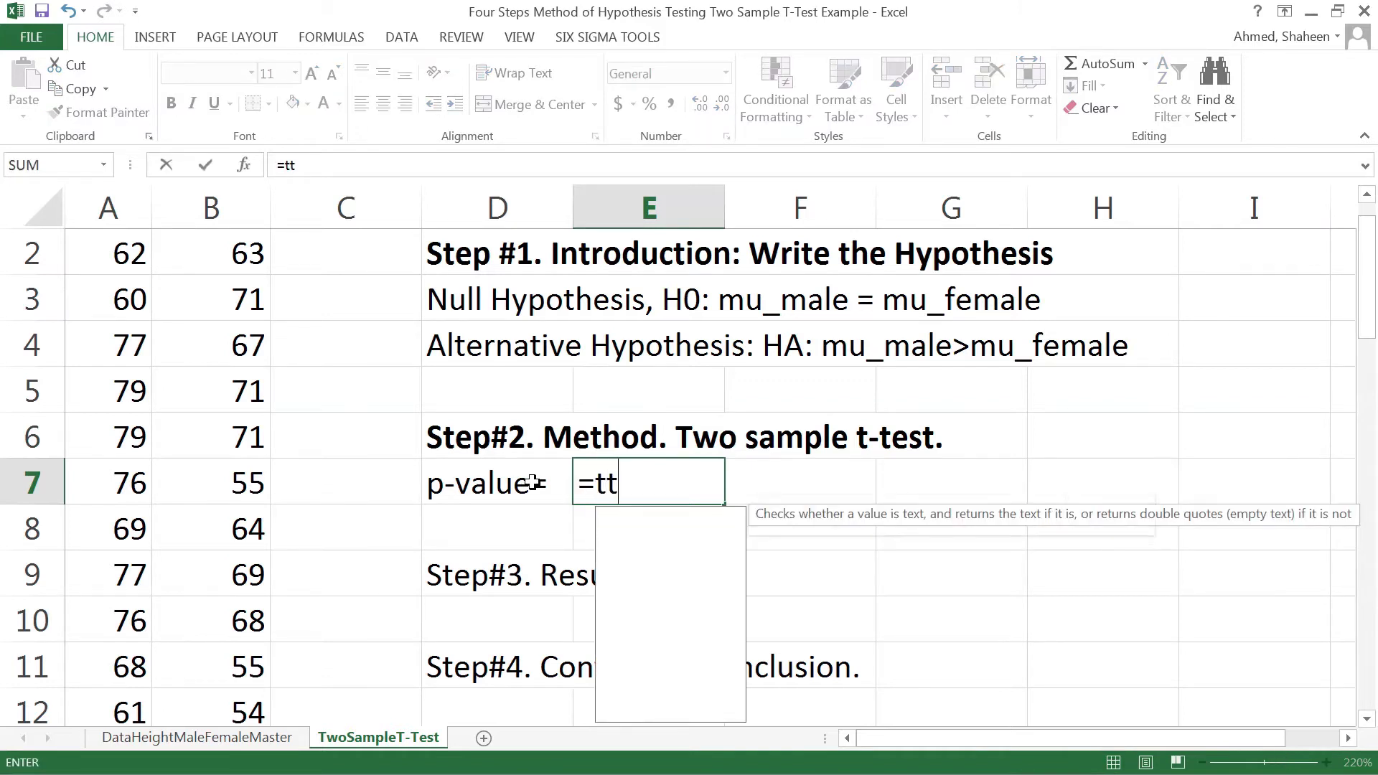
{"action": "type", "text": "est("}
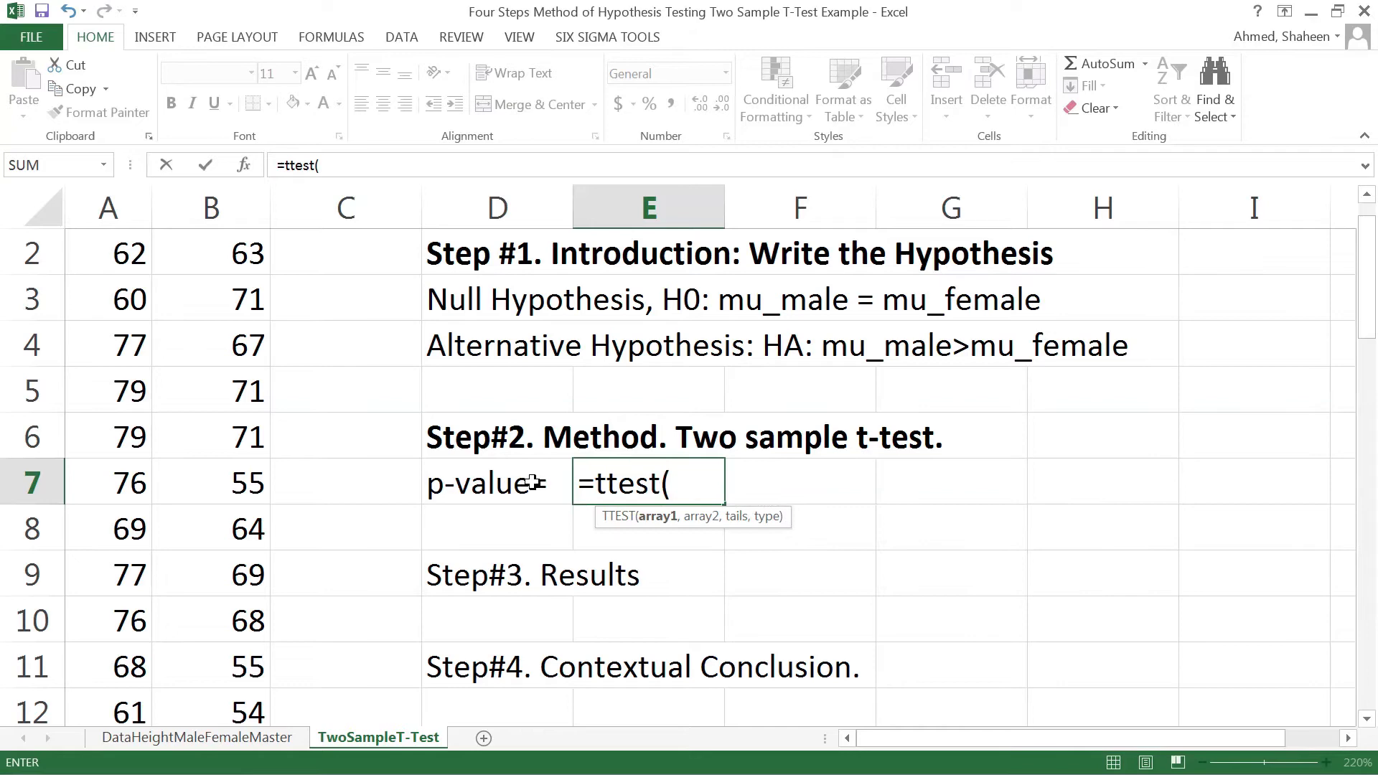
{"action": "scroll", "coordinate": [213, 366], "scroll_direction": "up", "scroll_amount": 1}
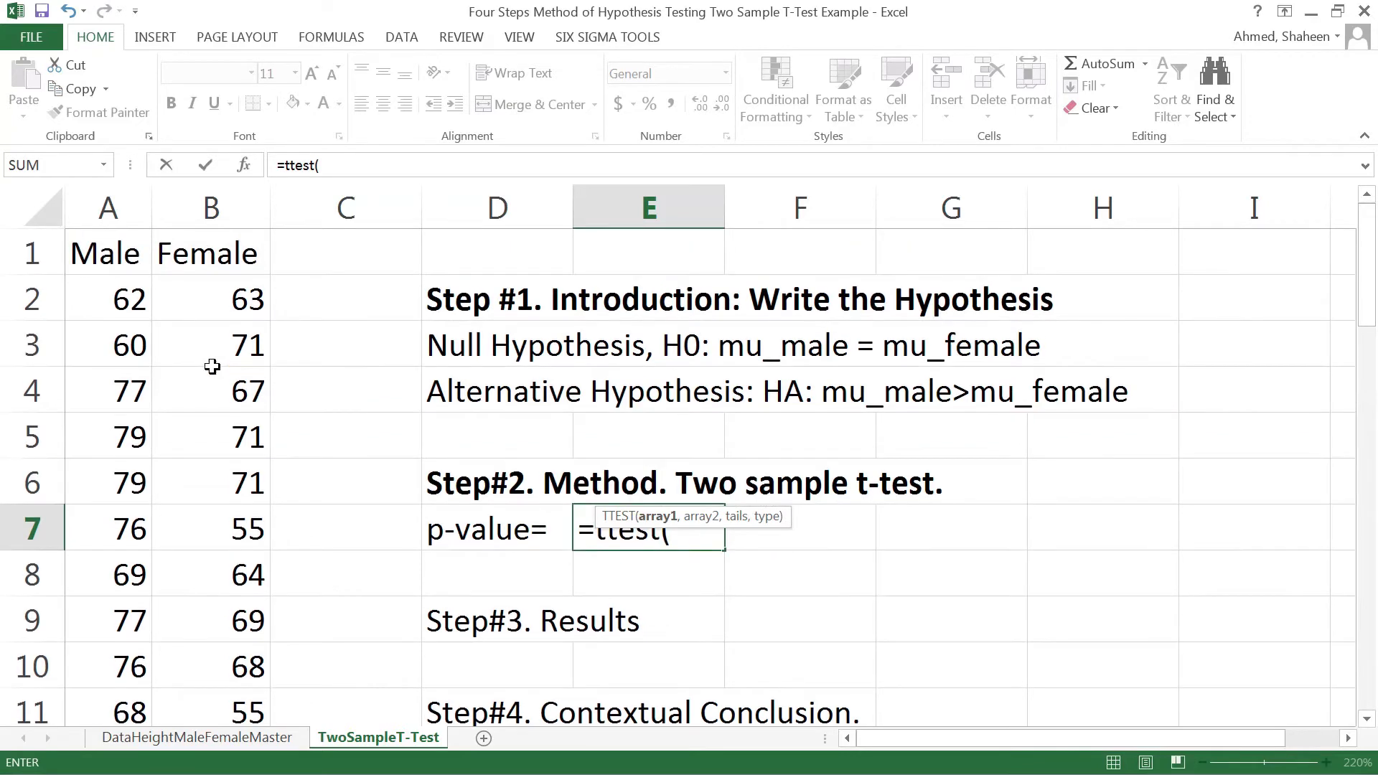
{"action": "left_click", "coordinate": [115, 209]}
{"action": "type", "text": ","}
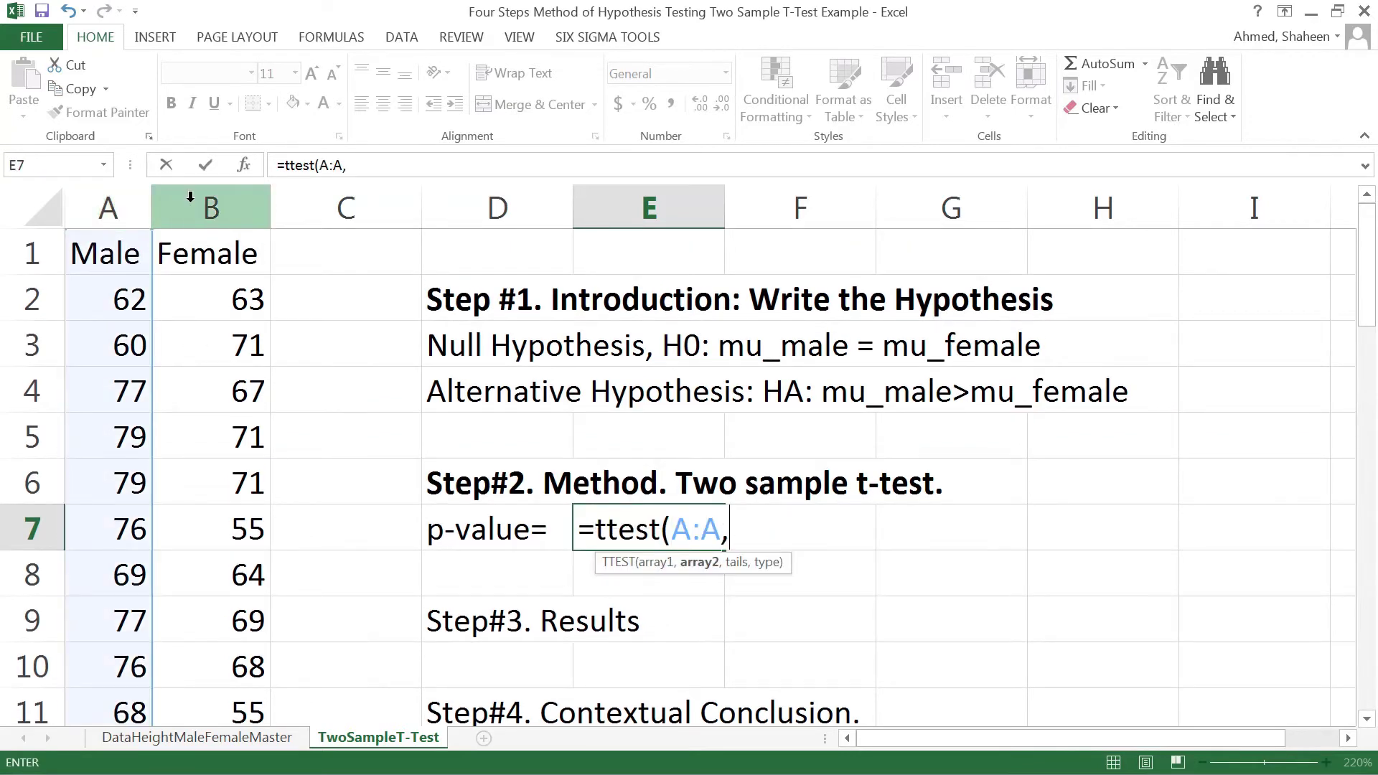
{"action": "left_click", "coordinate": [224, 191]}
{"action": "type", "text": ","}
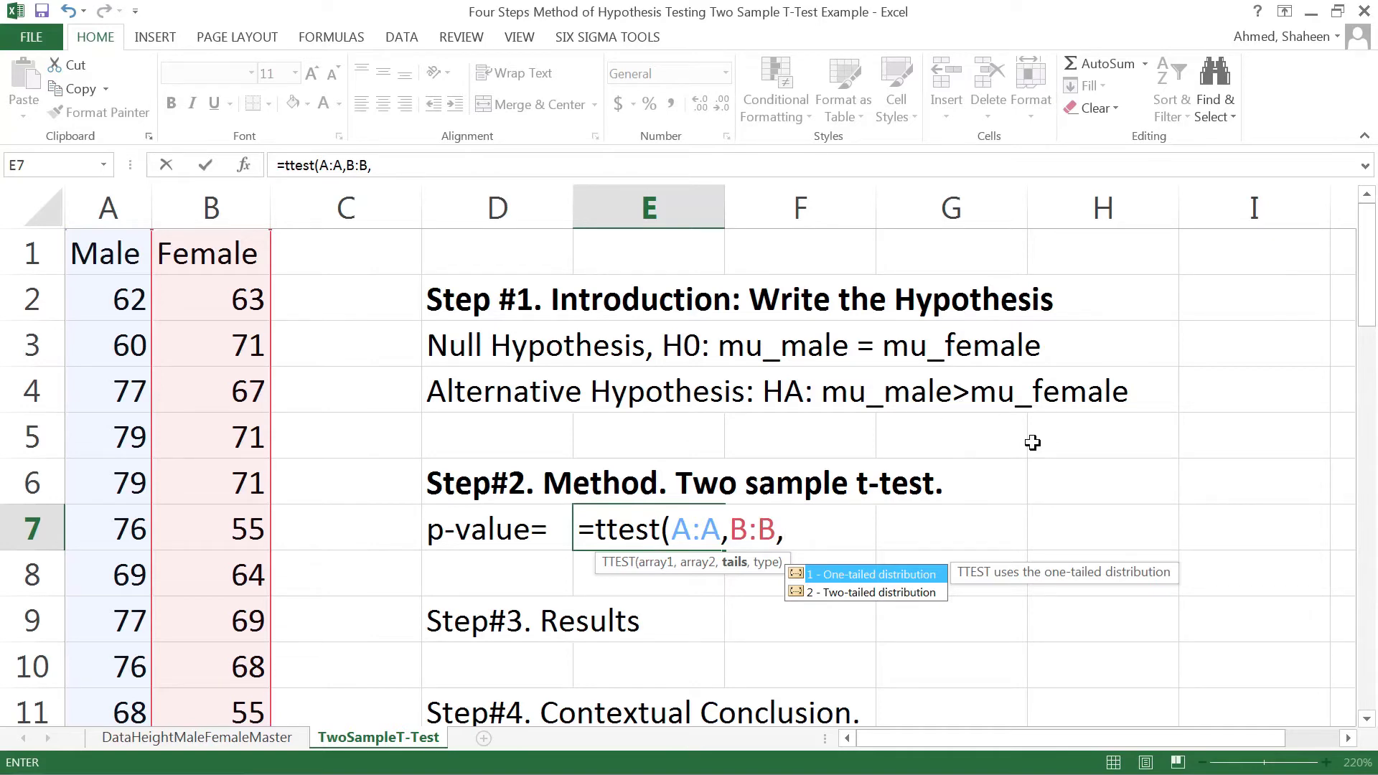
Complete E7 as =ttest(A:A,B:B,1,3), one-tailed unequal variance, returning 3.76022E-05.
{"action": "type", "text": "1,"}
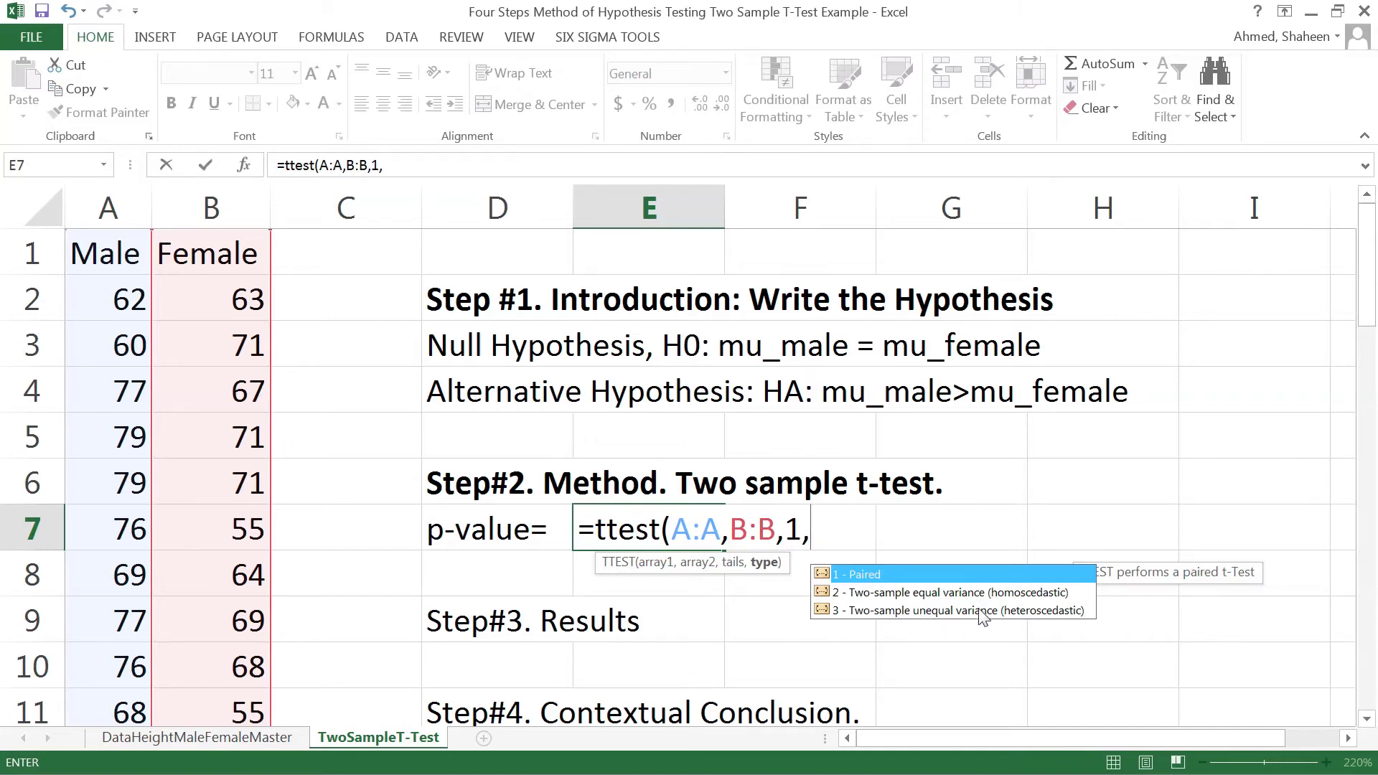
{"action": "left_click", "coordinate": [917, 611]}
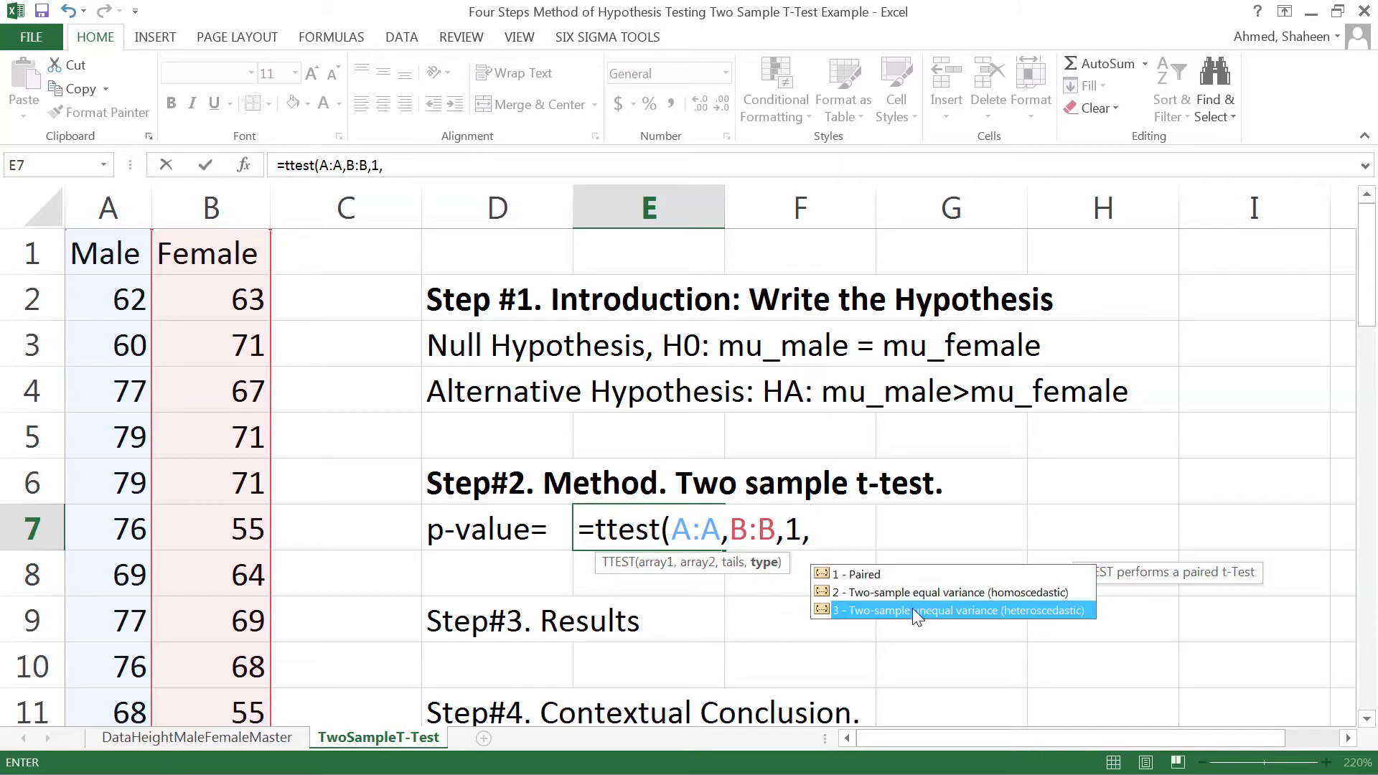
{"action": "double_click", "coordinate": [915, 611]}
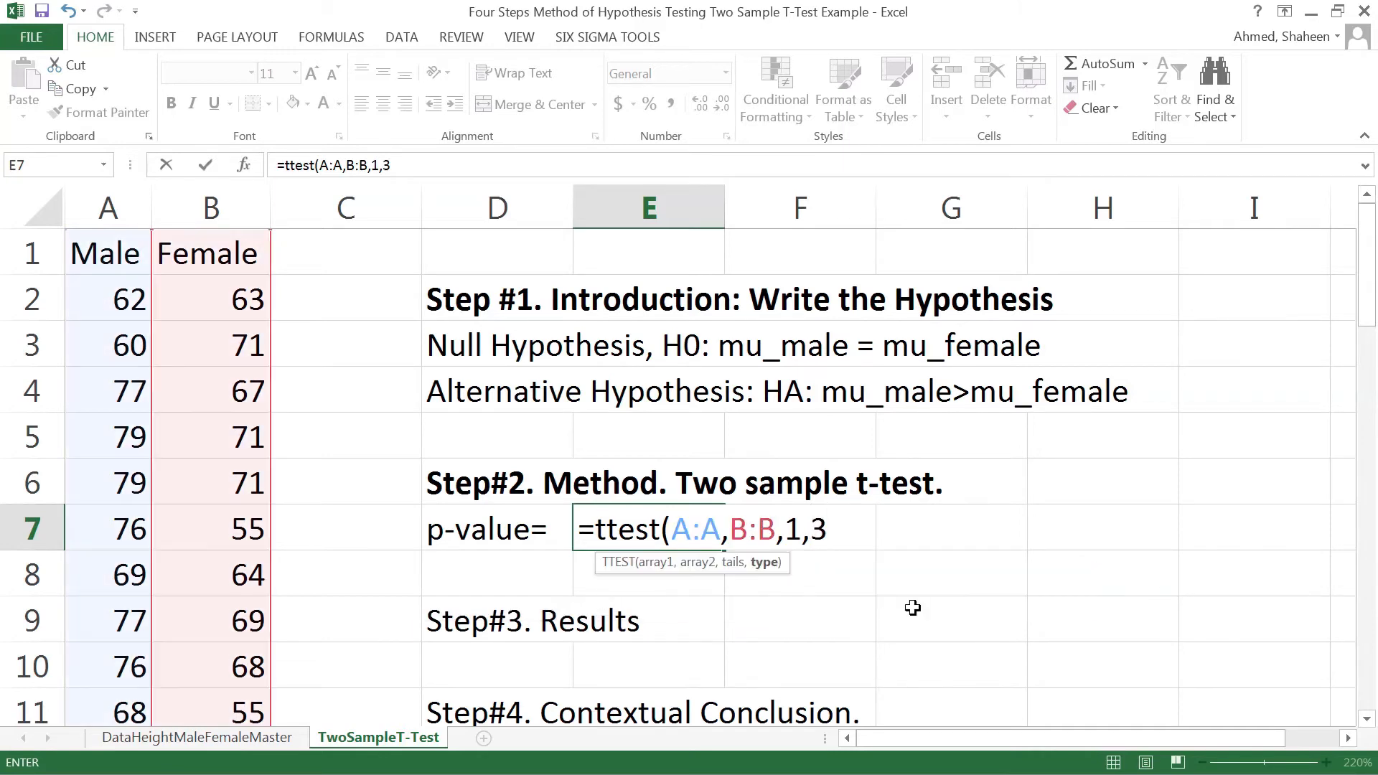
{"action": "type", "text": ")"}
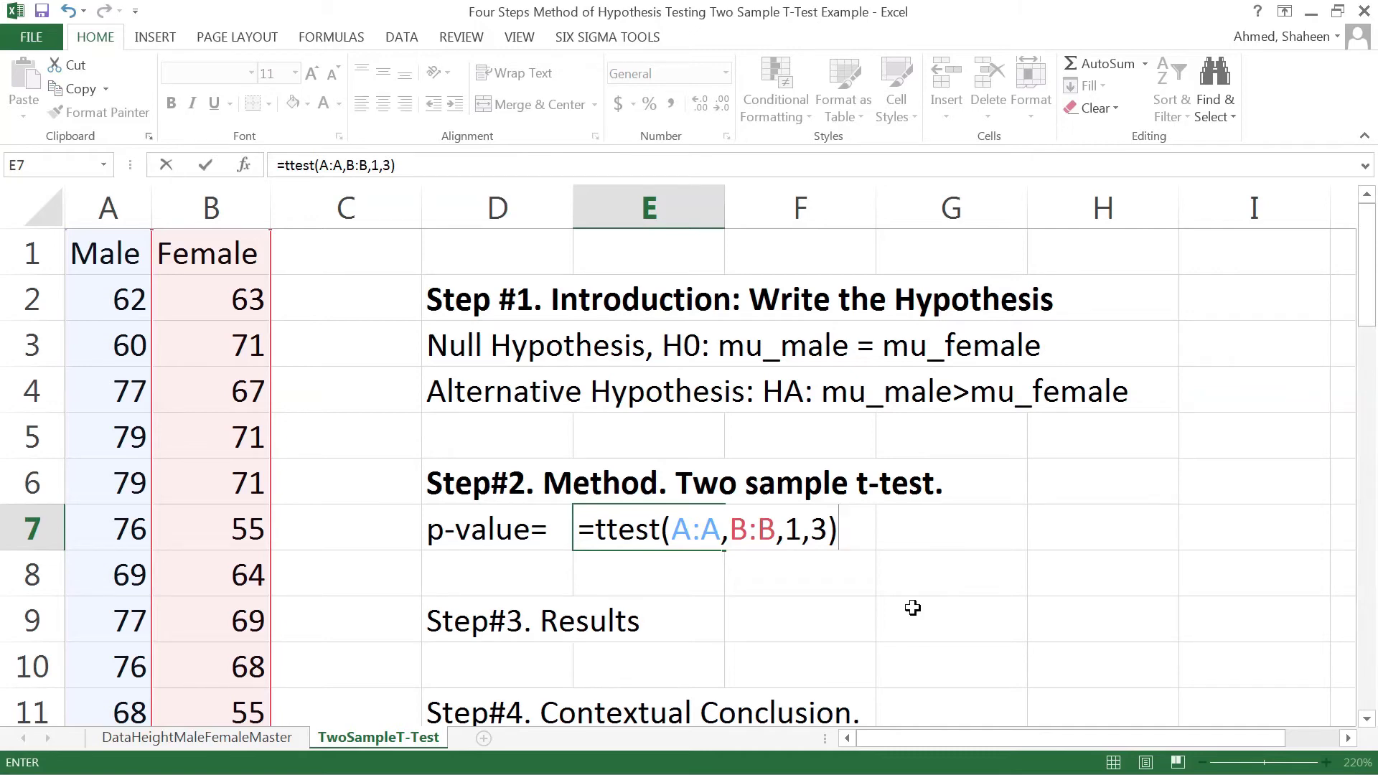
{"action": "key", "text": "Return"}
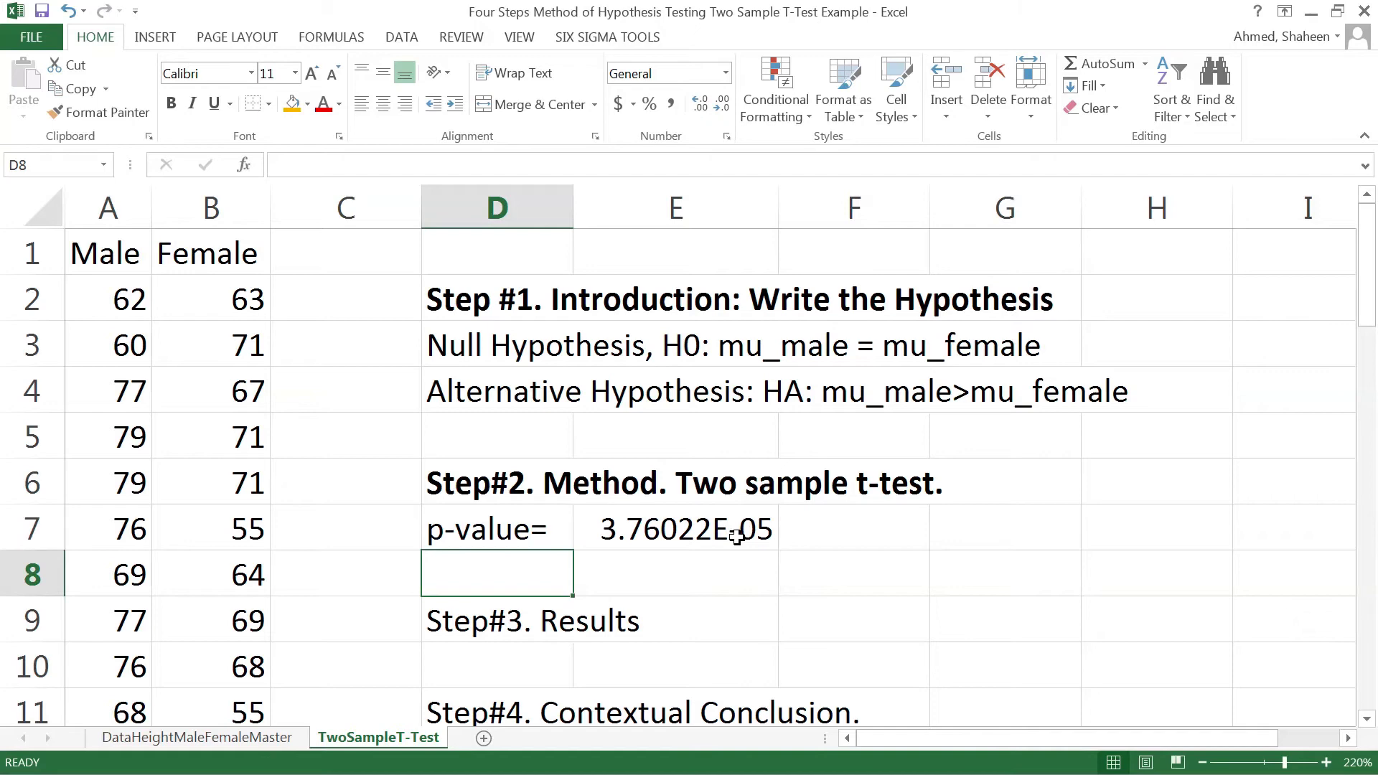
Format E7 as Number with 5 decimal places so it displays 0.00004.
{"action": "right_click", "coordinate": [707, 529]}
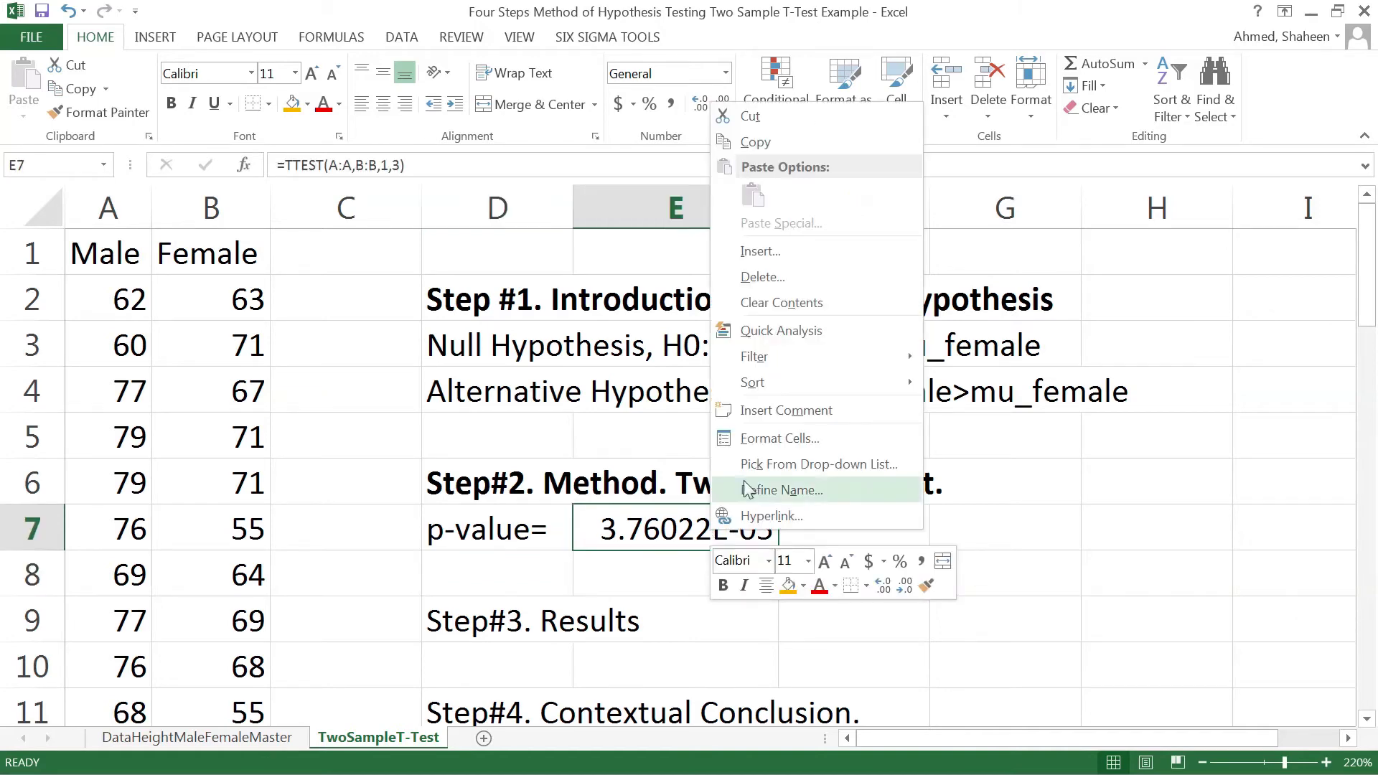
{"action": "left_click", "coordinate": [786, 438]}
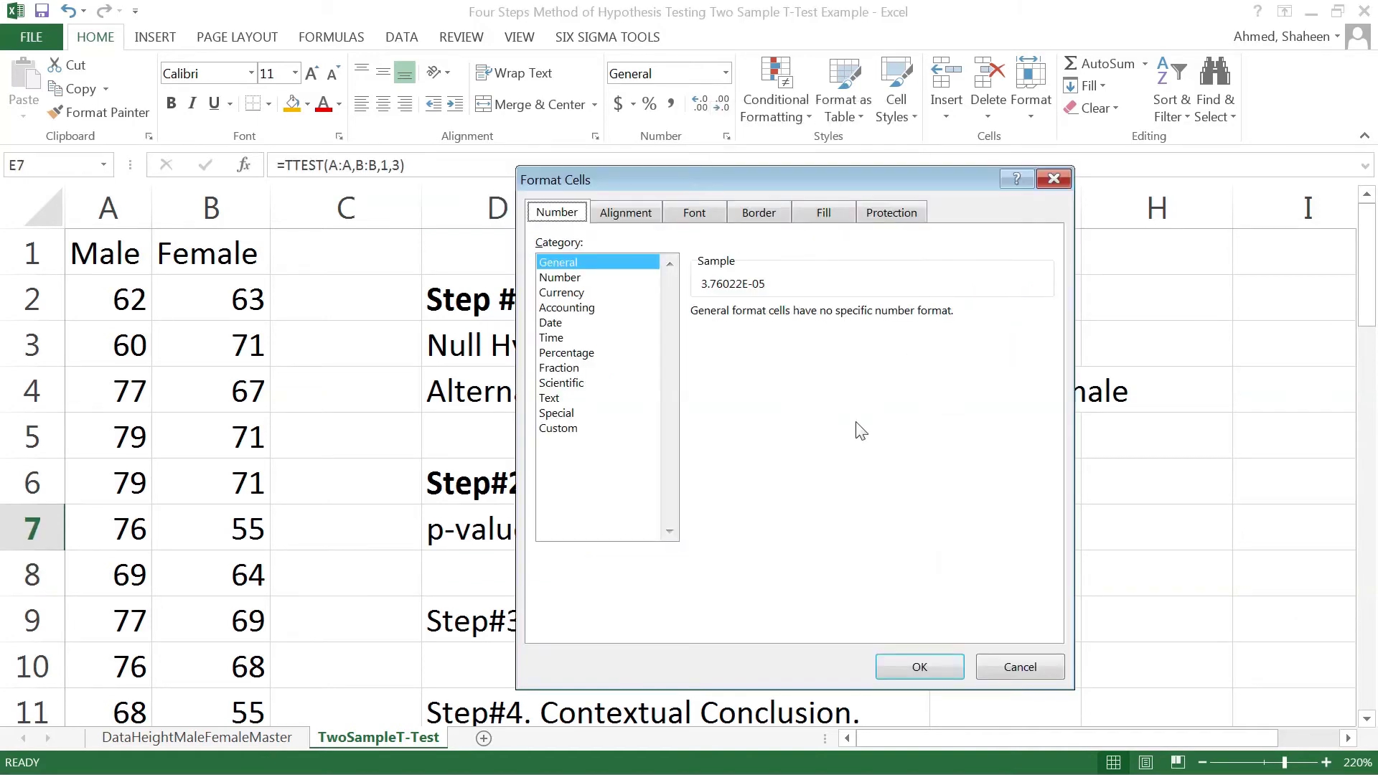
{"action": "left_click", "coordinate": [569, 278]}
{"action": "left_click", "coordinate": [836, 308]}
{"action": "left_click", "coordinate": [836, 308]}
{"action": "left_click", "coordinate": [836, 308]}
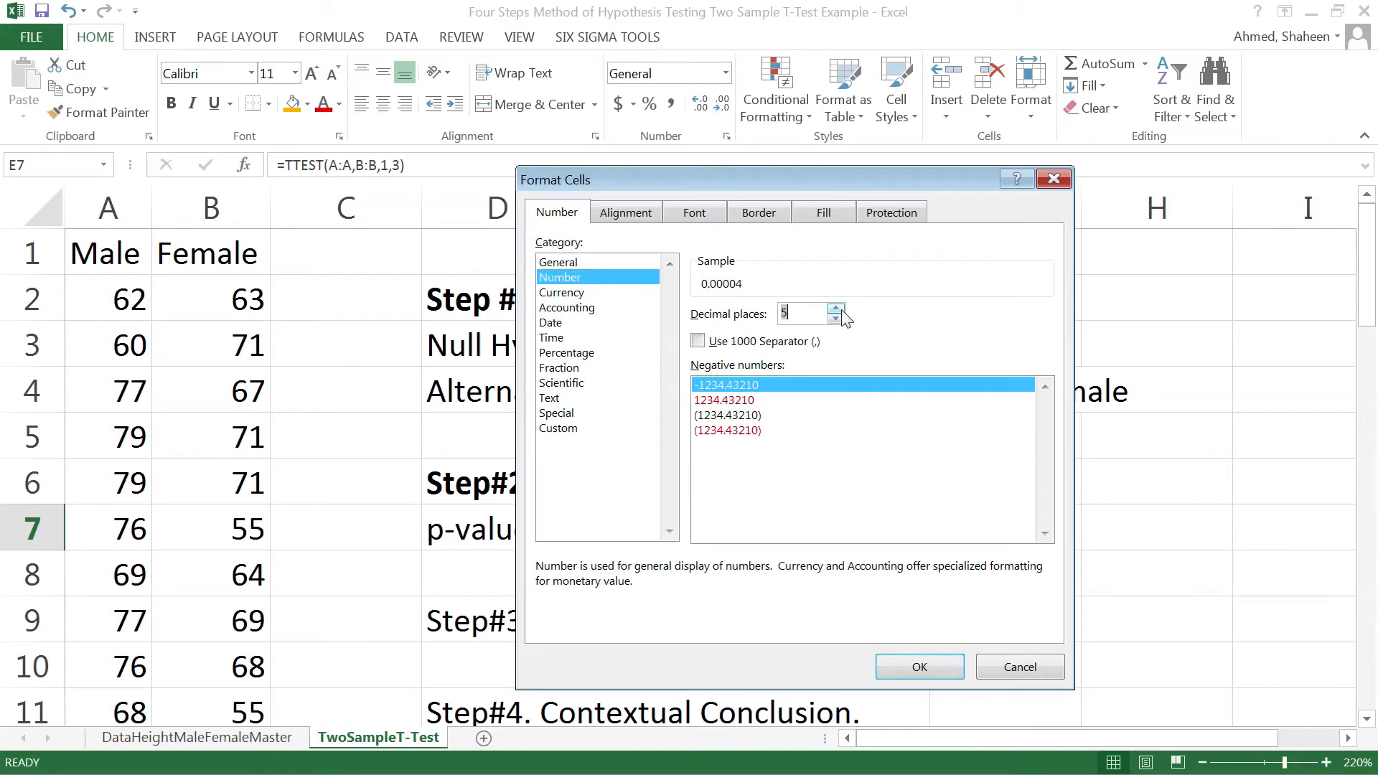
{"action": "left_click", "coordinate": [921, 667]}
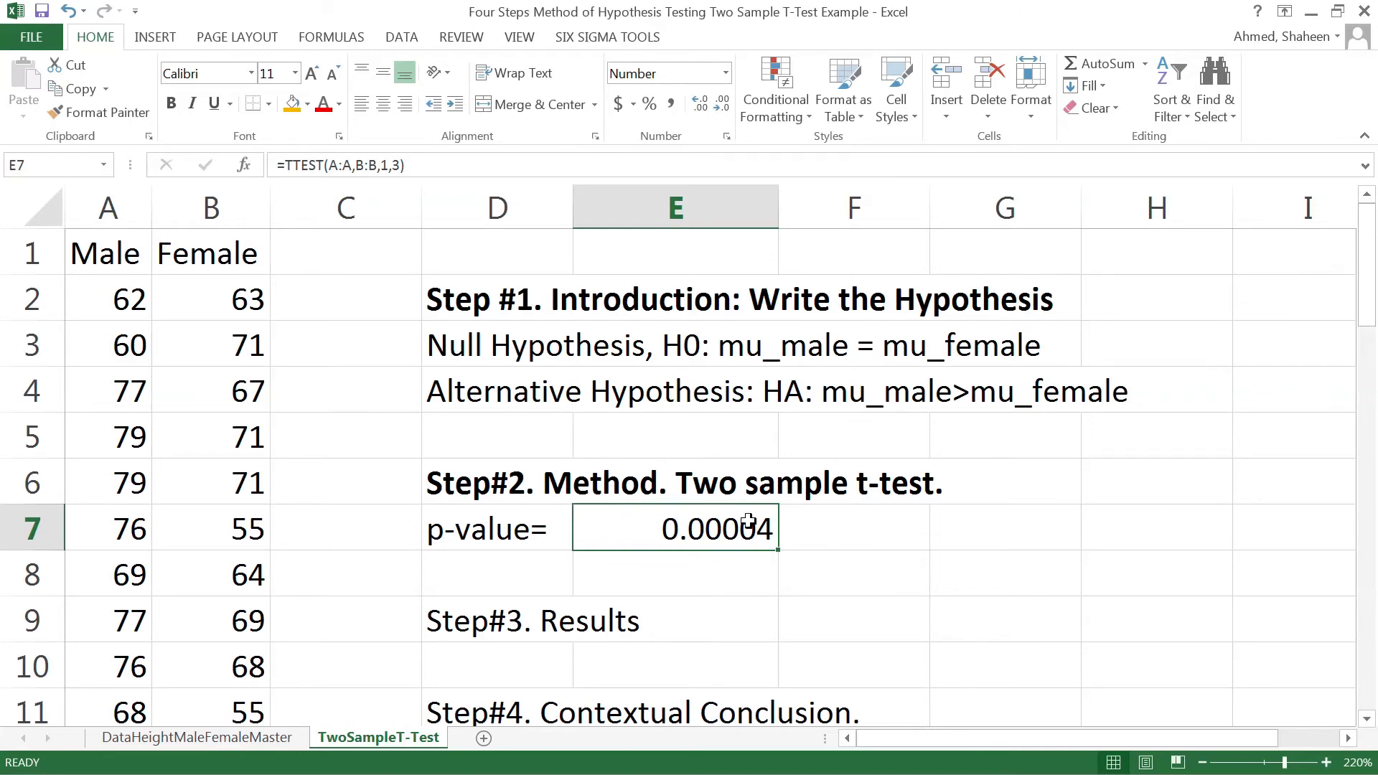
Type 'p-value is the probability for the null hypothesis to happen.' into D8, fixing typos.
{"action": "left_click", "coordinate": [874, 530]}
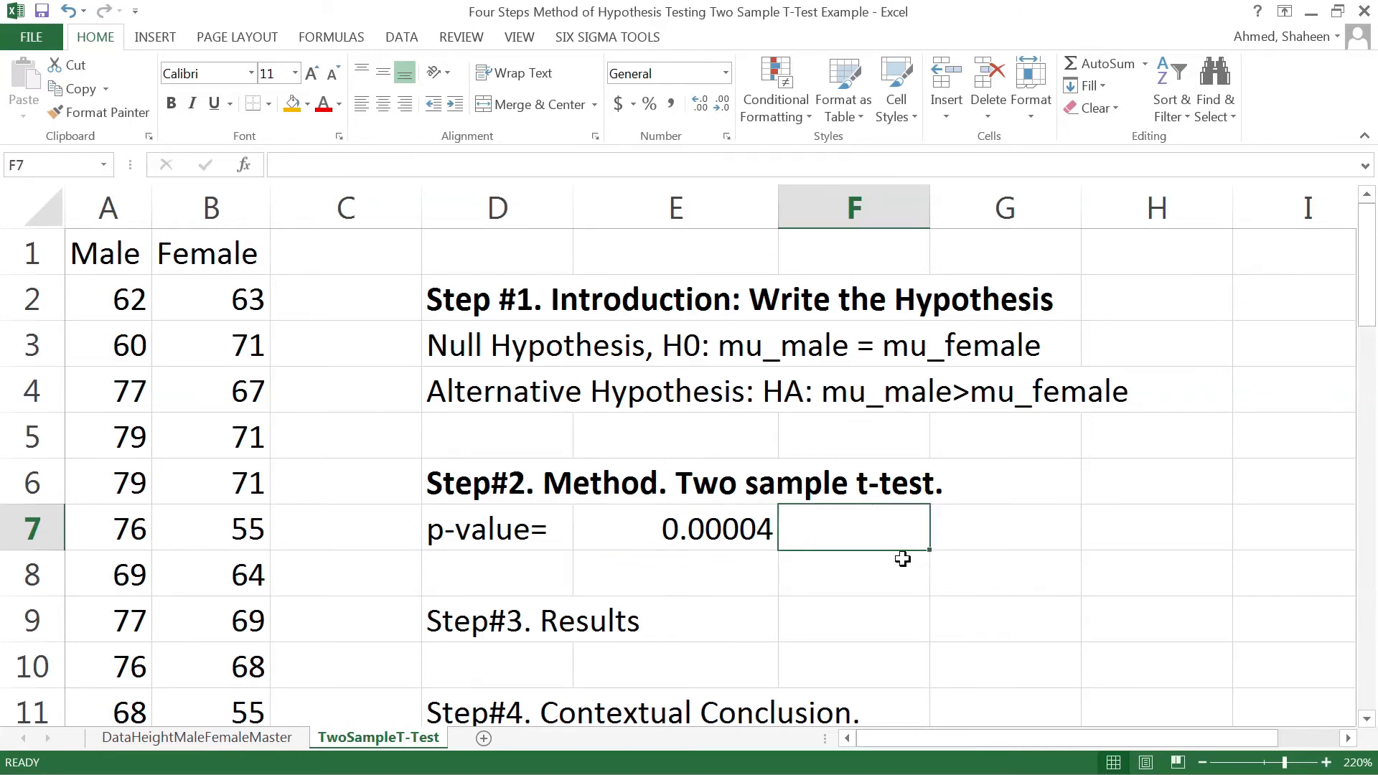
{"action": "key", "text": "Down"}
{"action": "key", "text": "Left"}
{"action": "key", "text": "Left"}
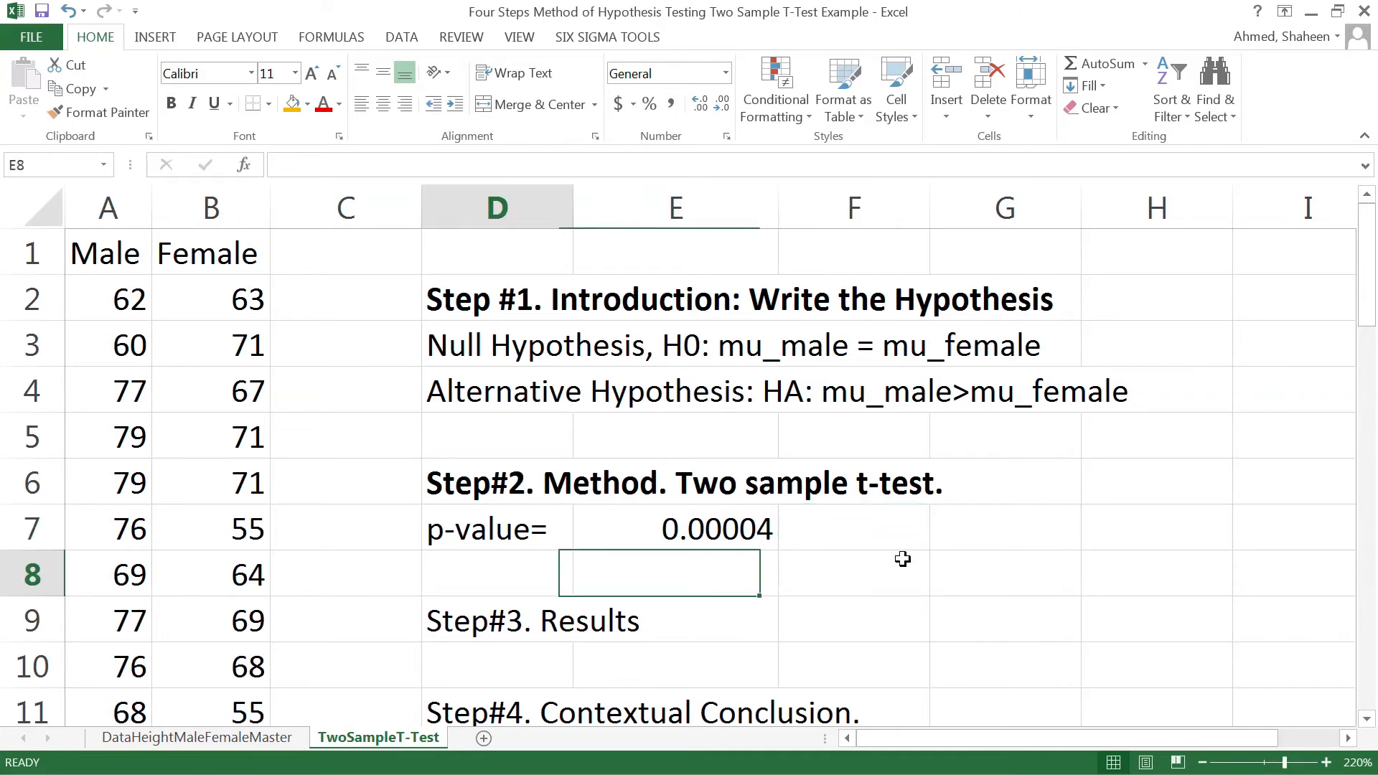
{"action": "type", "text": "p"}
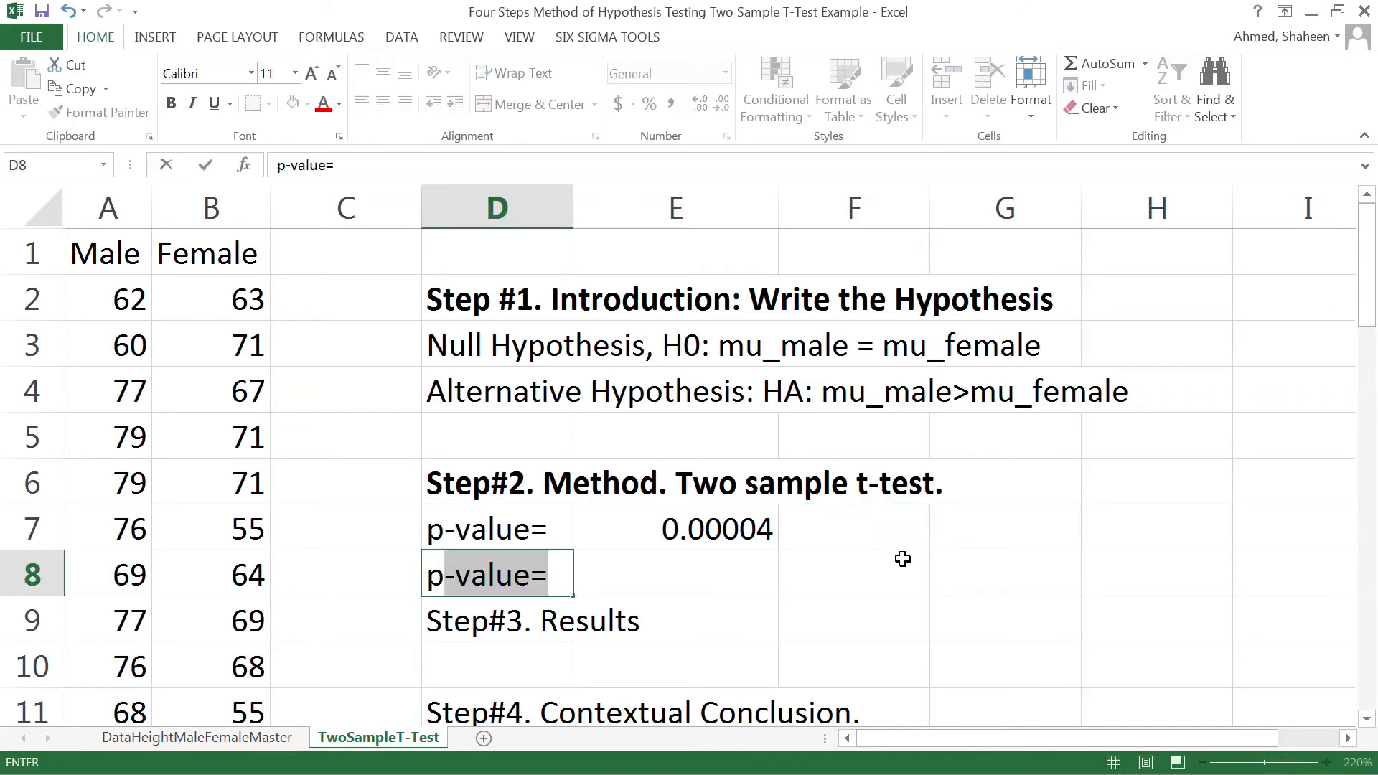
{"action": "type", "text": "-value"}
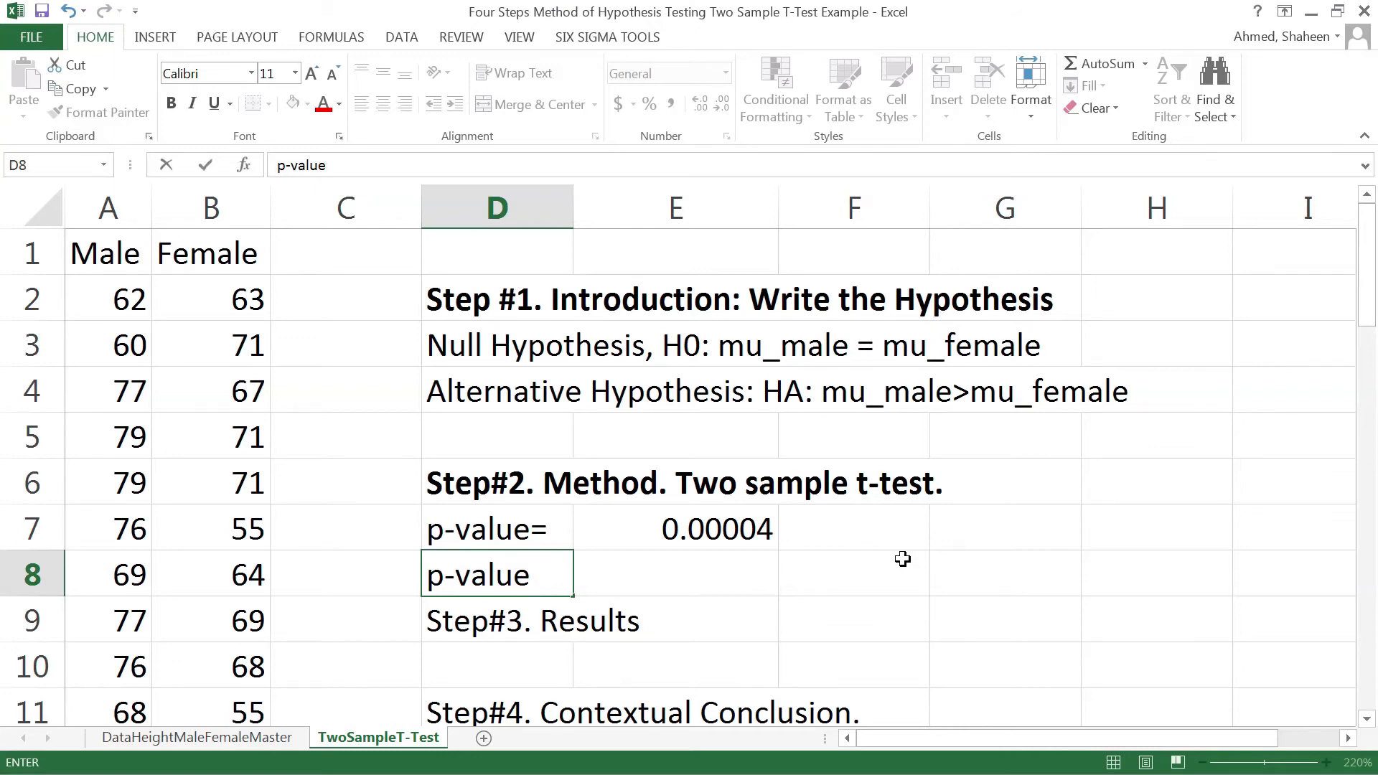
{"action": "type", "text": " is th e p"}
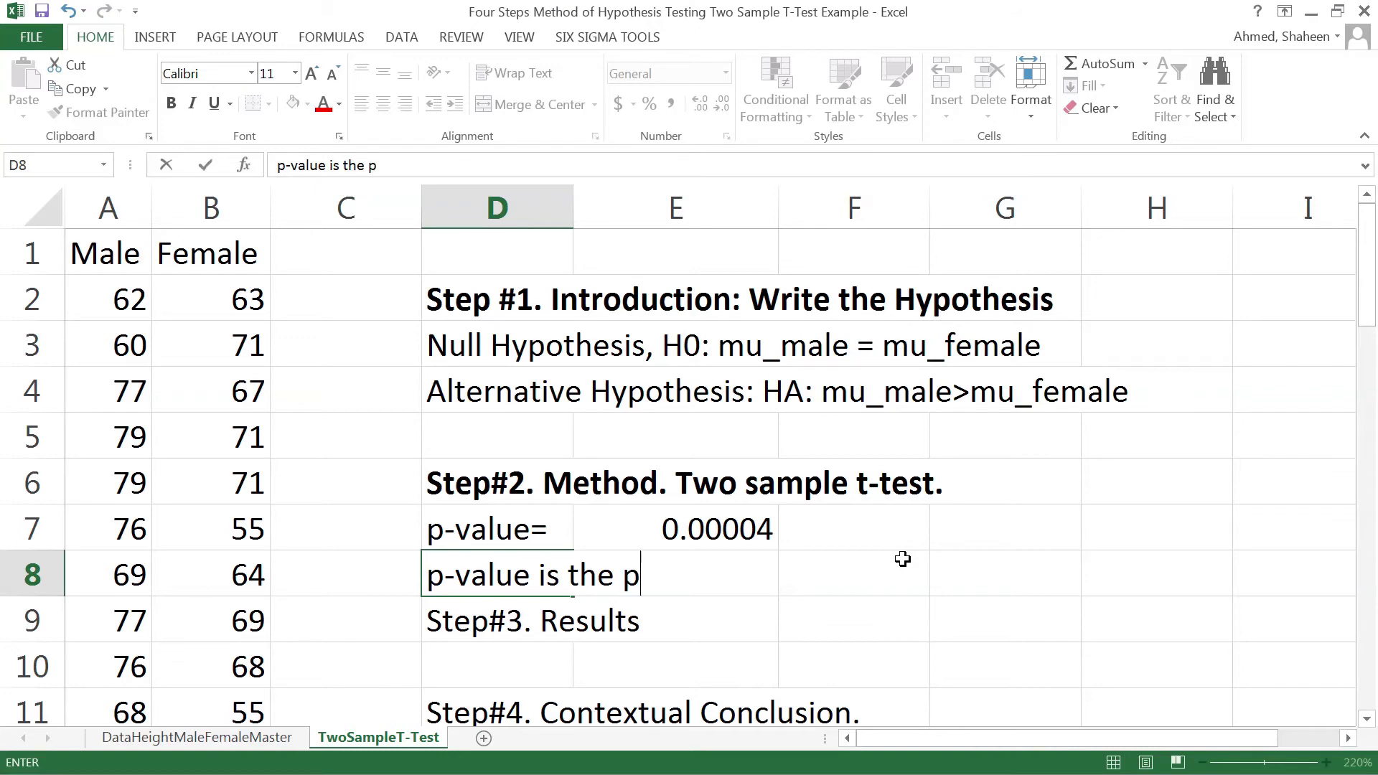
{"action": "type", "text": "robability "}
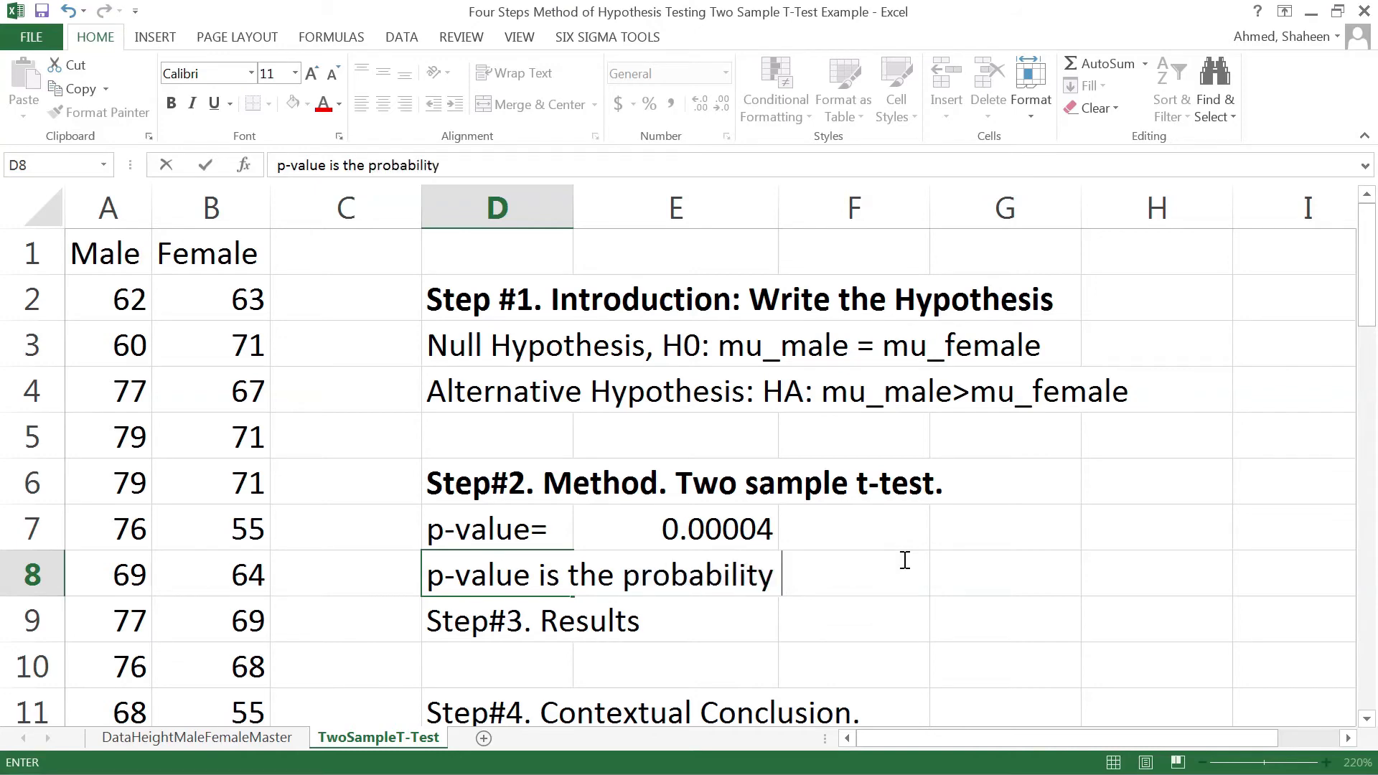
{"action": "type", "text": "for the null hy"}
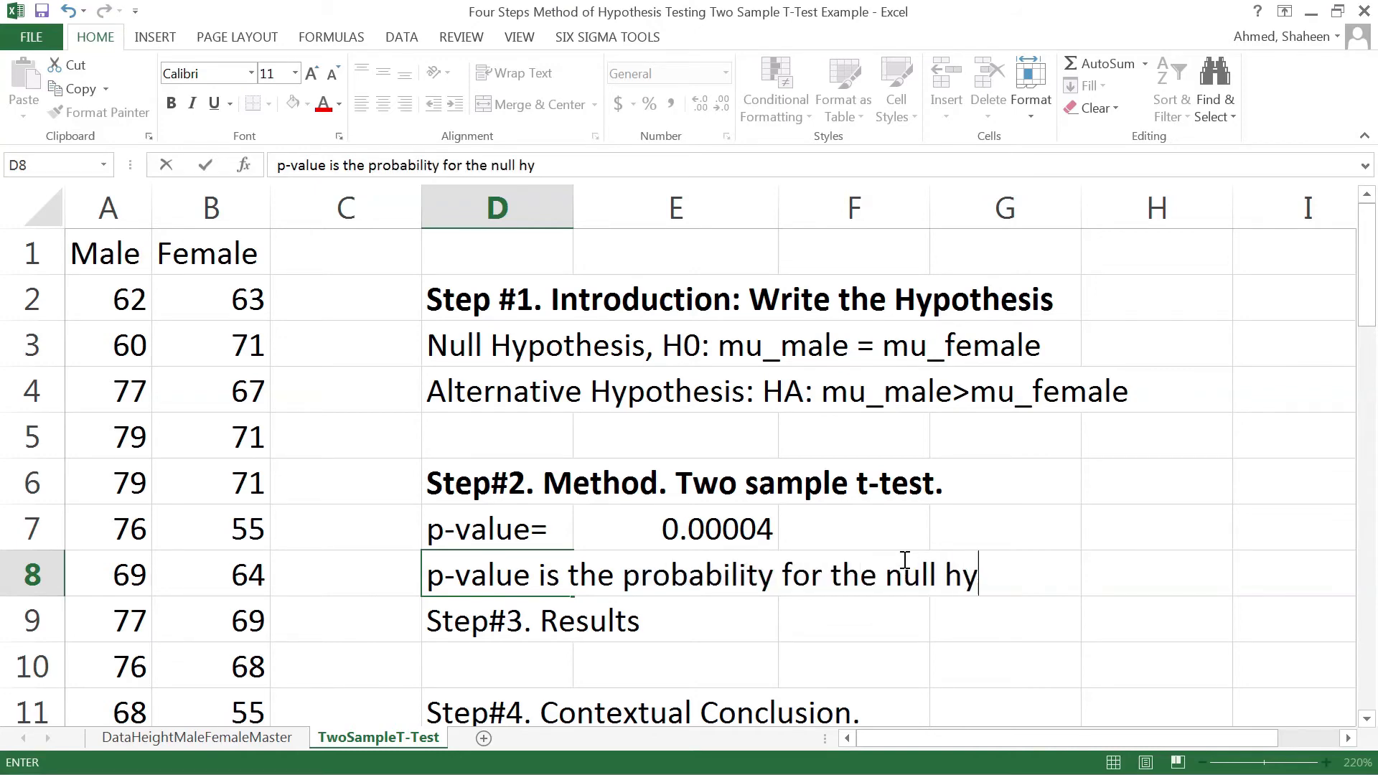
{"action": "type", "text": "potehsis"}
{"action": "key", "text": "BackSpace"}
{"action": "key", "text": "BackSpace"}
{"action": "key", "text": "BackSpace"}
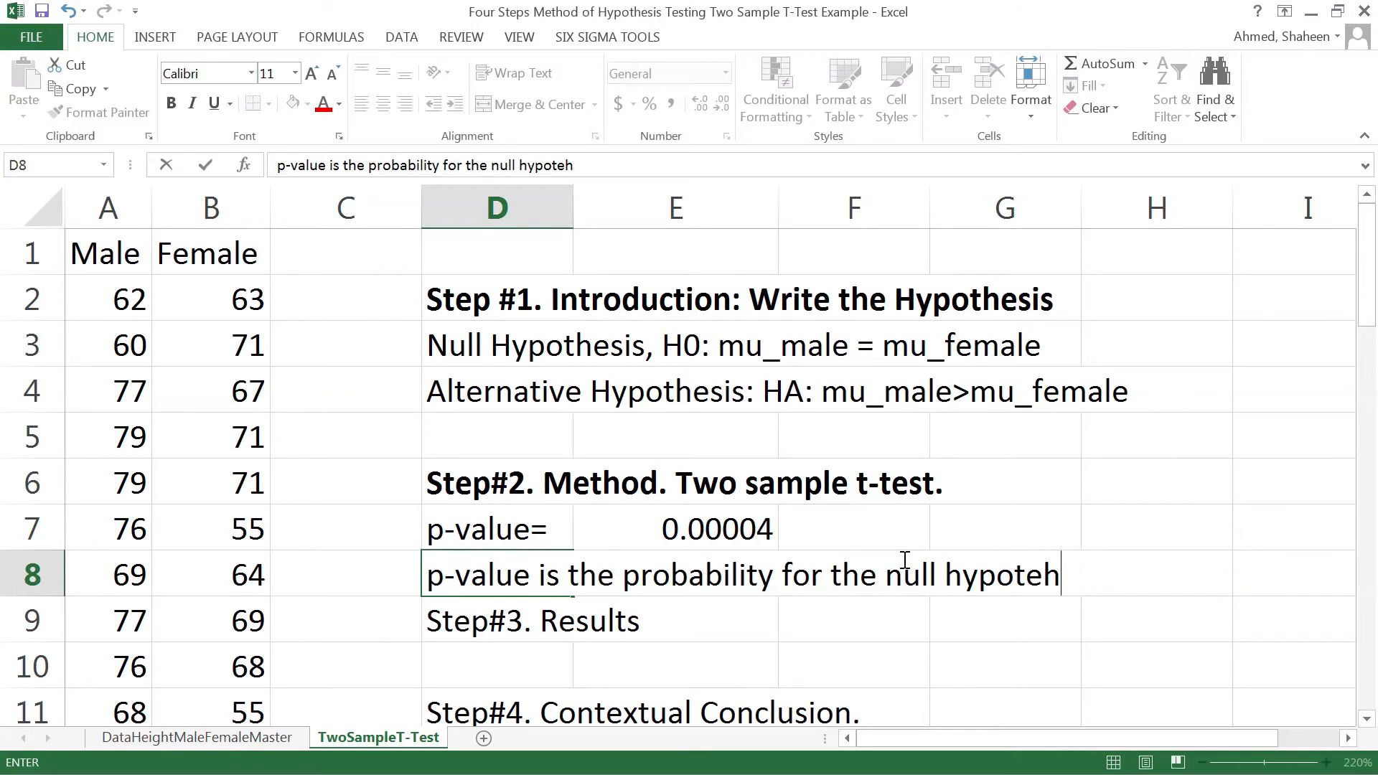
{"action": "key", "text": "BackSpace"}
{"action": "key", "text": "BackSpace"}
{"action": "type", "text": "hesis to hap"}
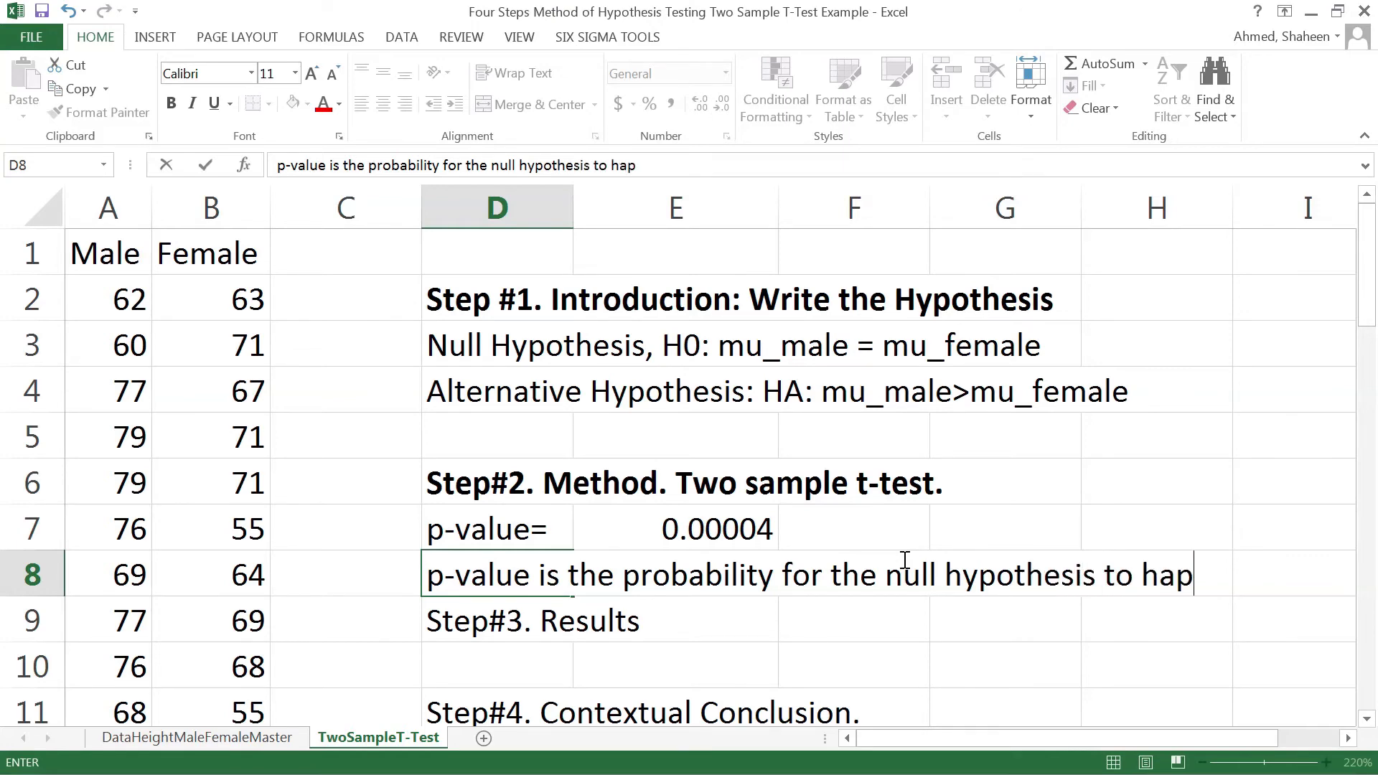
{"action": "type", "text": "pen."}
Commit the D8 note and bold the Step#3. Results heading.
{"action": "key", "text": "Return"}
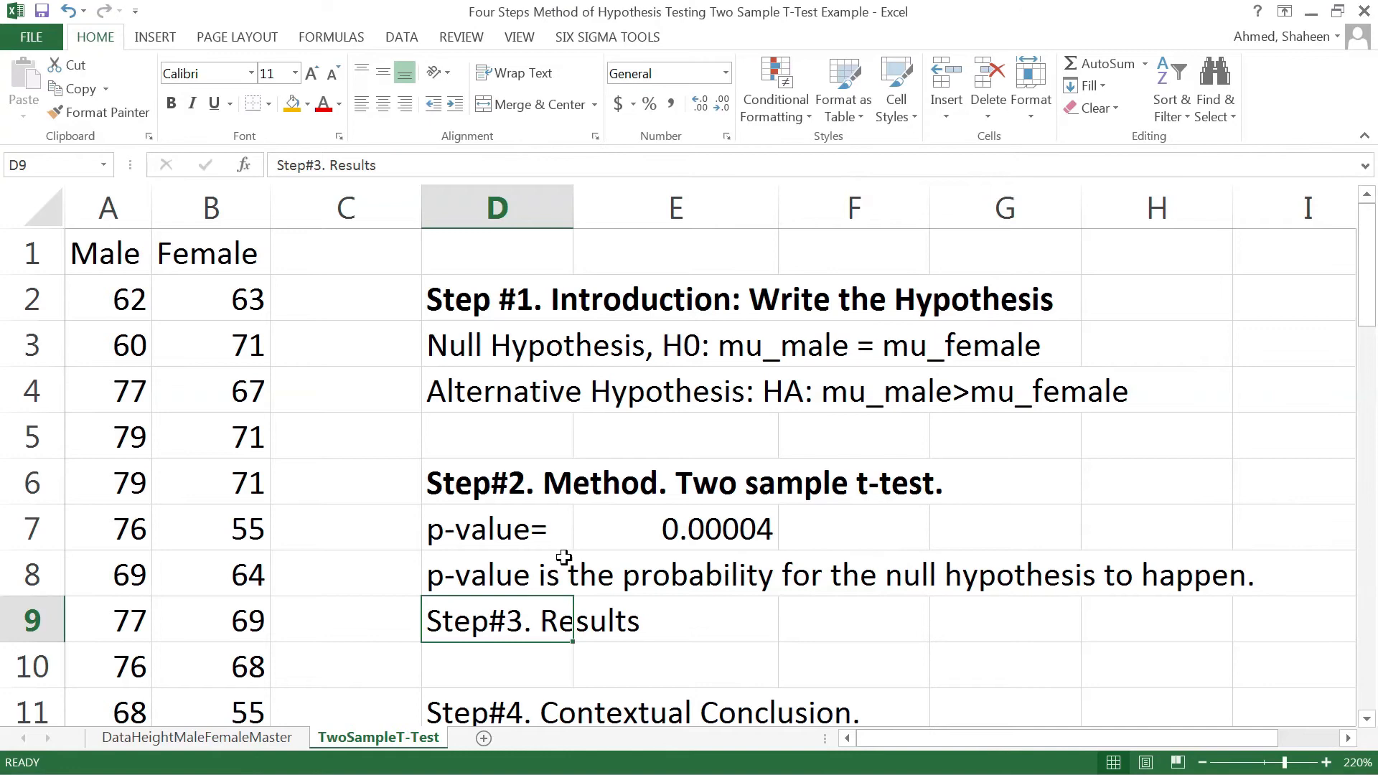
{"action": "scroll", "coordinate": [495, 616], "scroll_direction": "down", "scroll_amount": 1}
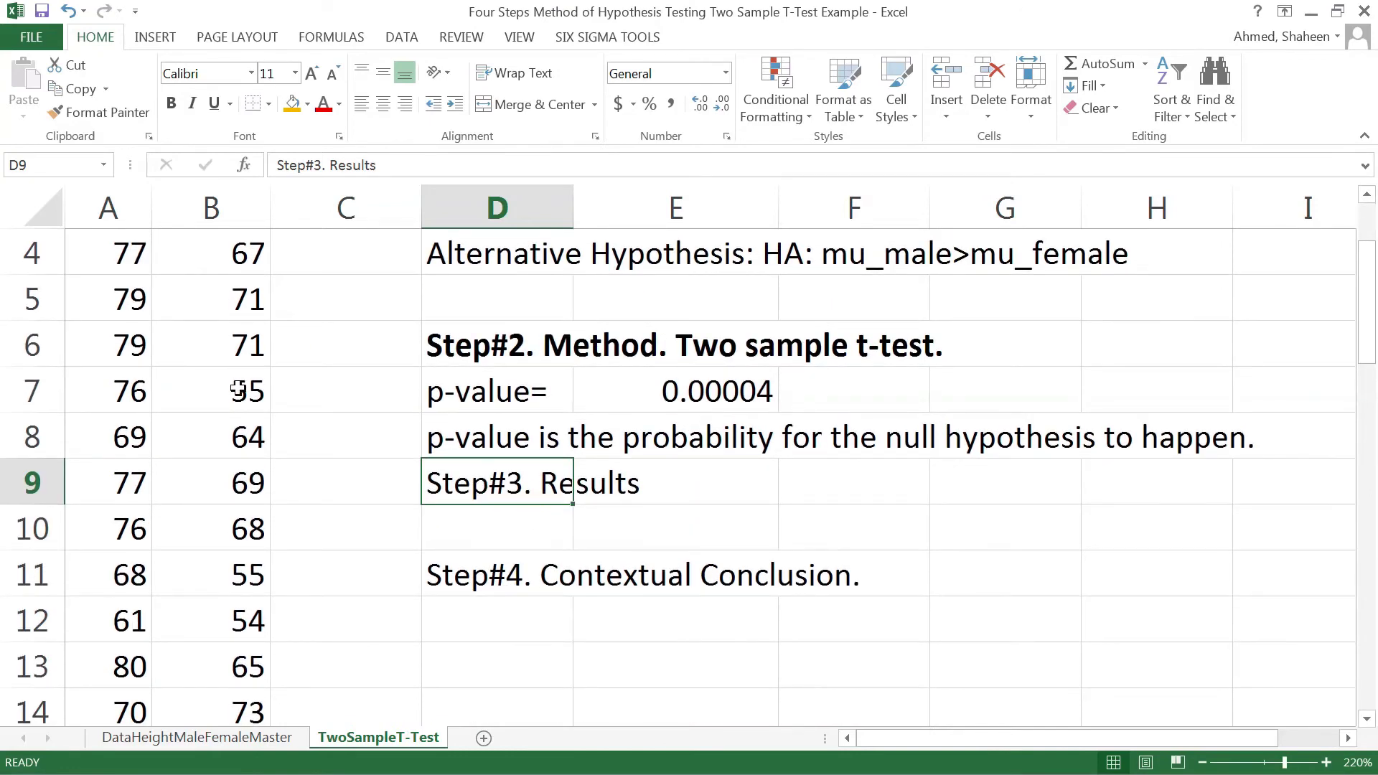
{"action": "left_click", "coordinate": [171, 104]}
Move the Step#4 heading down to D13 and Step#3. Results down to D10.
{"action": "left_click", "coordinate": [500, 561]}
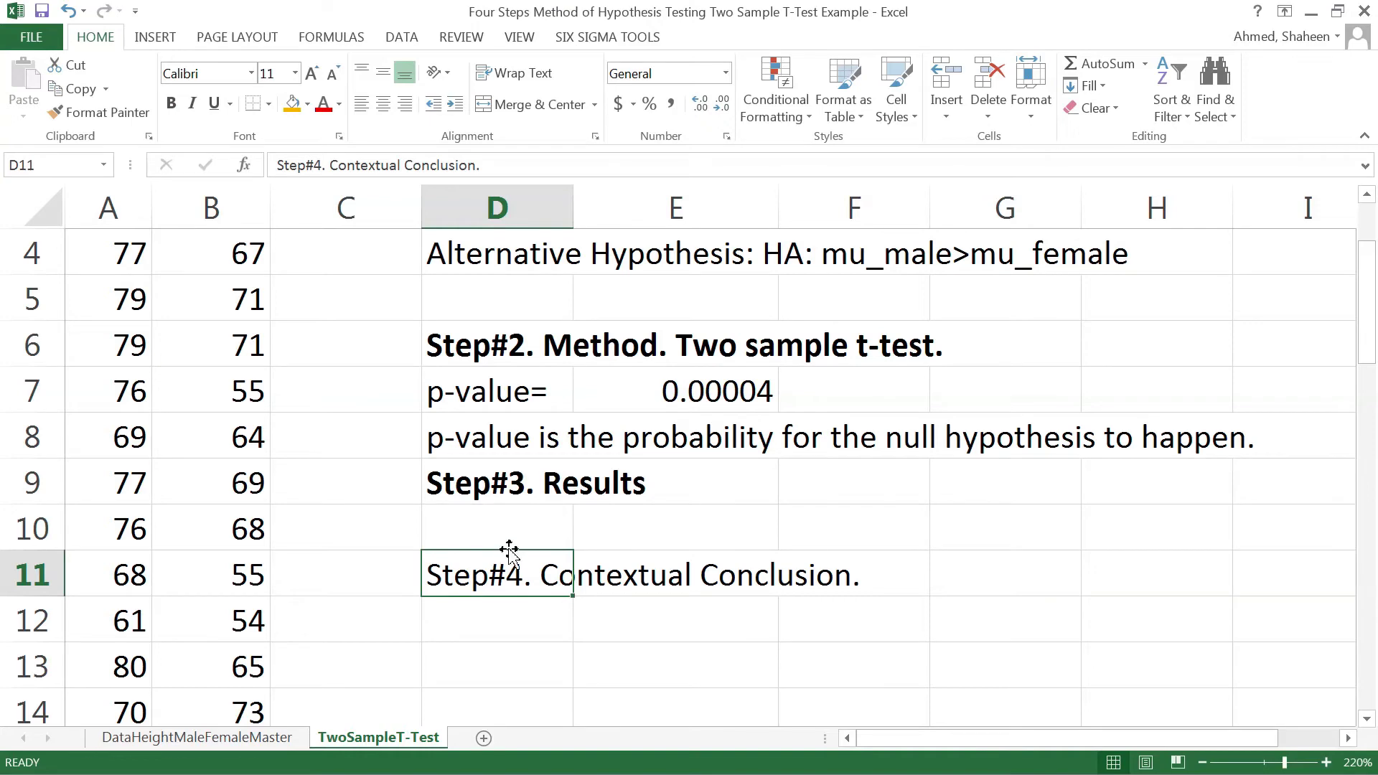
{"action": "left_click_drag", "start_coordinate": [509, 554], "coordinate": [508, 655]}
{"action": "left_click", "coordinate": [497, 491]}
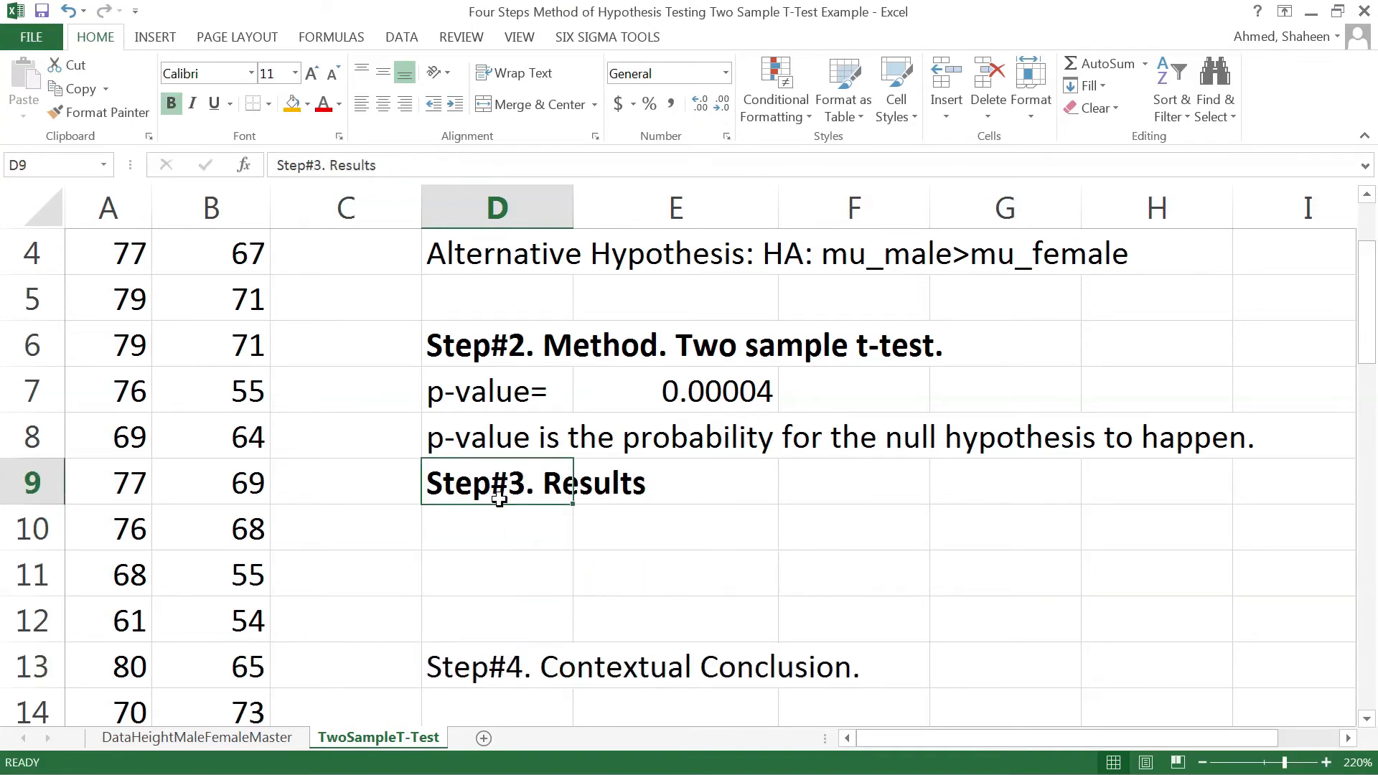
{"action": "left_click_drag", "start_coordinate": [495, 507], "coordinate": [500, 543]}
{"action": "left_click", "coordinate": [483, 570]}
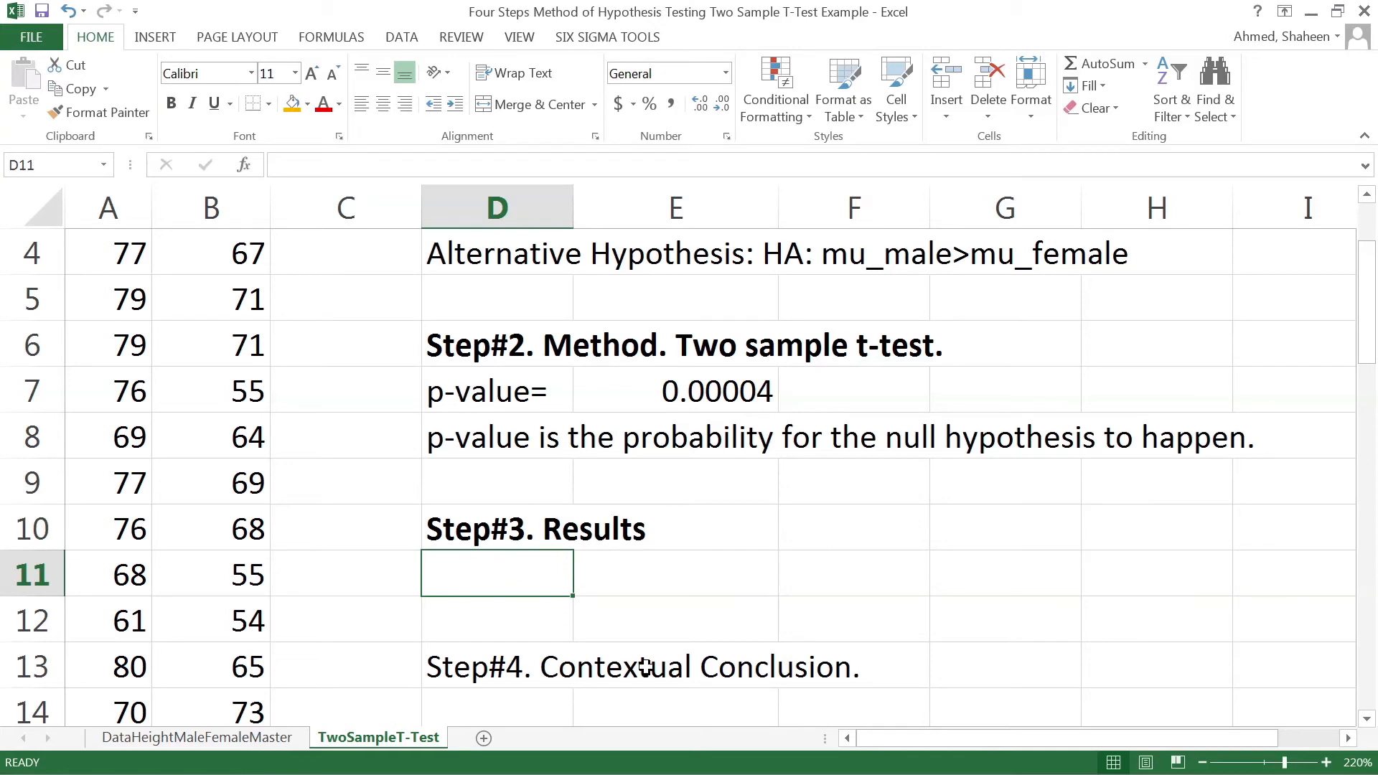
Type in D11 that the null is rejected since p-value (0.00004) is below significance (0.05).
{"action": "type", "text": "We "}
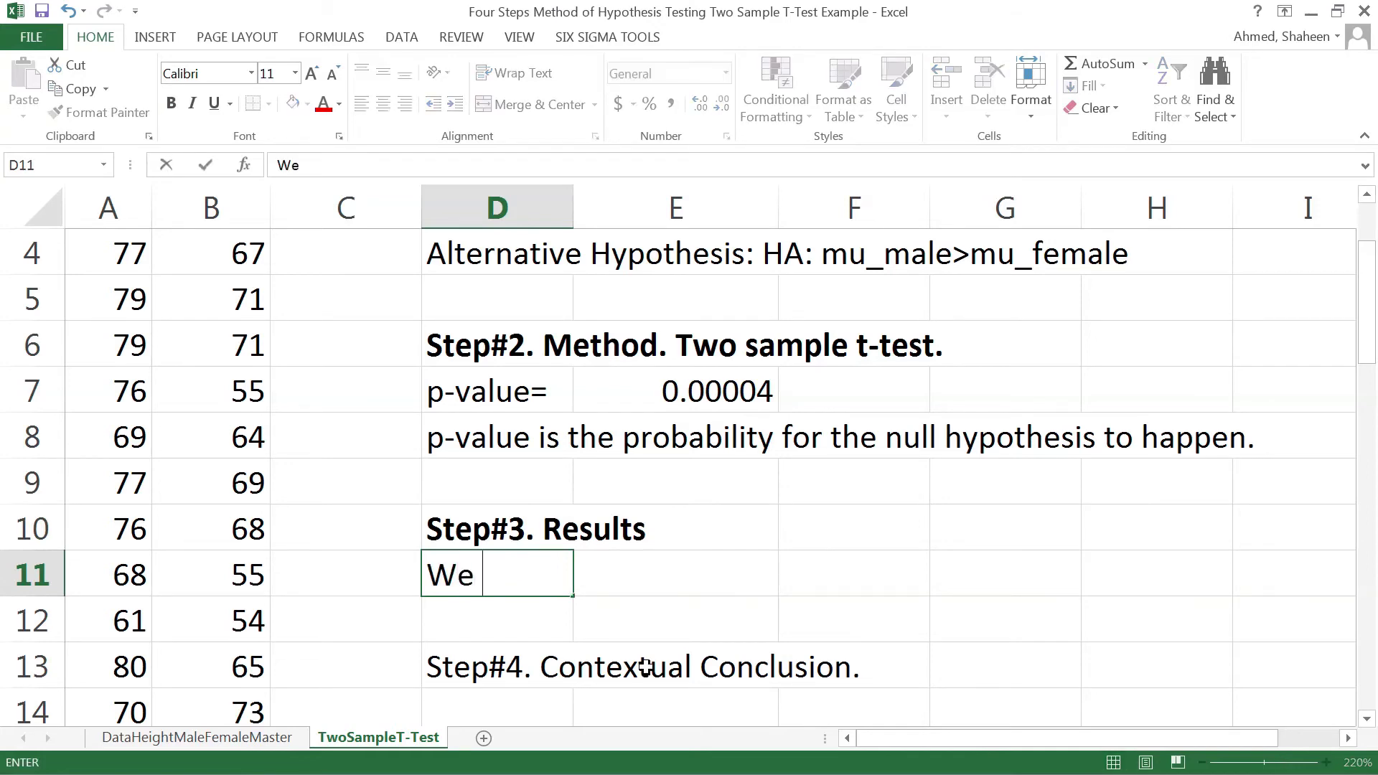
{"action": "type", "text": "reject the"}
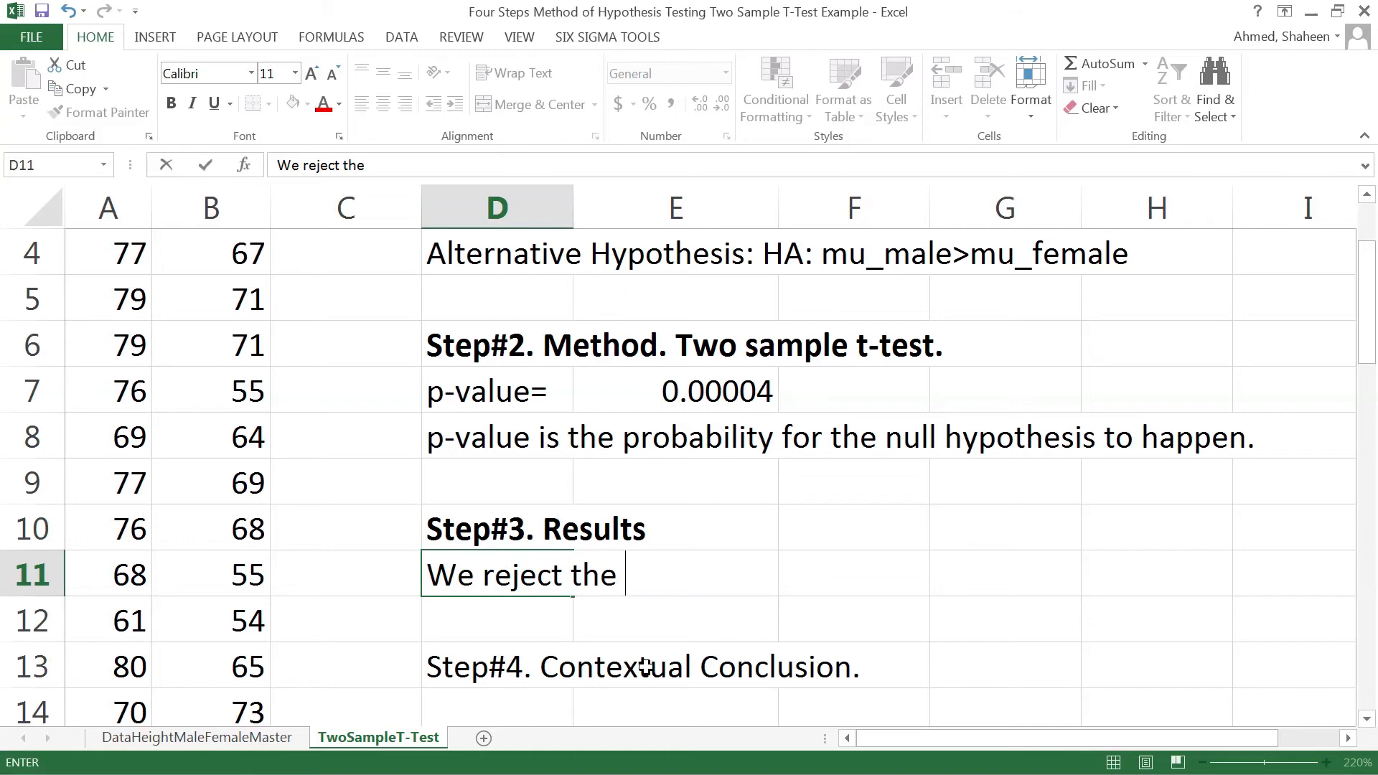
{"action": "key", "text": "BackSpace"}
{"action": "key", "text": "BackSpace"}
{"action": "key", "text": "BackSpace"}
{"action": "key", "text": "BackSpace"}
{"action": "key", "text": "BackSpace"}
{"action": "key", "text": "BackSpace"}
{"action": "key", "text": "BackSpace"}
{"action": "key", "text": "BackSpace"}
{"action": "key", "text": "BackSpace"}
{"action": "key", "text": "BackSpace"}
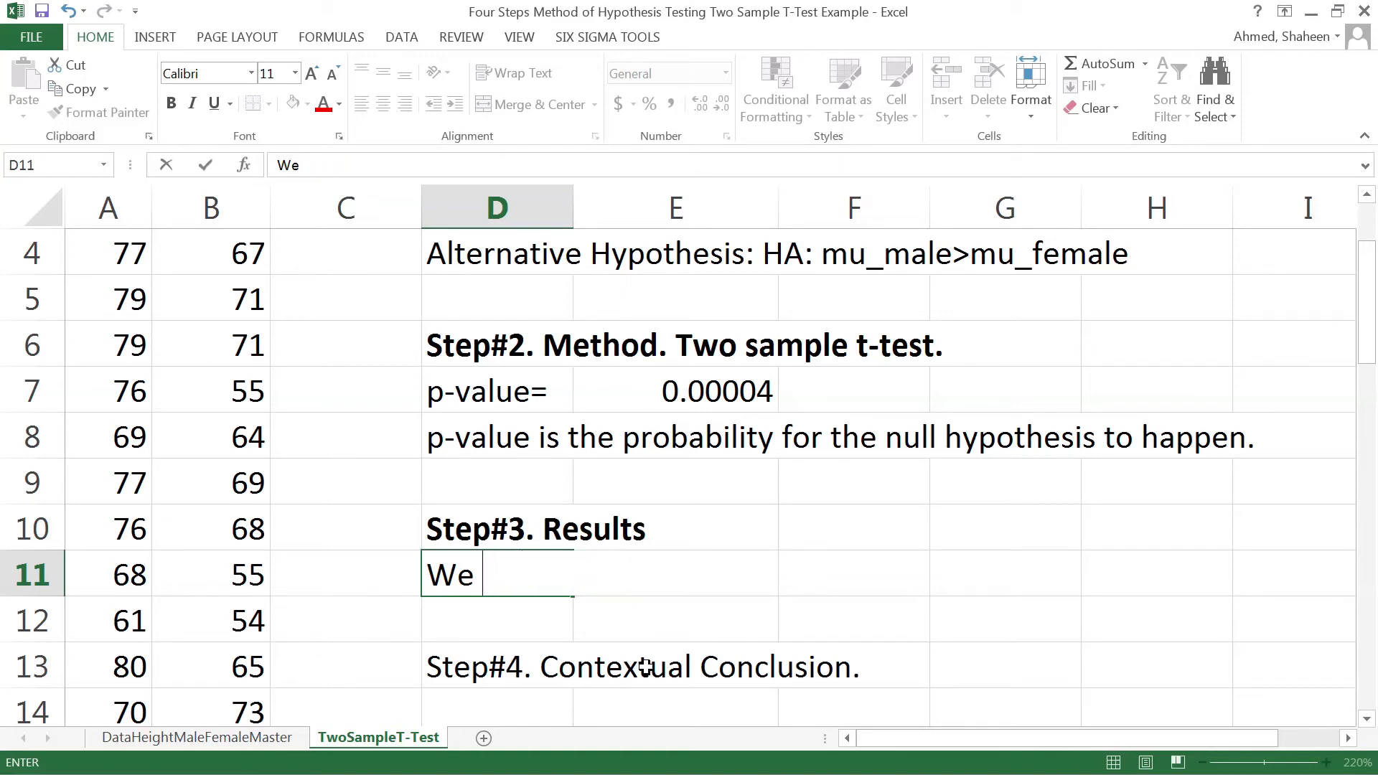
{"action": "type", "text": "accept"}
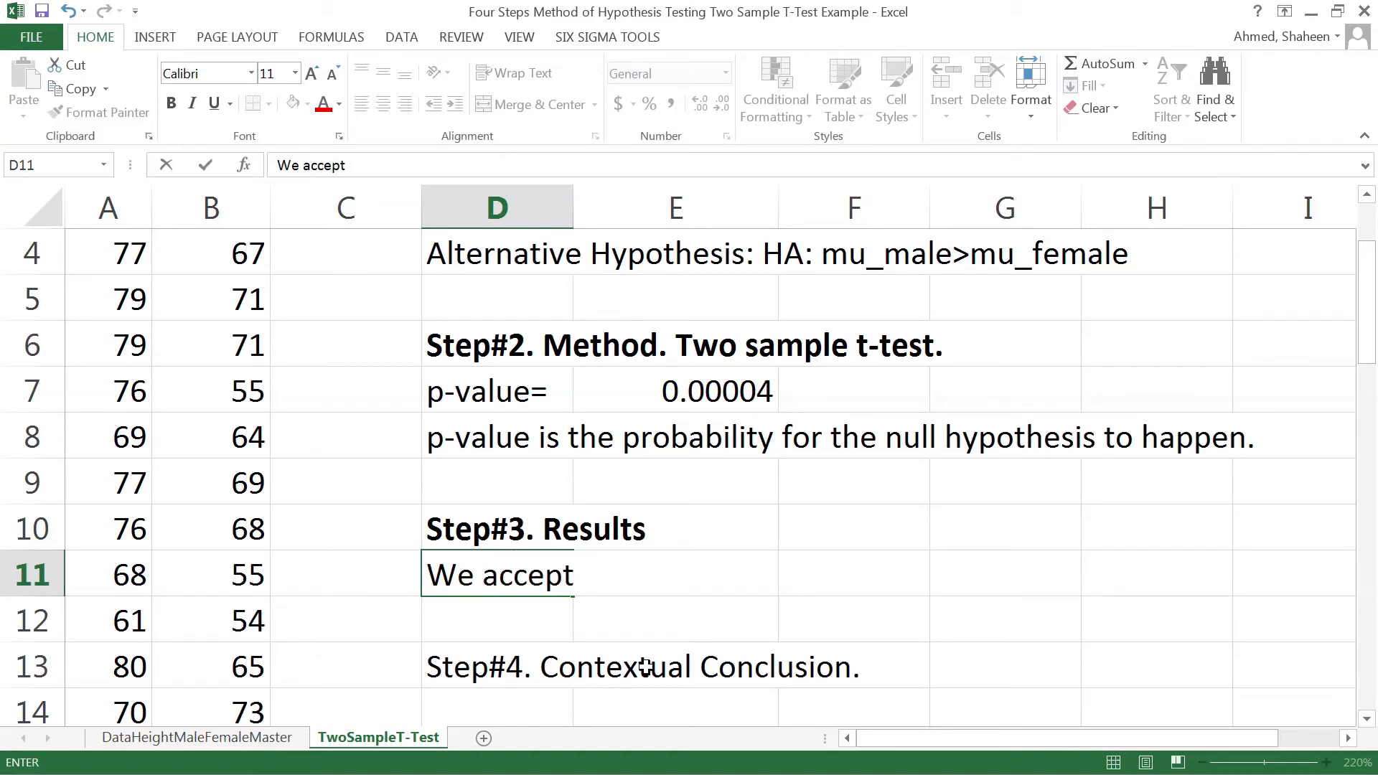
{"action": "type", "text": " the"}
{"action": "key", "text": "BackSpace"}
{"action": "key", "text": "BackSpace"}
{"action": "key", "text": "BackSpace"}
{"action": "key", "text": "BackSpace"}
{"action": "key", "text": "BackSpace"}
{"action": "key", "text": "BackSpace"}
{"action": "key", "text": "BackSpace"}
{"action": "key", "text": "BackSpace"}
{"action": "key", "text": "BackSpace"}
{"action": "key", "text": "BackSpace"}
{"action": "key", "text": "BackSpace"}
{"action": "type", "text": "re"}
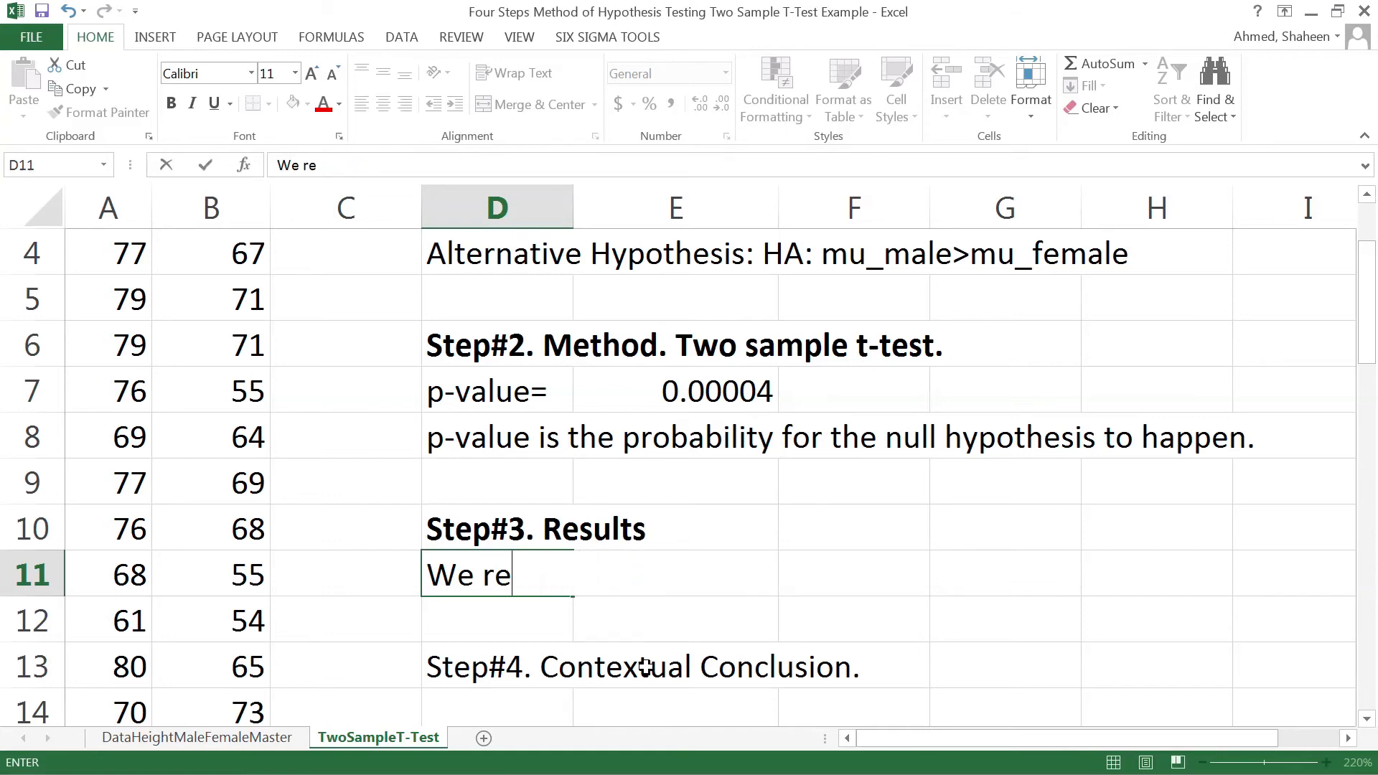
{"action": "type", "text": "ject the nul"}
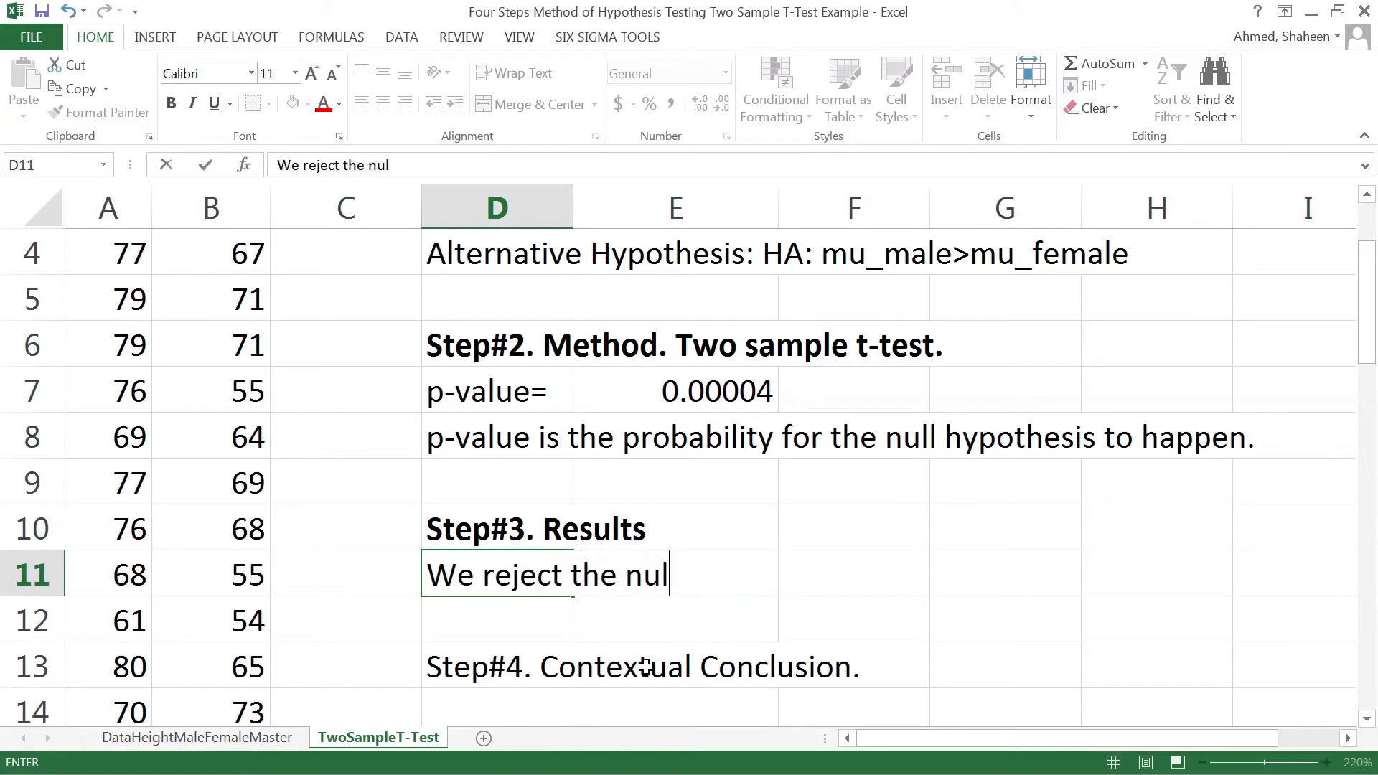
{"action": "type", "text": "l hypothesi"}
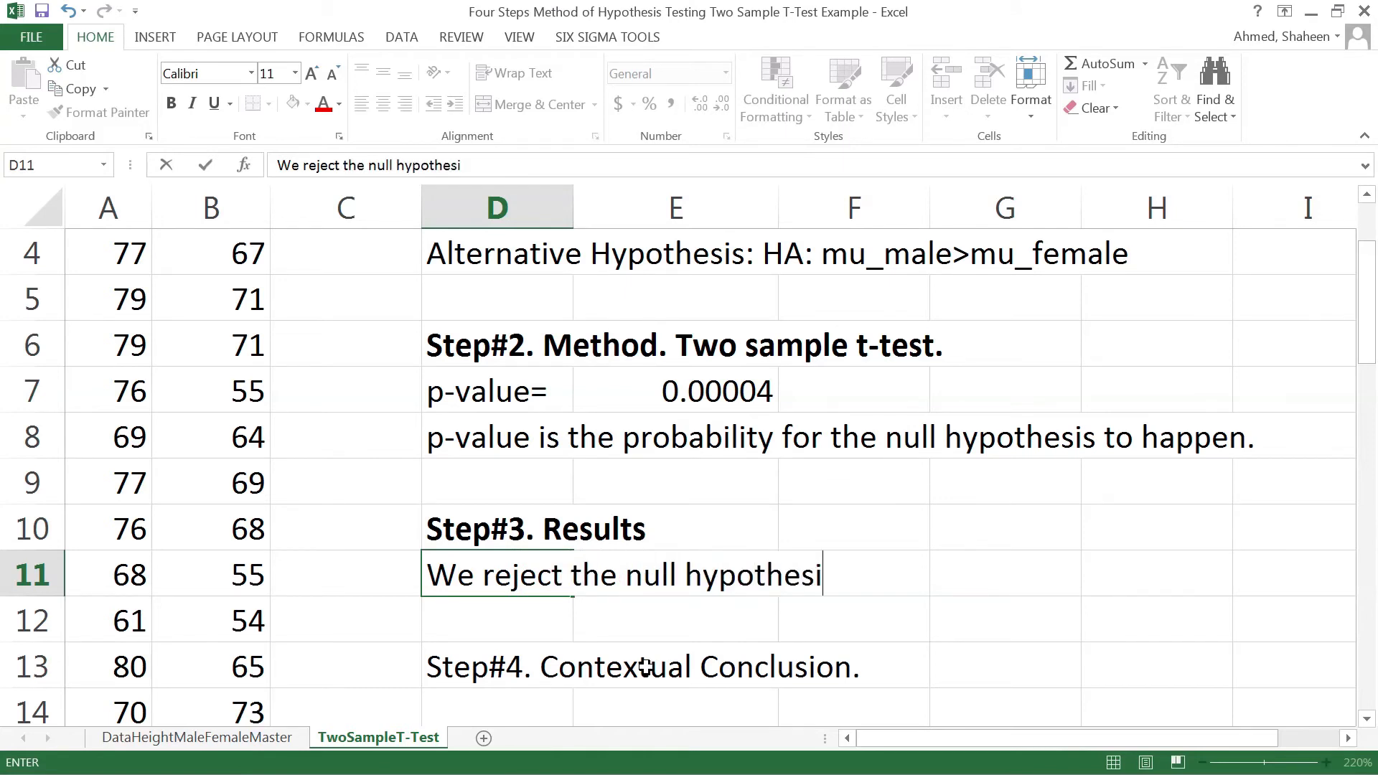
{"action": "type", "text": " (a"}
{"action": "type", "text": "ccept th"}
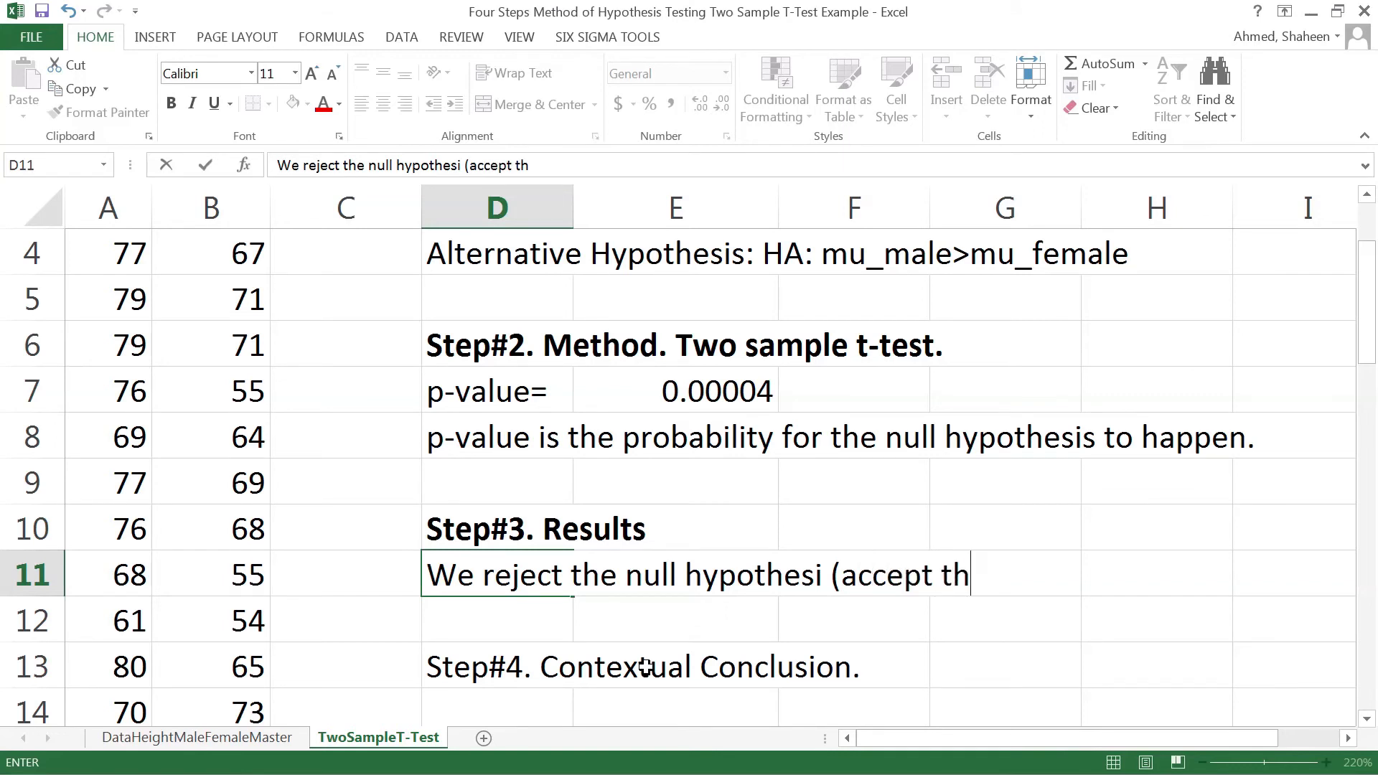
{"action": "type", "text": "e alternative"}
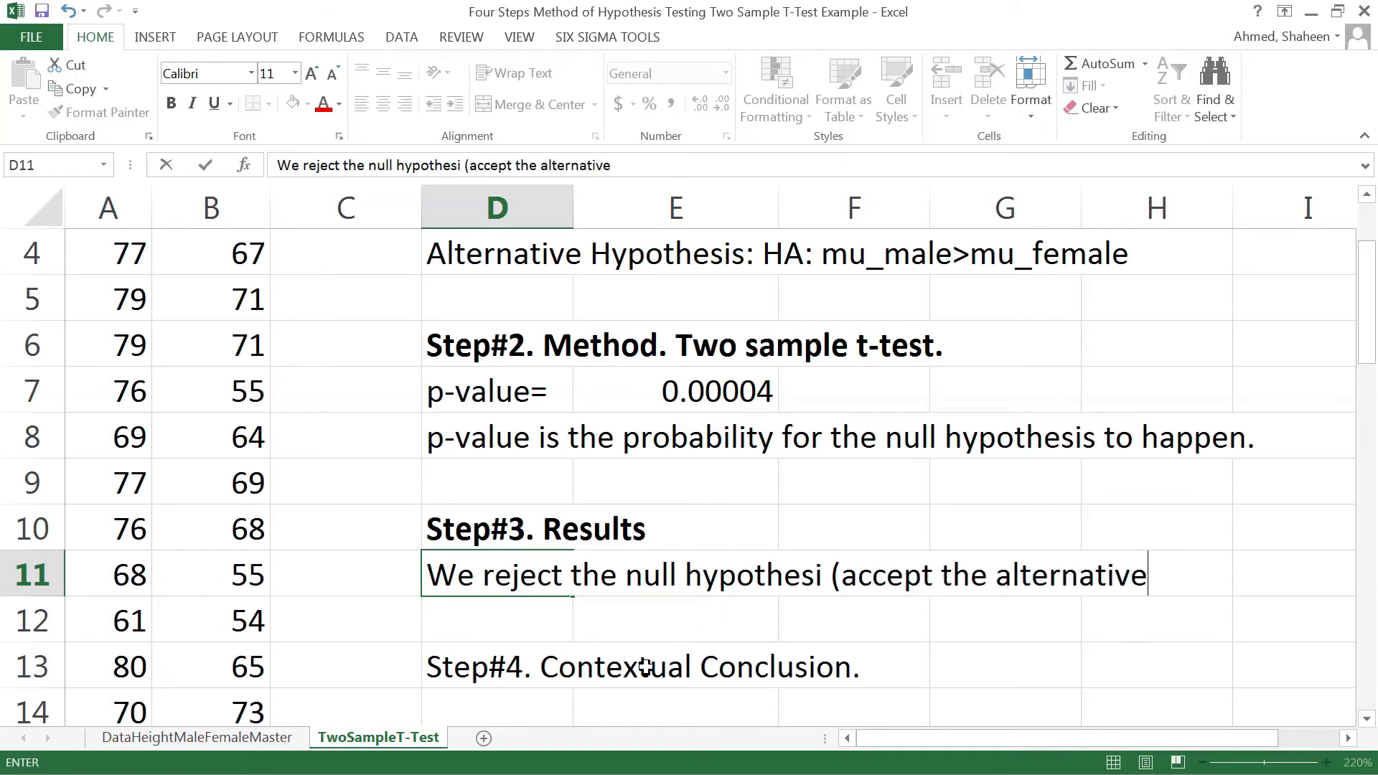
{"action": "type", "text": ") because the p"}
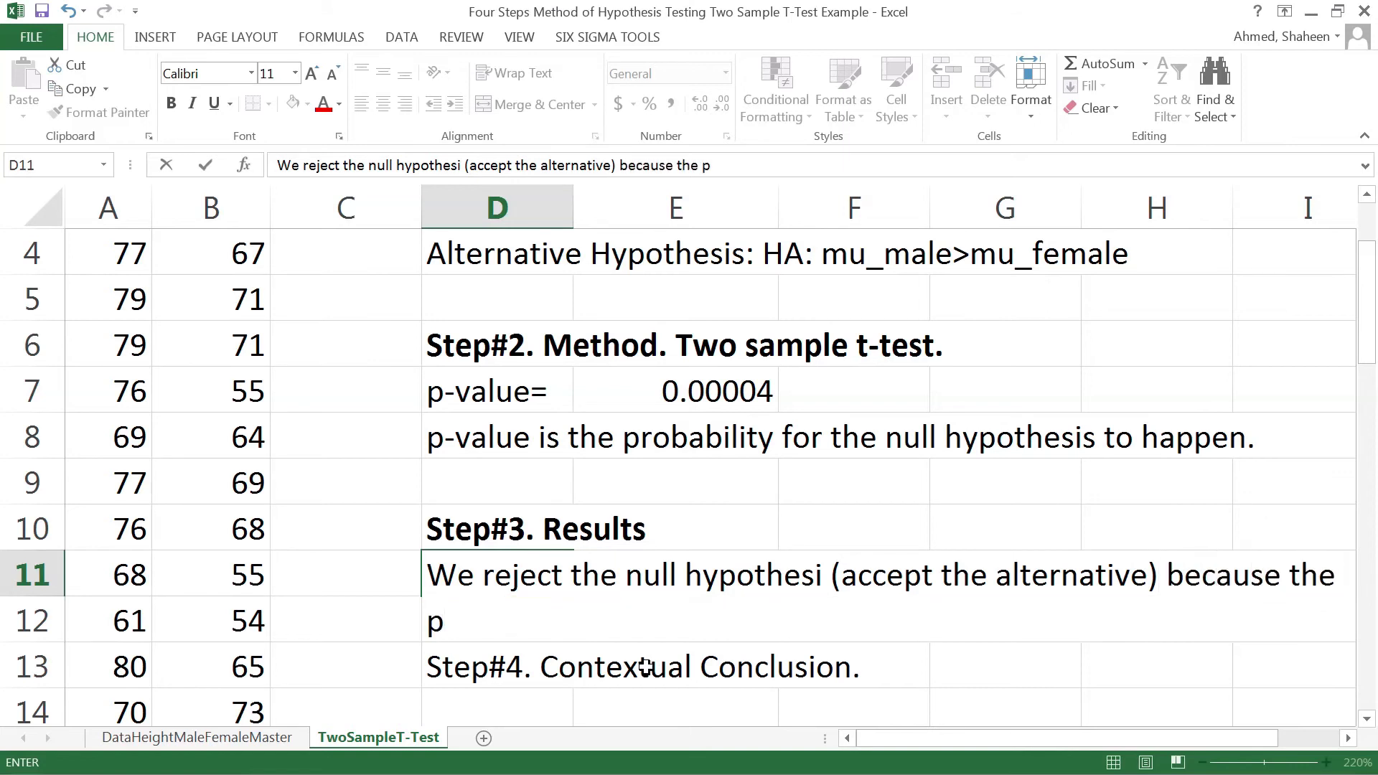
{"action": "type", "text": "-value "}
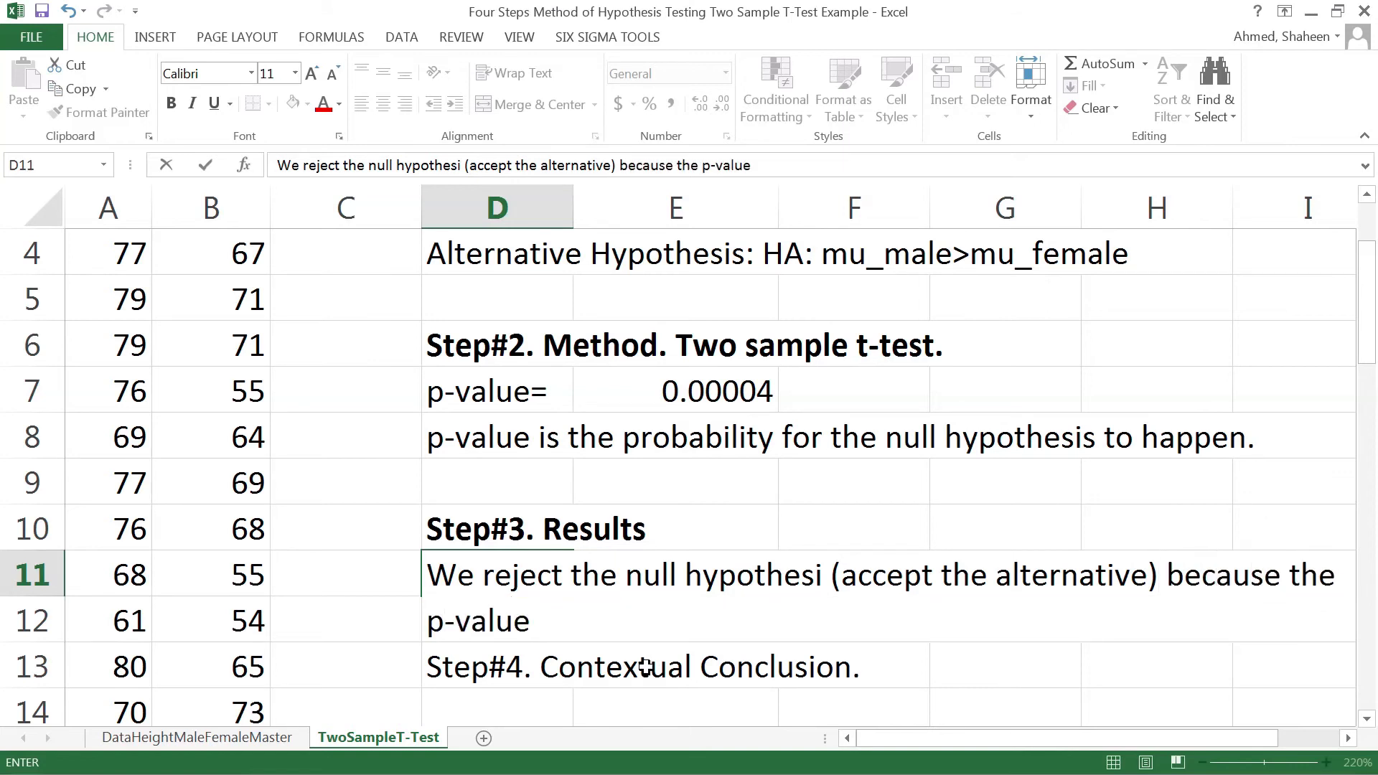
{"action": "type", "text": "(0.00000"}
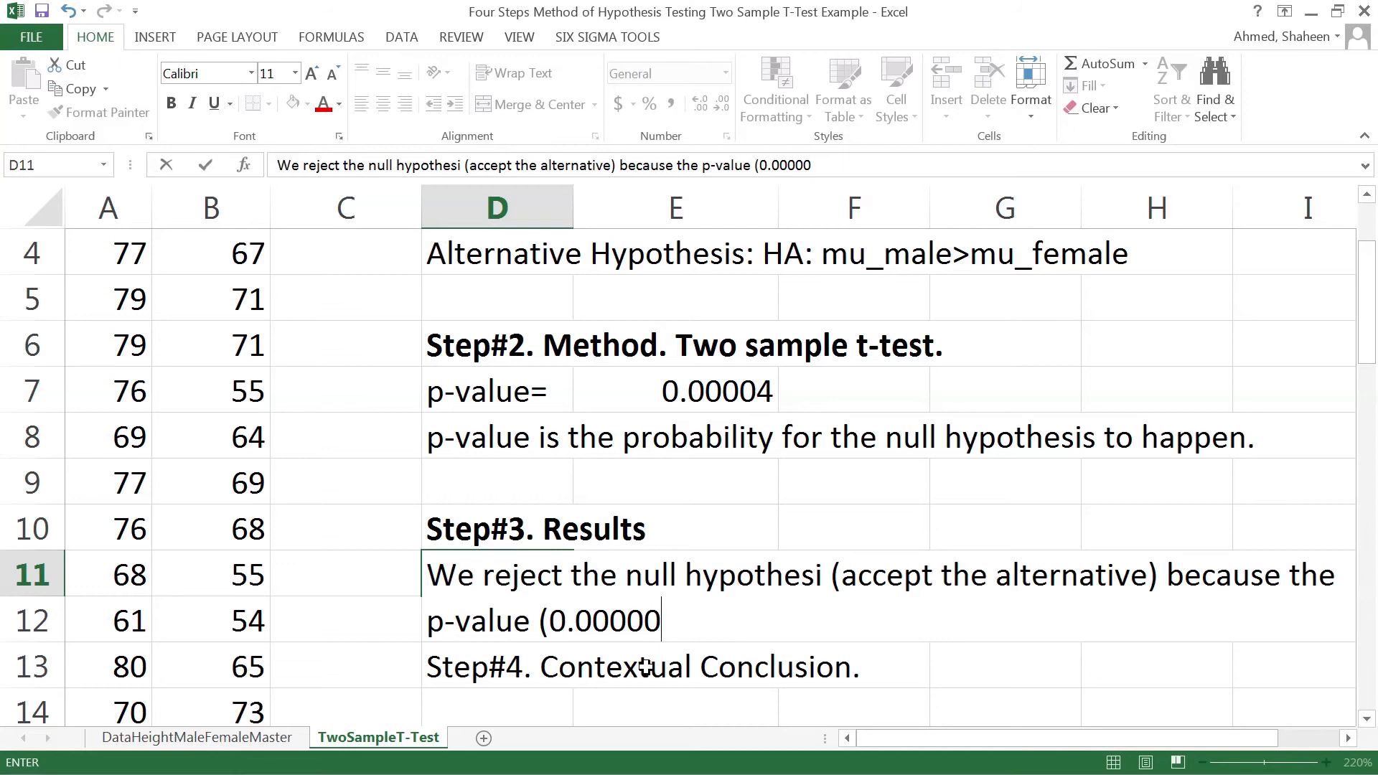
{"action": "key", "text": "BackSpace"}
{"action": "type", "text": "4) is smal"}
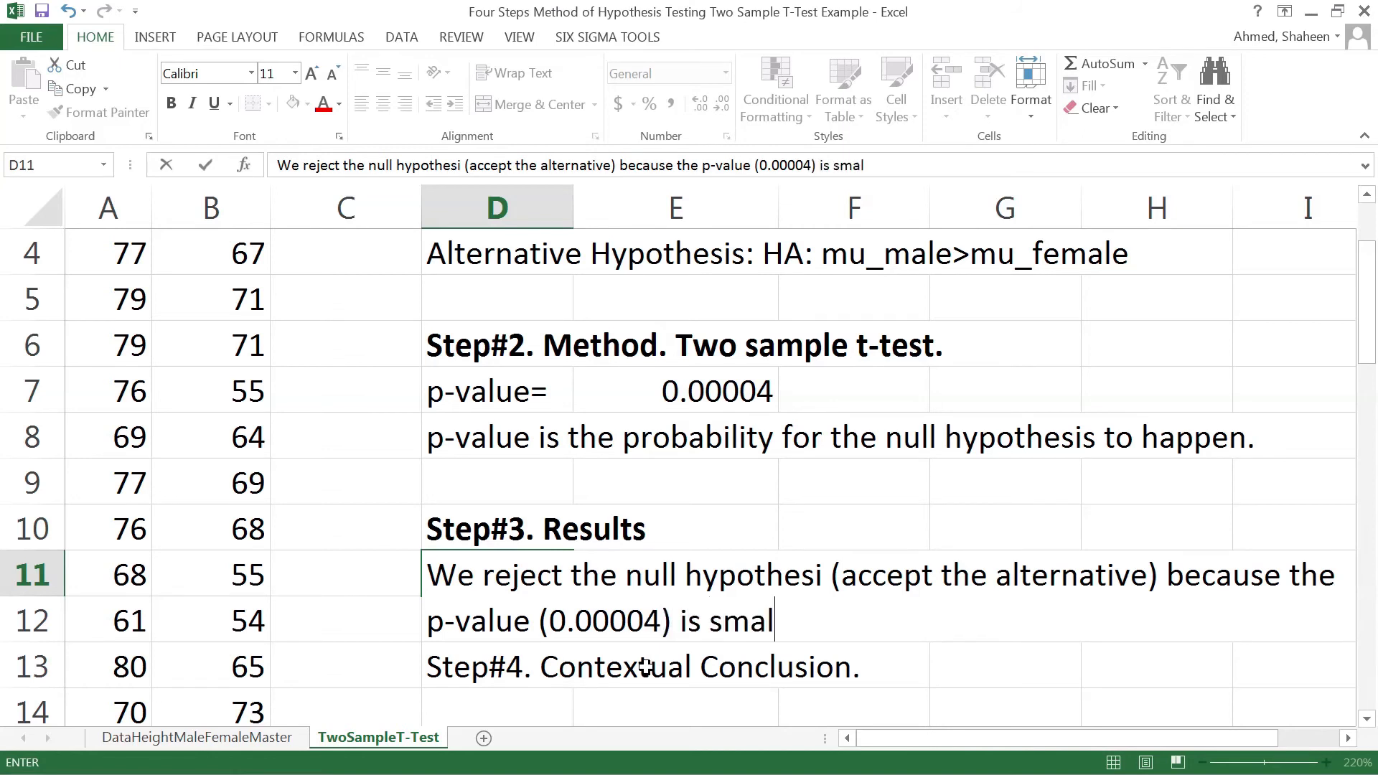
{"action": "type", "text": "ler than the le"}
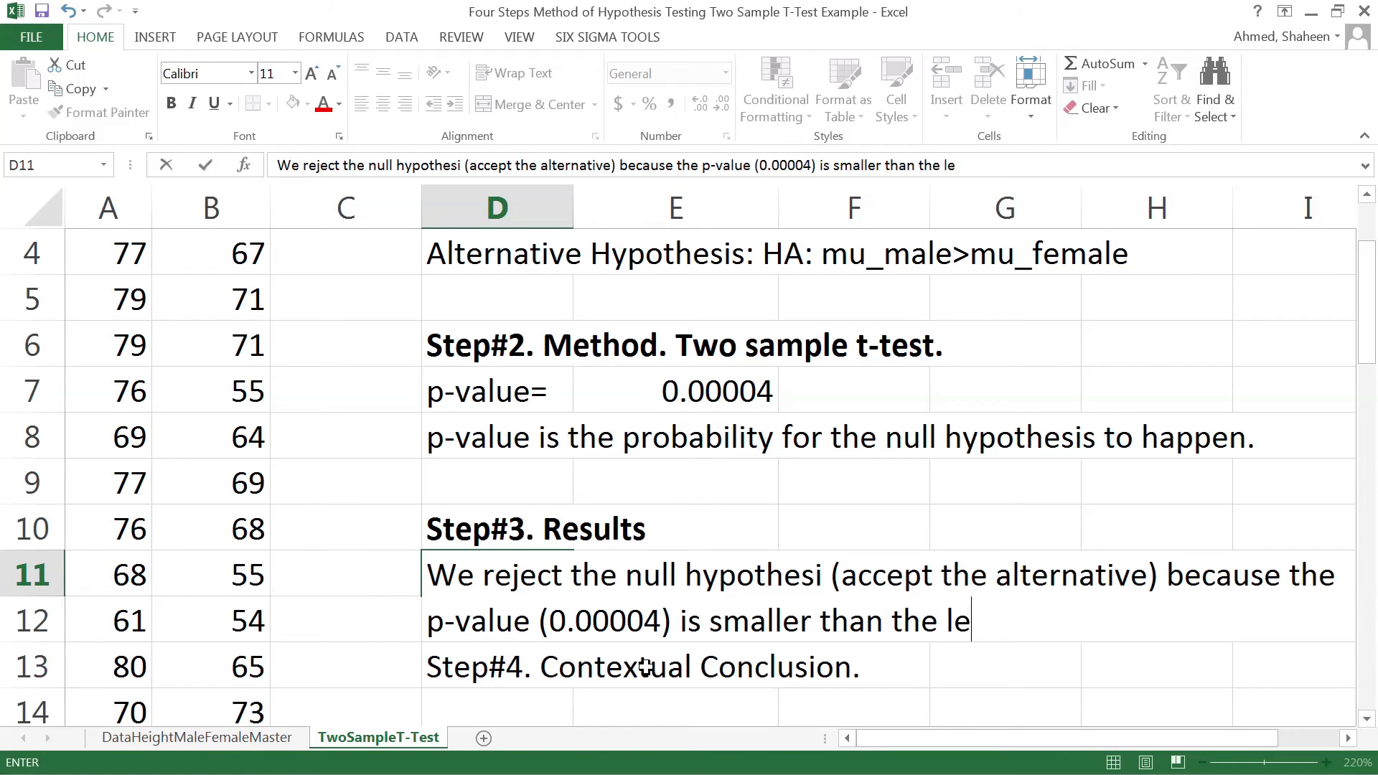
{"action": "type", "text": "vel fo signficna"}
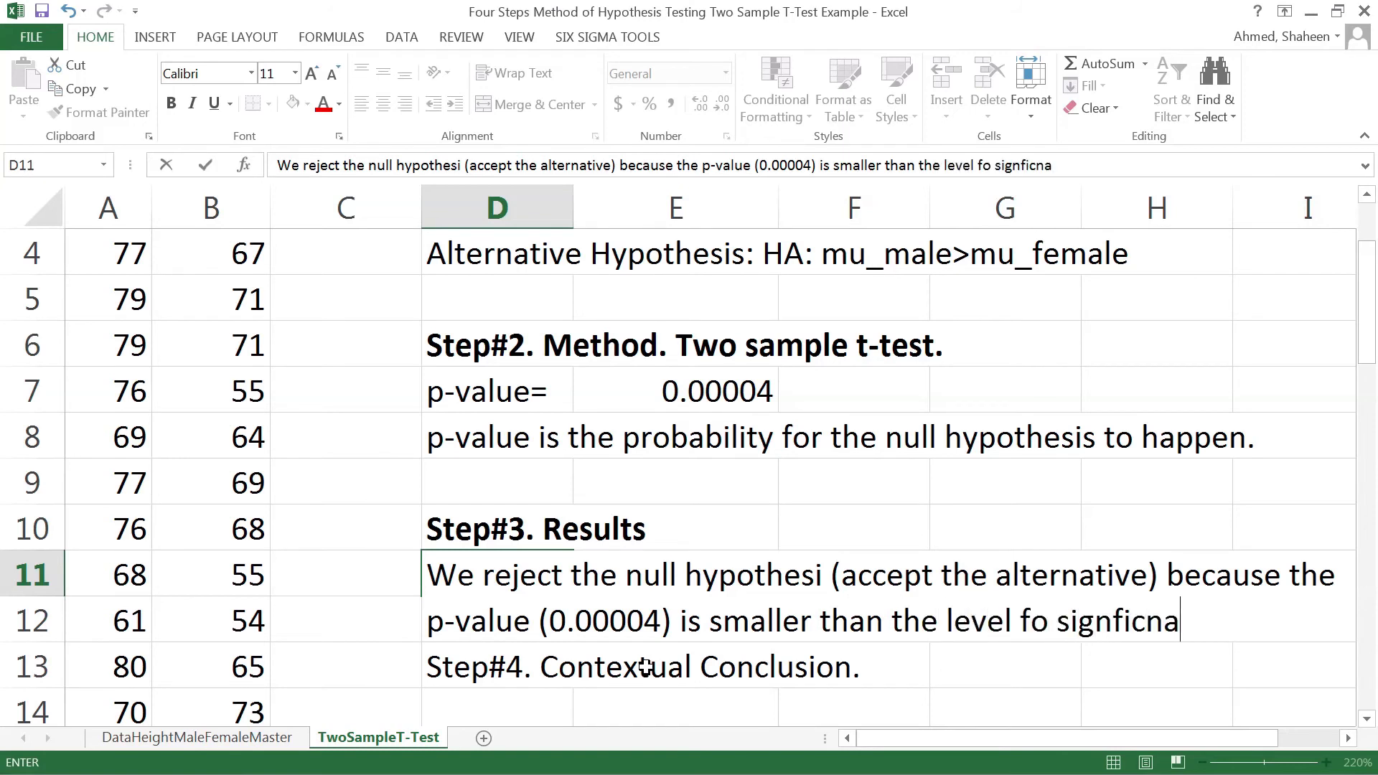
{"action": "key", "text": "BackSpace"}
{"action": "key", "text": "BackSpace"}
{"action": "key", "text": "BackSpace"}
{"action": "key", "text": "BackSpace"}
{"action": "key", "text": "BackSpace"}
{"action": "type", "text": "if"}
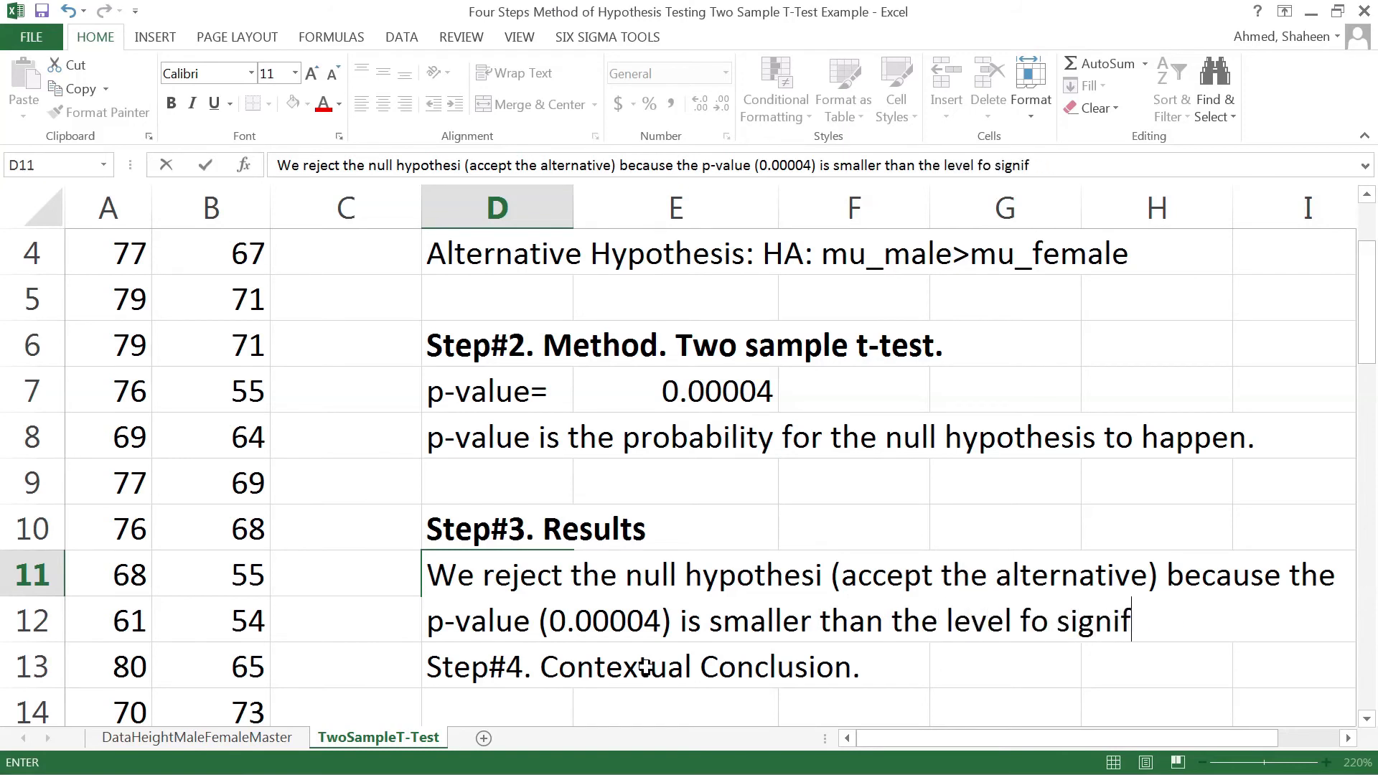
{"action": "type", "text": "icance ("}
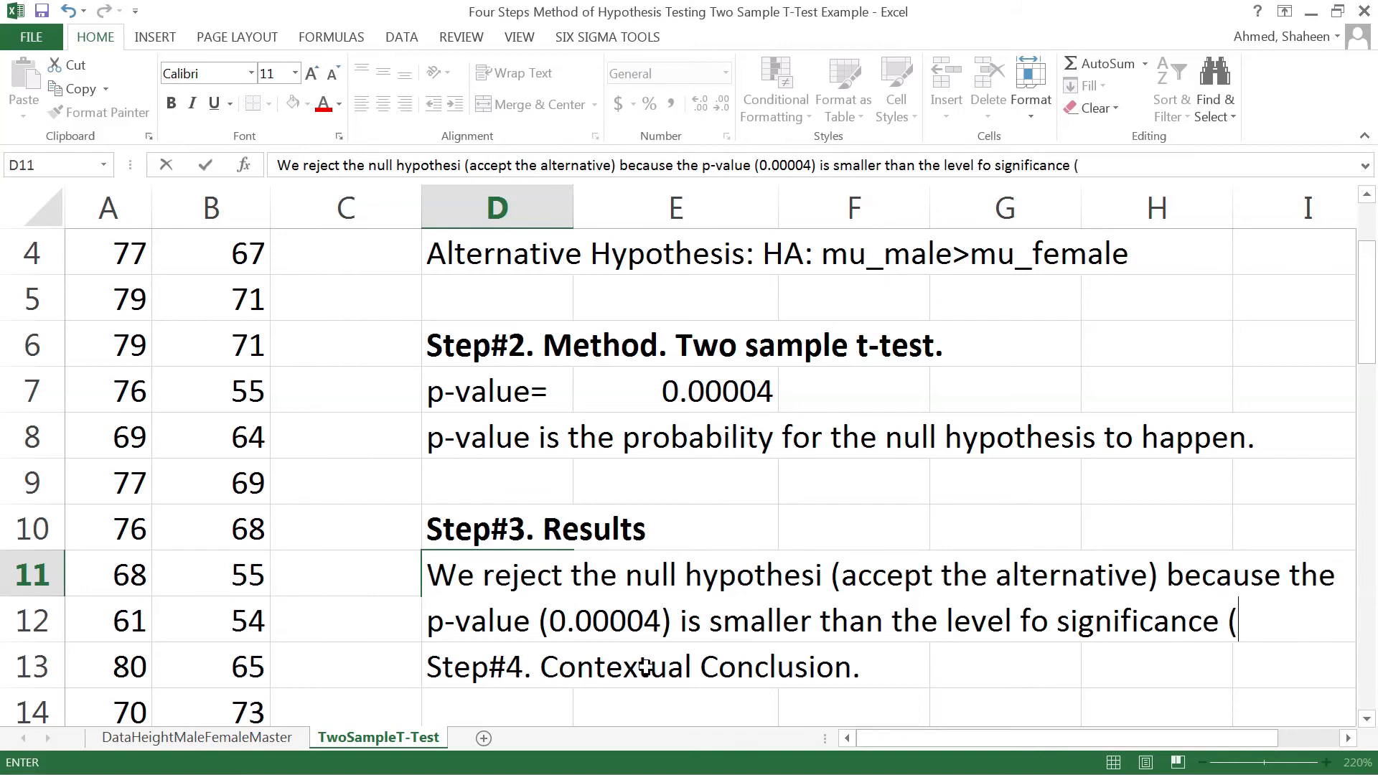
{"action": "type", "text": "0.05)"}
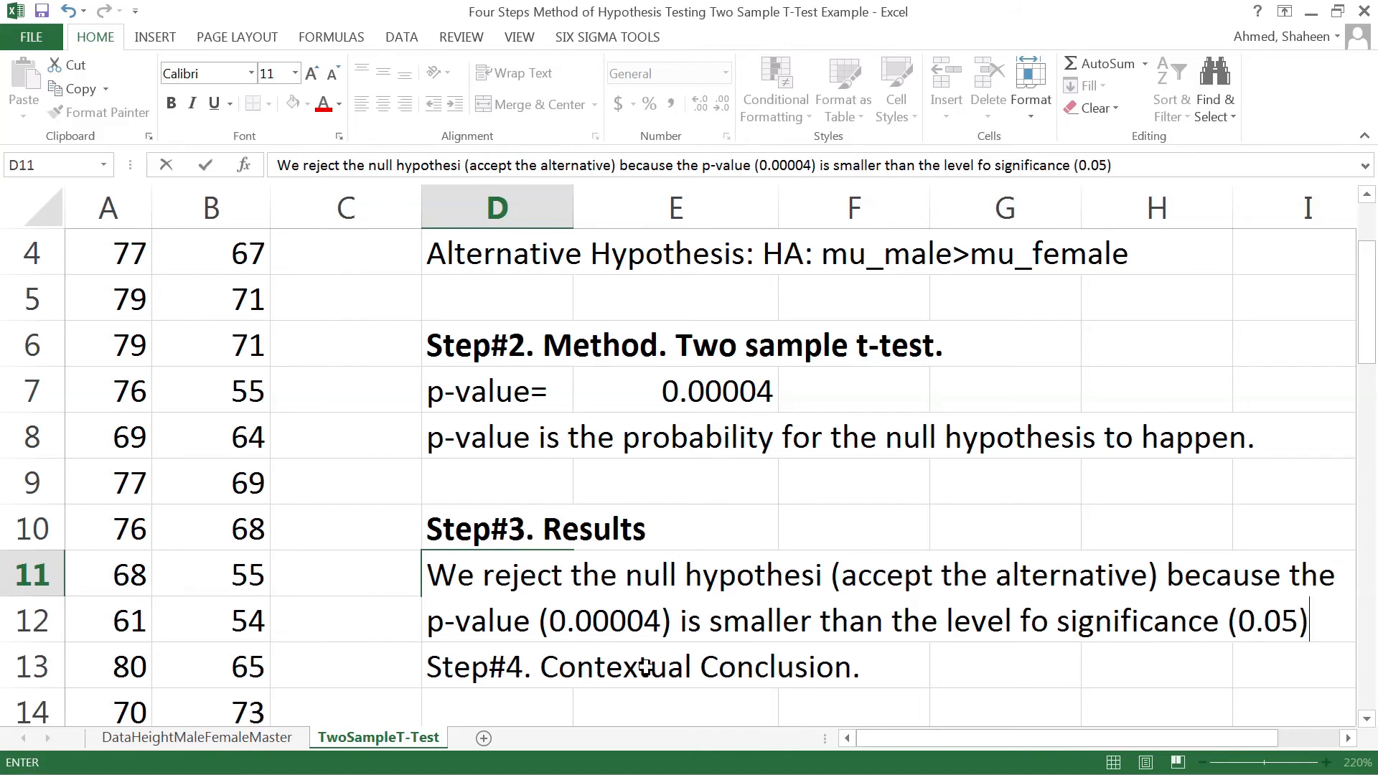
Correct 'fo' to 'of' in the D11 results sentence and commit it.
{"action": "left_click", "coordinate": [1032, 623]}
{"action": "key", "text": "BackSpace"}
{"action": "type", "text": "f"}
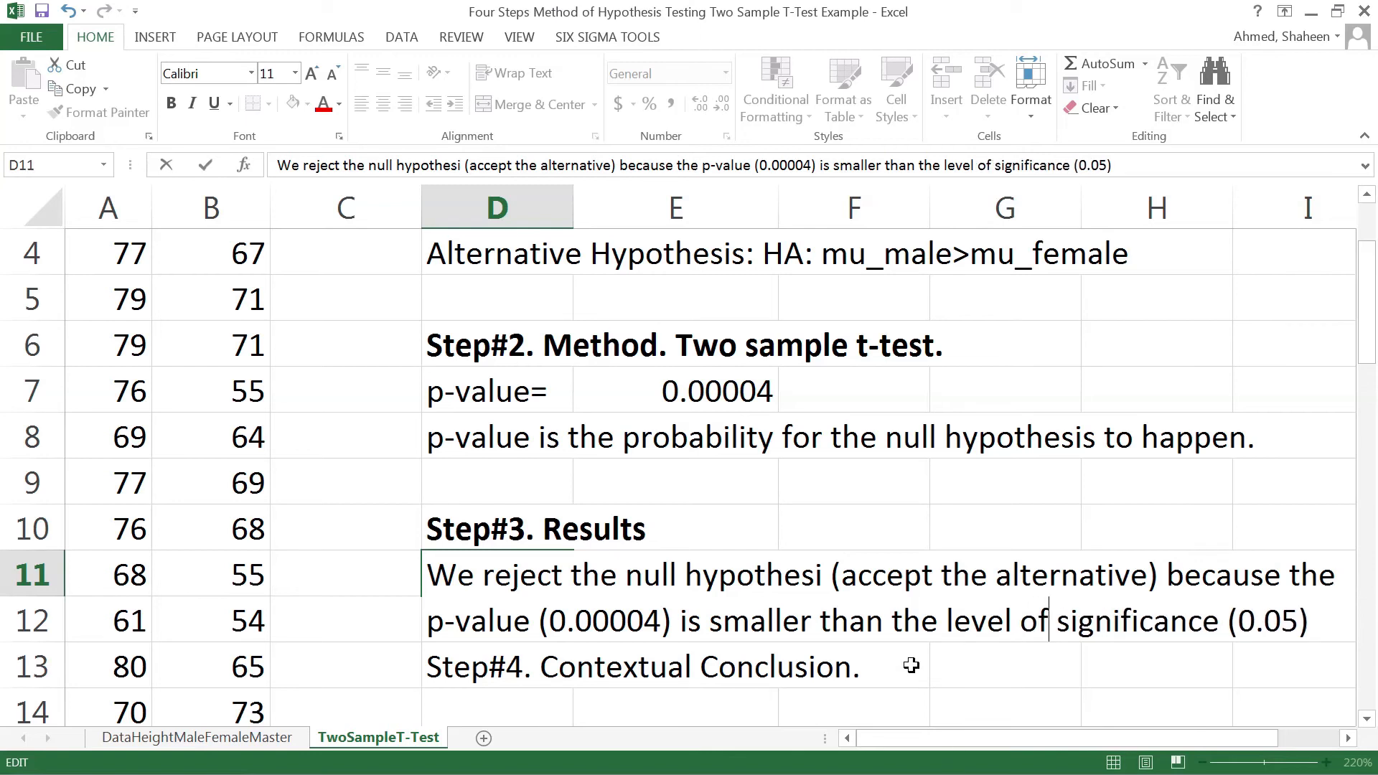
{"action": "key", "text": "ctrl+Return"}
{"action": "key", "text": "Return"}
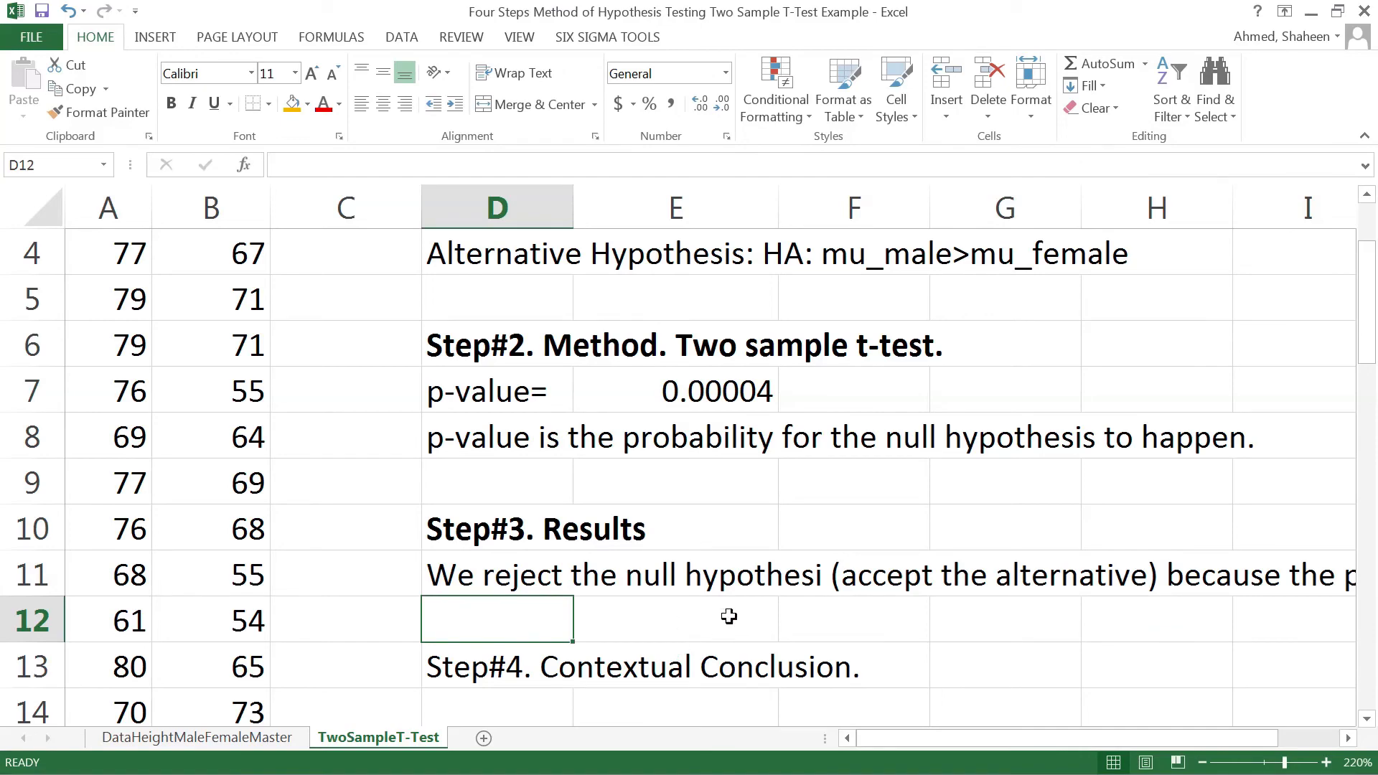
Make the 'Step#4. Contextual Conclusion' heading in D13 bold.
{"action": "scroll", "coordinate": [741, 615], "scroll_direction": "down", "scroll_amount": 4}
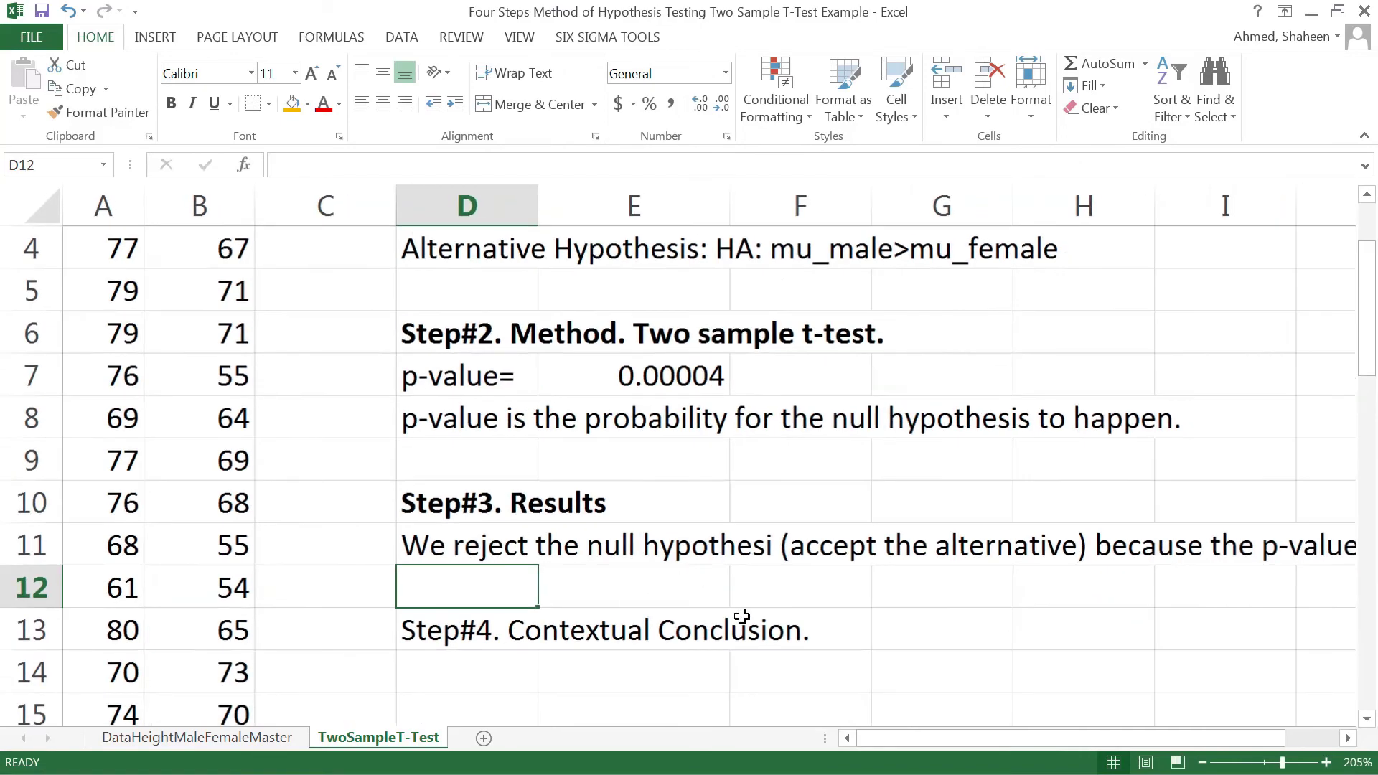
{"action": "scroll", "coordinate": [742, 616], "scroll_direction": "down", "scroll_amount": 2}
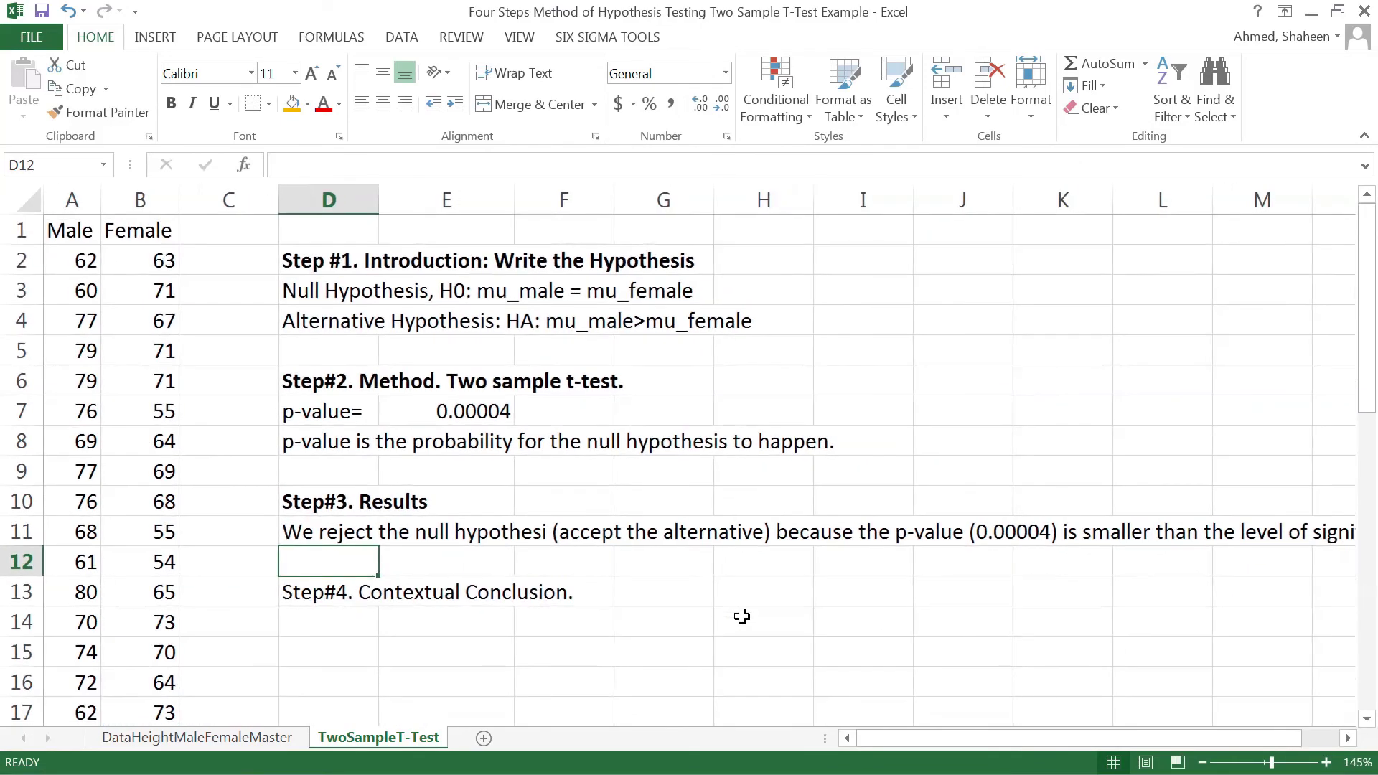
{"action": "left_click", "coordinate": [293, 560]}
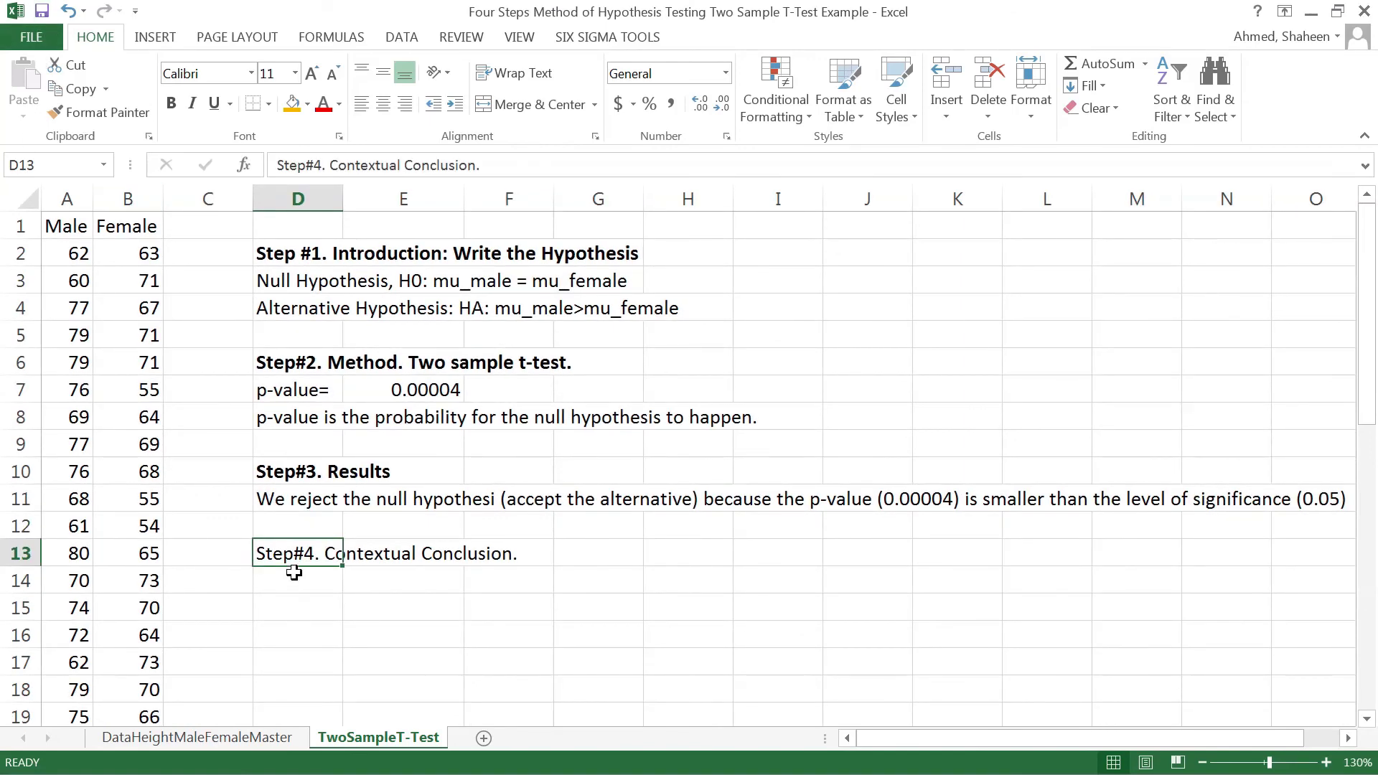
{"action": "left_click", "coordinate": [173, 104]}
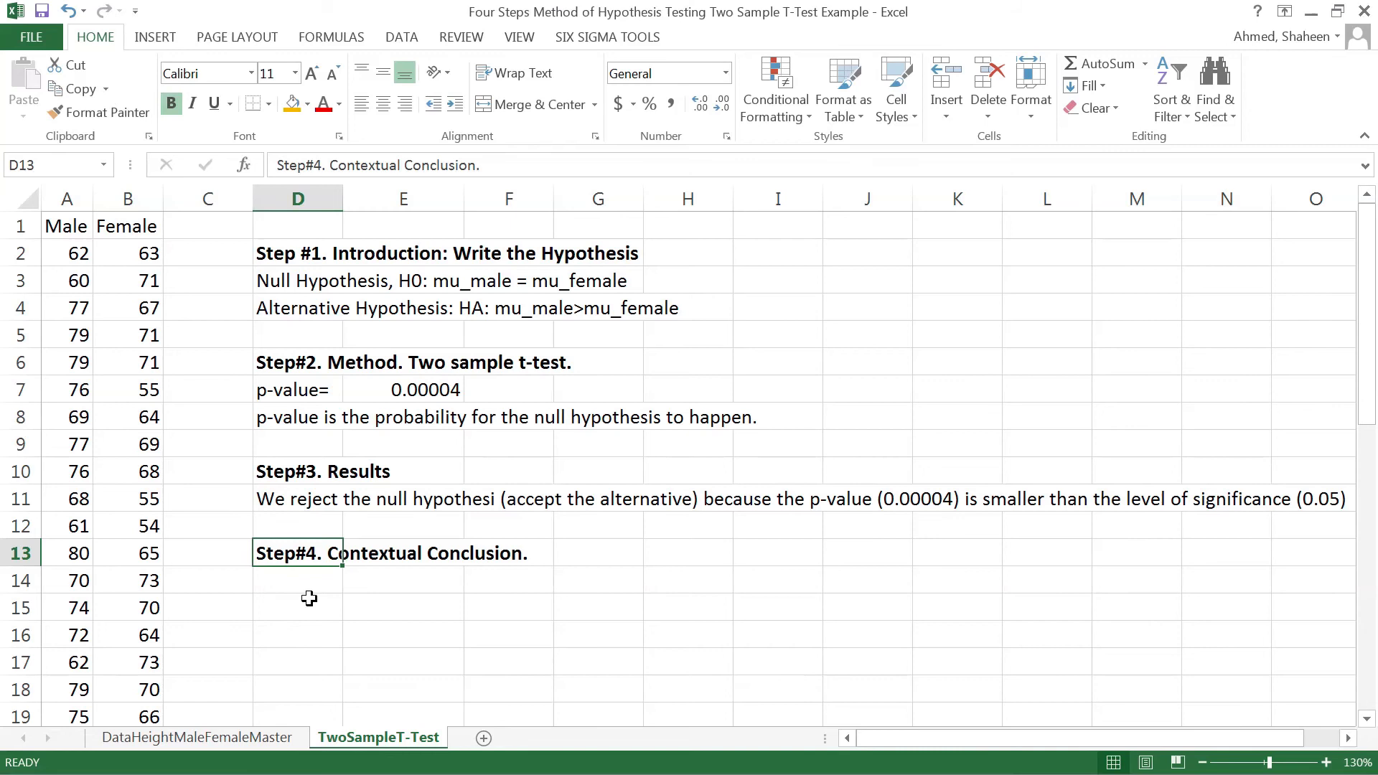
In D14, enter the conclusion 'Statistically, the US male is taller than the US female.'.
{"action": "left_click", "coordinate": [328, 595]}
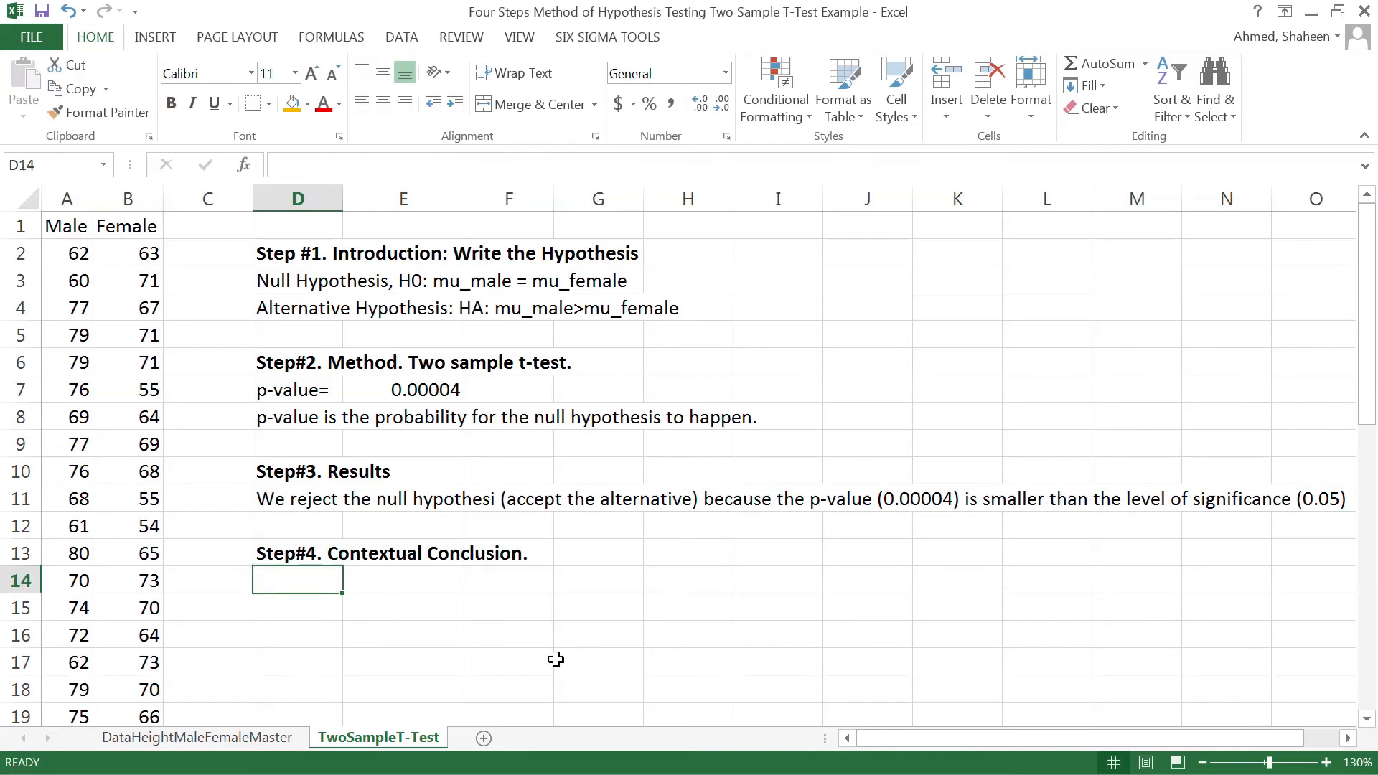
{"action": "type", "text": "S"}
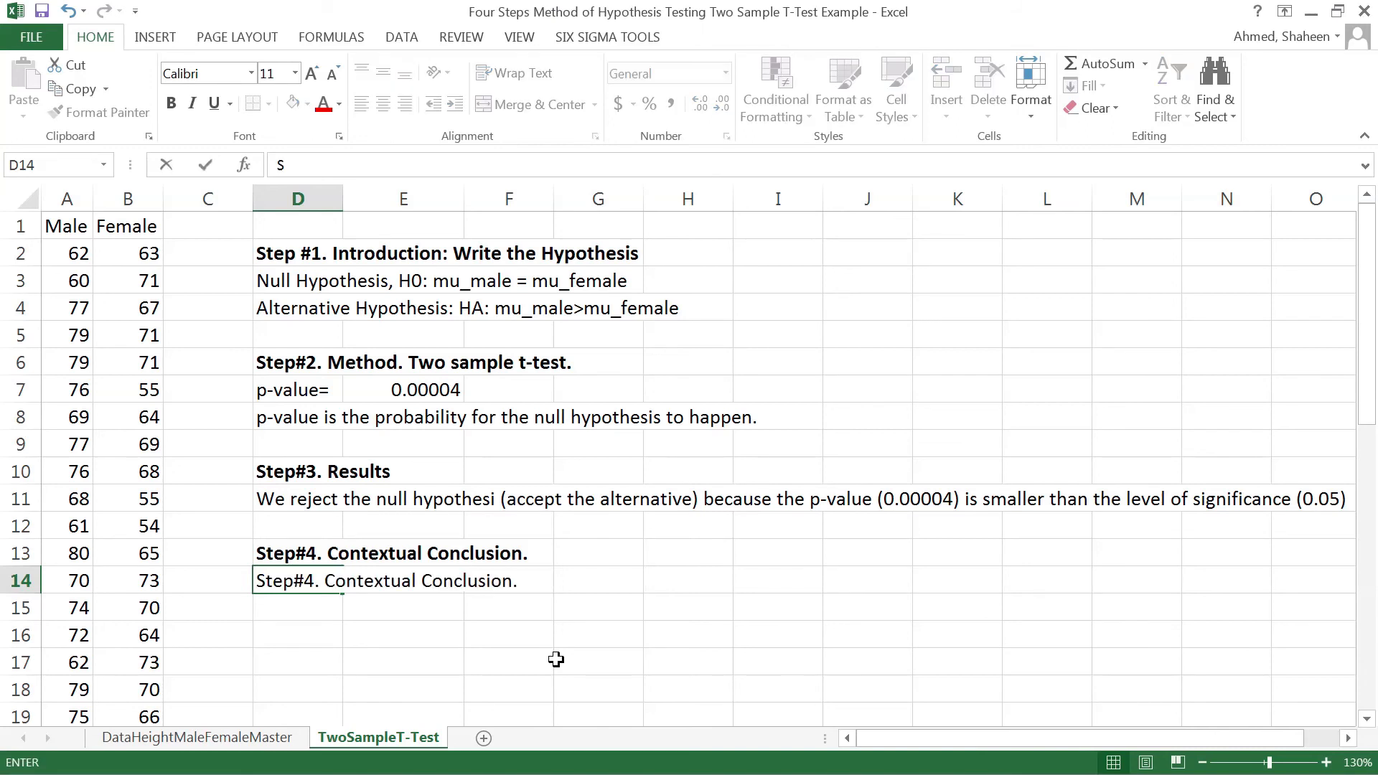
{"action": "type", "text": "tatistica"}
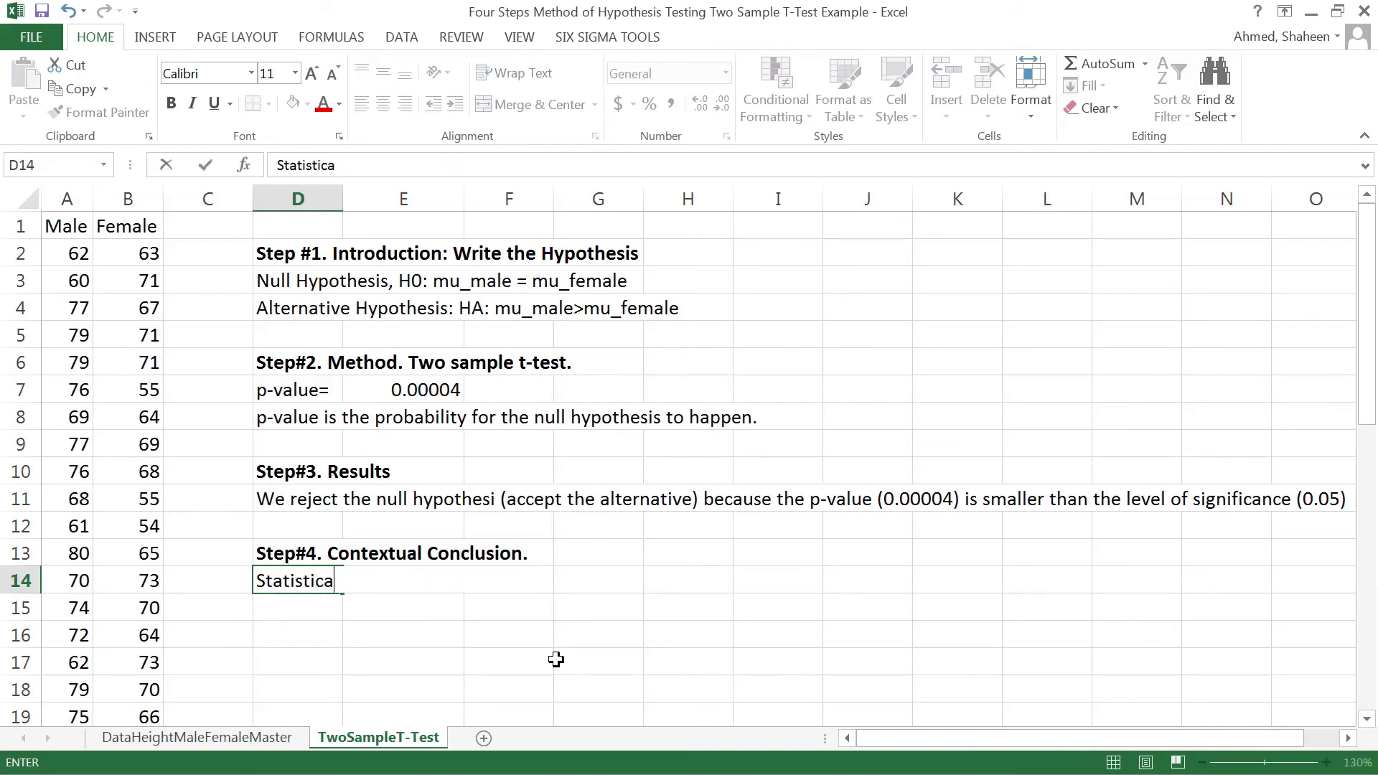
{"action": "type", "text": "lly, the male"}
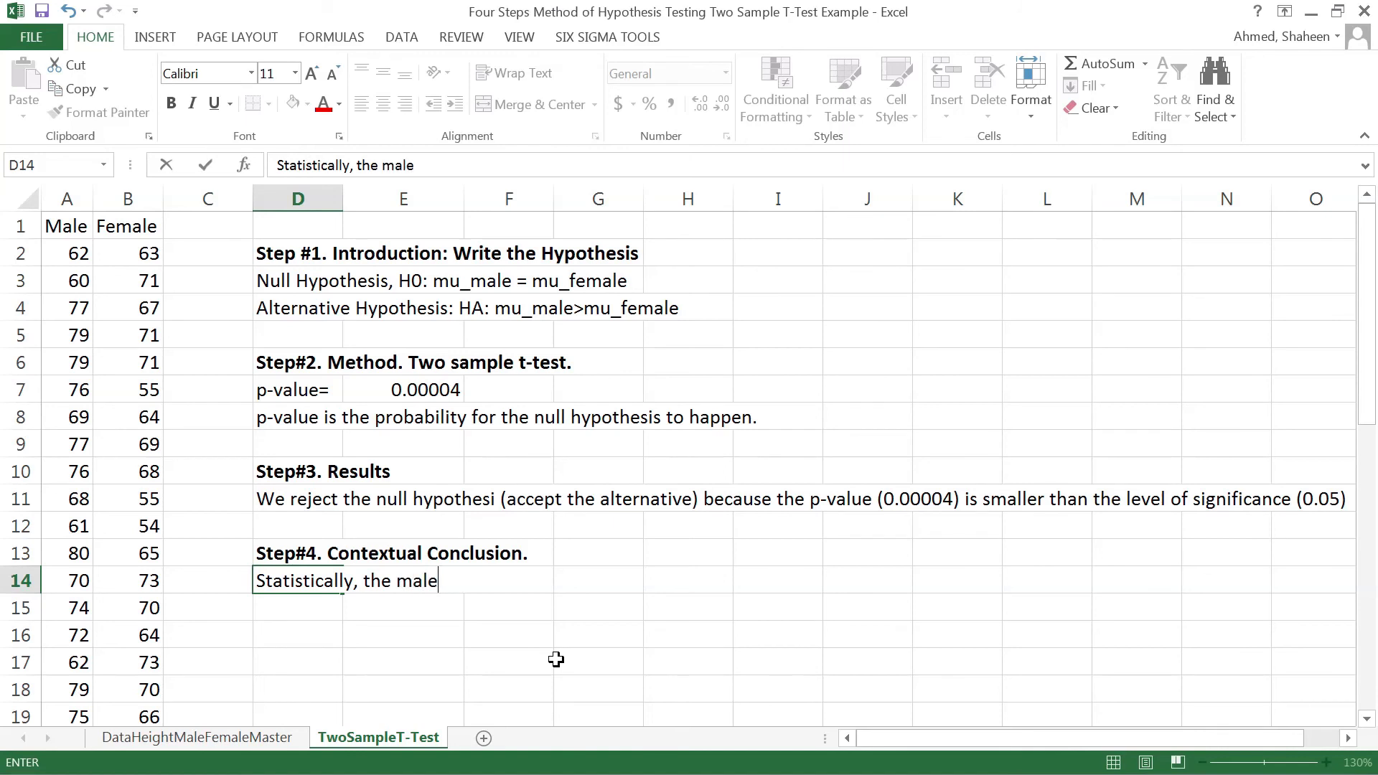
{"action": "key", "text": "BackSpace"}
{"action": "key", "text": "BackSpace"}
{"action": "key", "text": "BackSpace"}
{"action": "key", "text": "BackSpace"}
{"action": "type", "text": "US male i"}
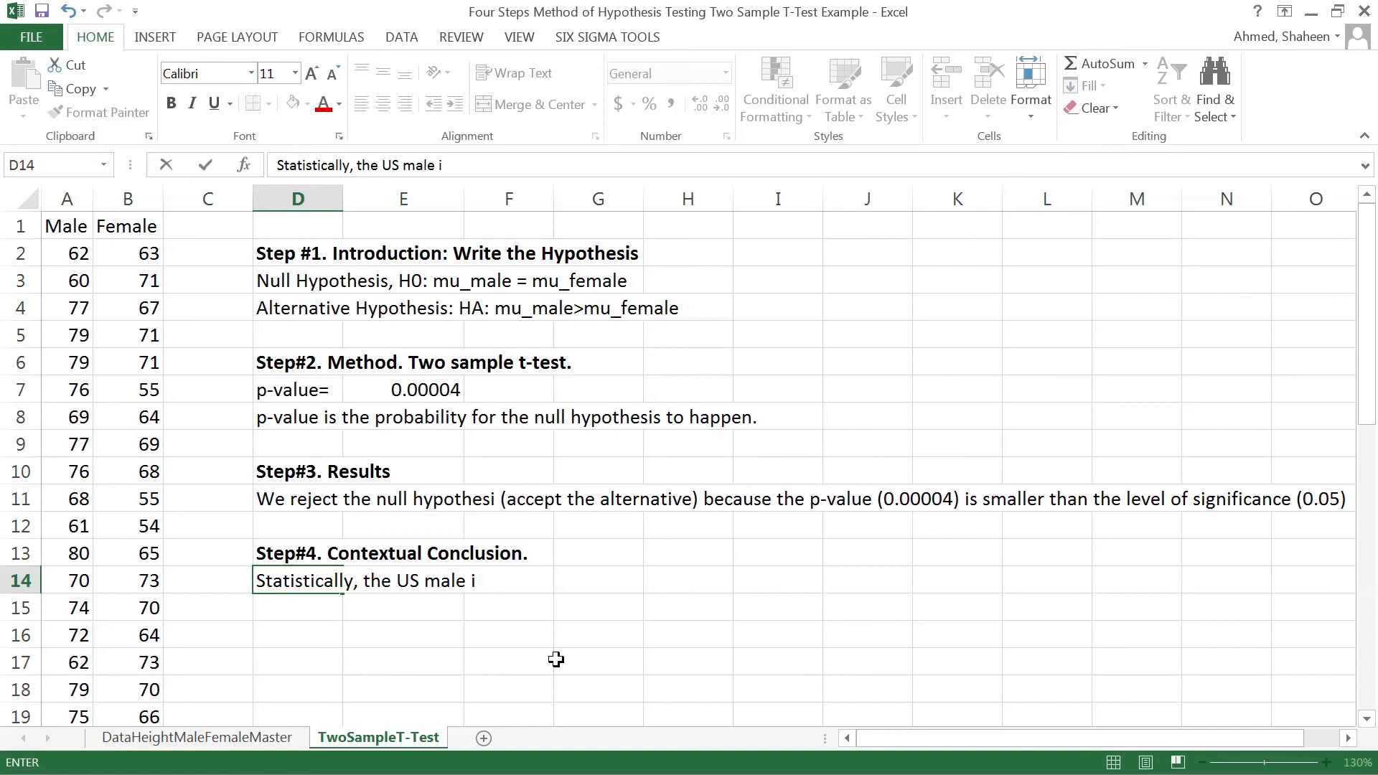
{"action": "type", "text": "s taller than the "}
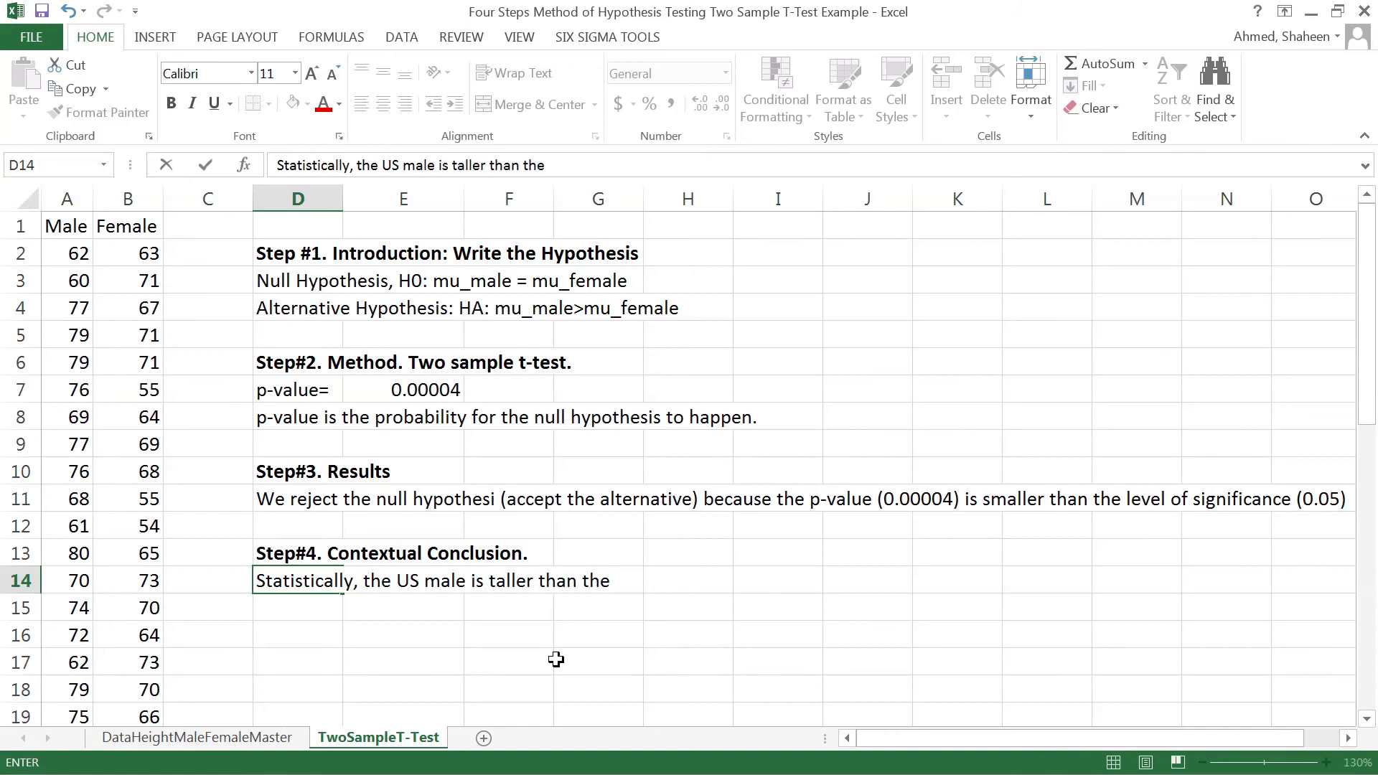
{"action": "type", "text": "UsS female."}
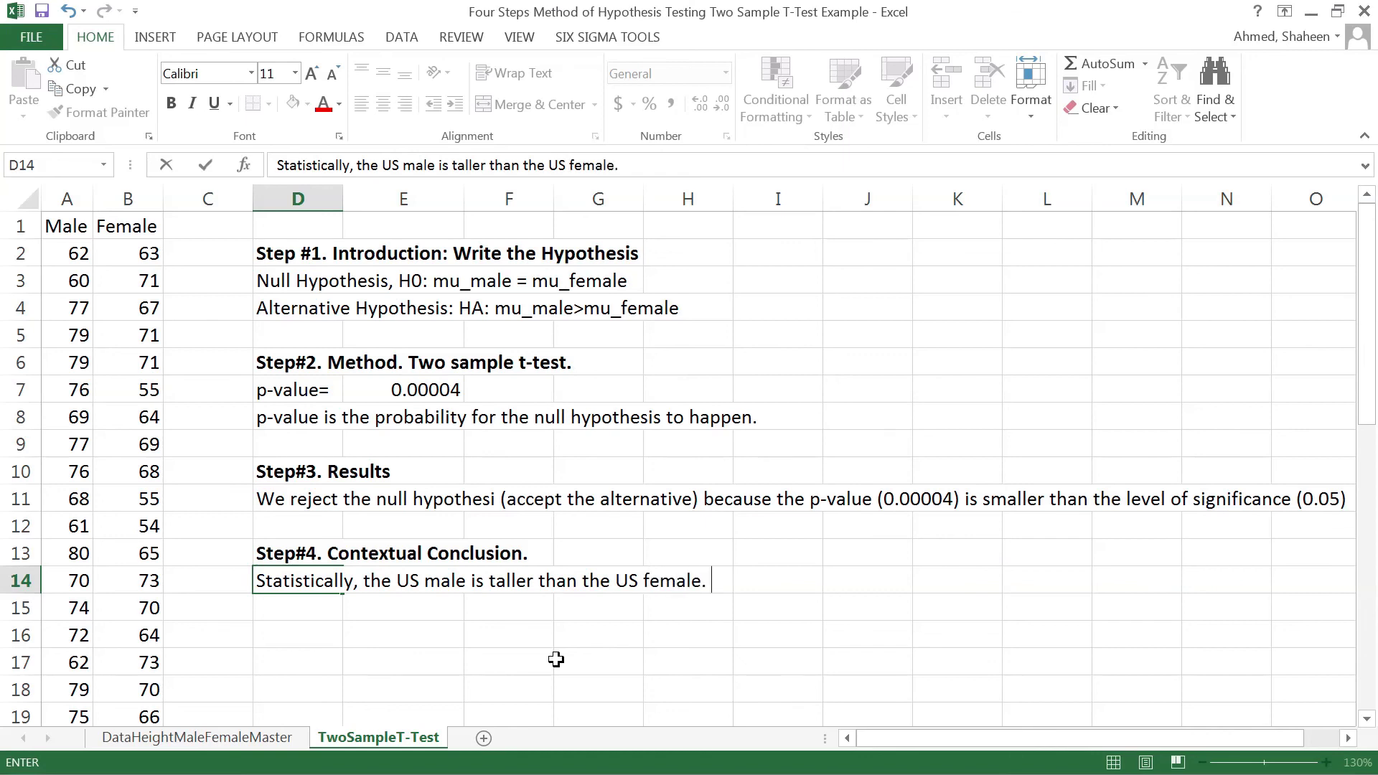
{"action": "key", "text": "Return"}
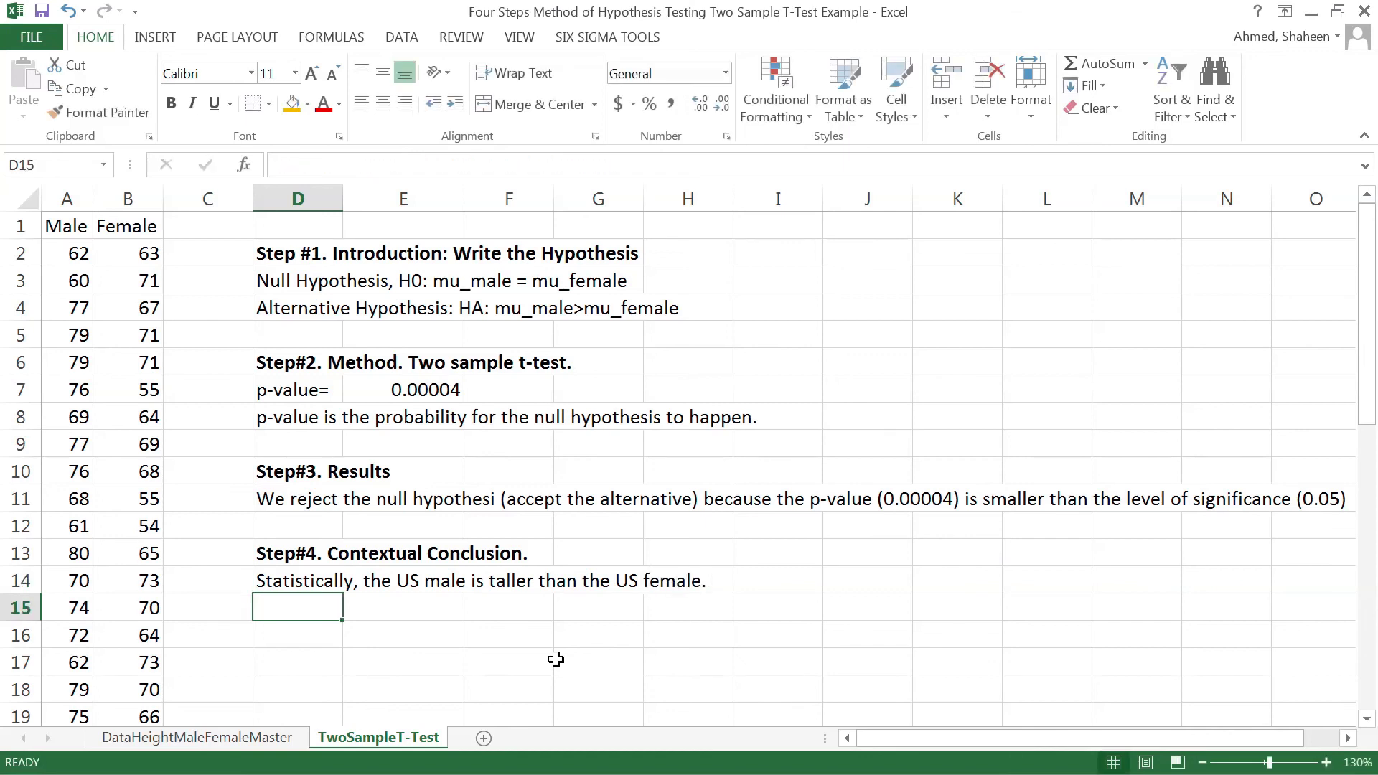